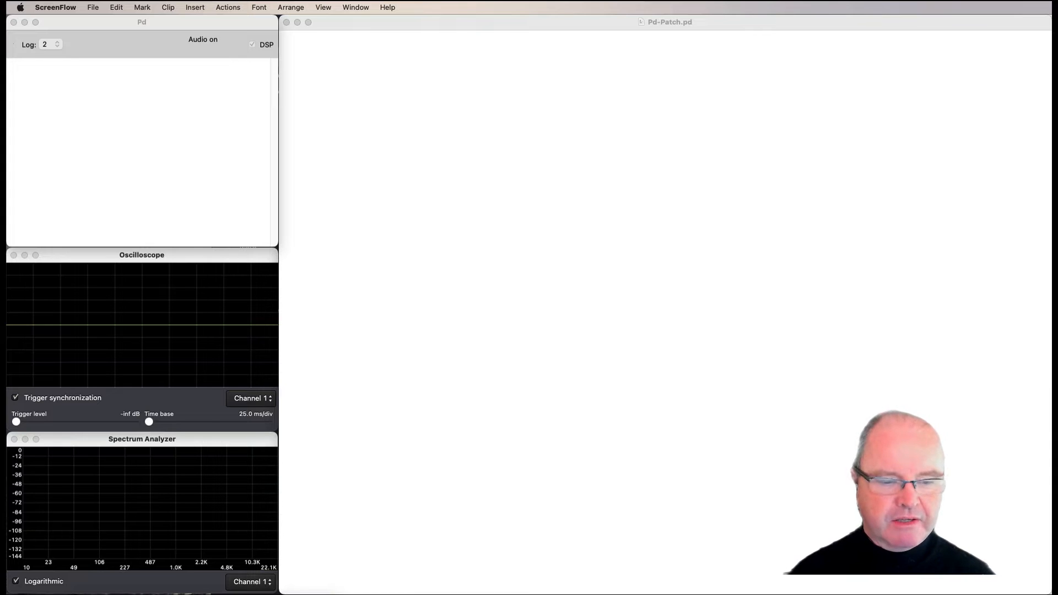
Step: Review the Performance Ready Patches list image in Preview and quit Preview
key(super+Tab)
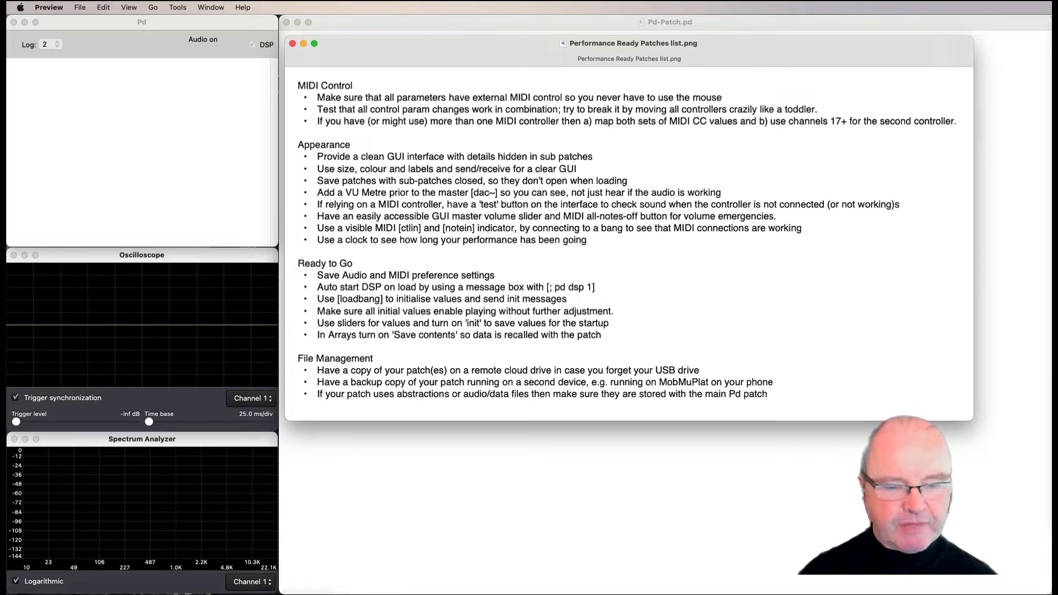
key(super+q)
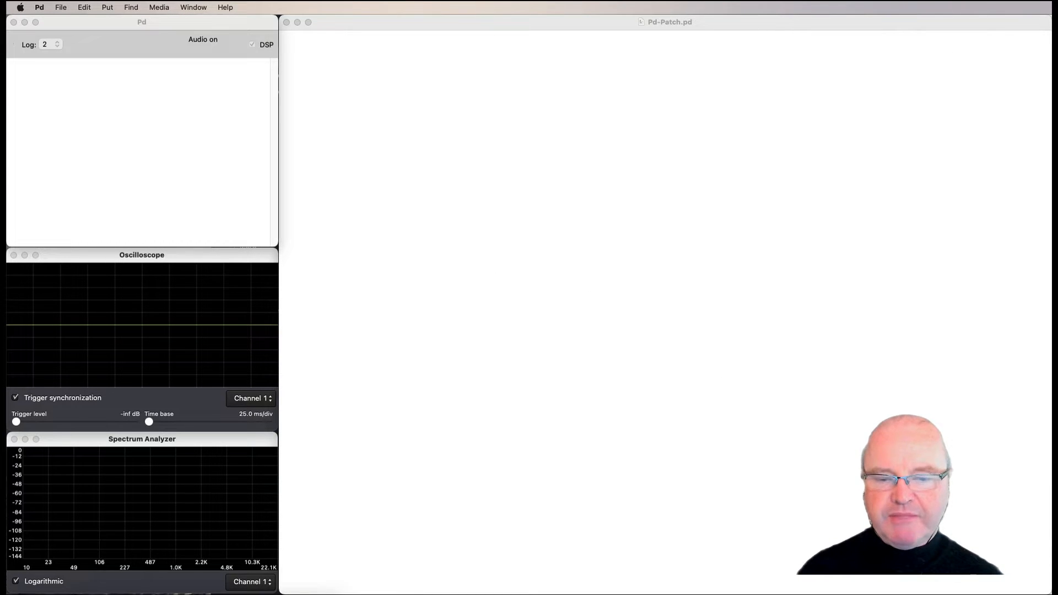
Step: Bring up Ring-Mod-Inst.pd in Pd and audition it by adjusting the two oscillators' number boxes to 36.2 and 45.83
drag(782, 590, 696, 22)
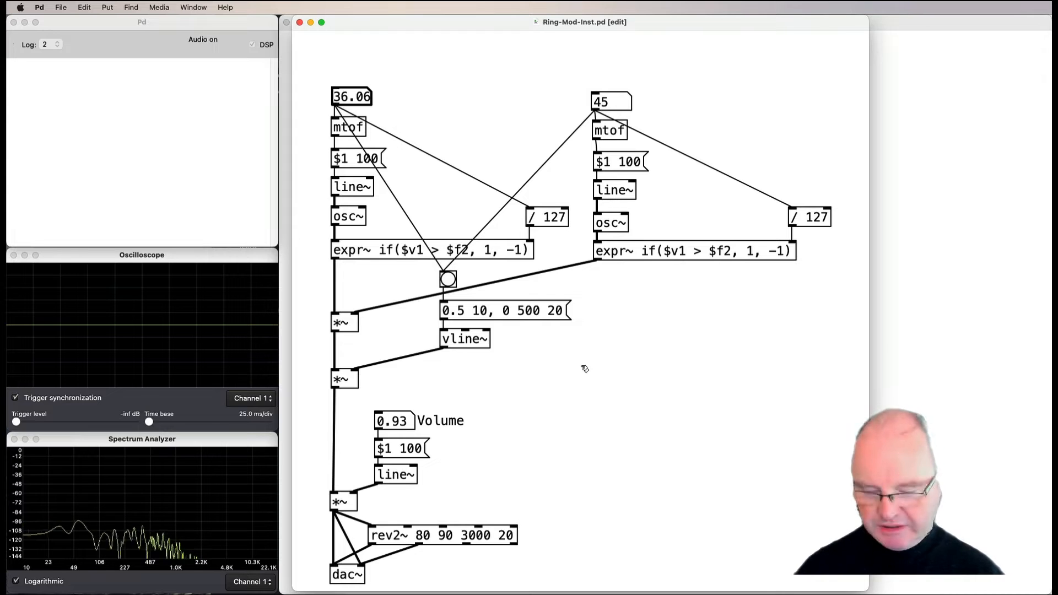
drag(360, 96, 364, 89)
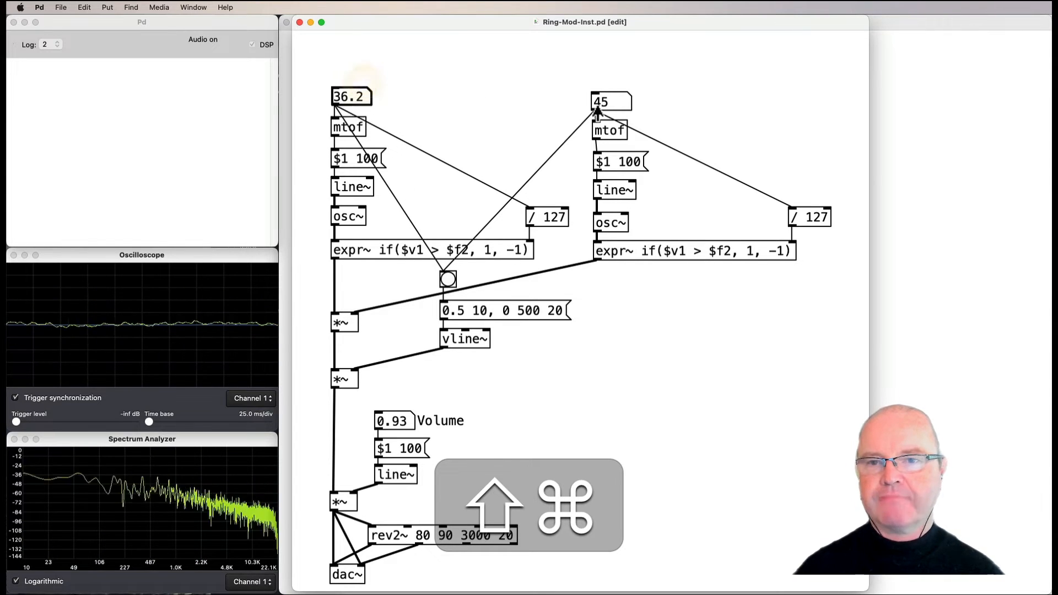
drag(602, 100, 607, 60)
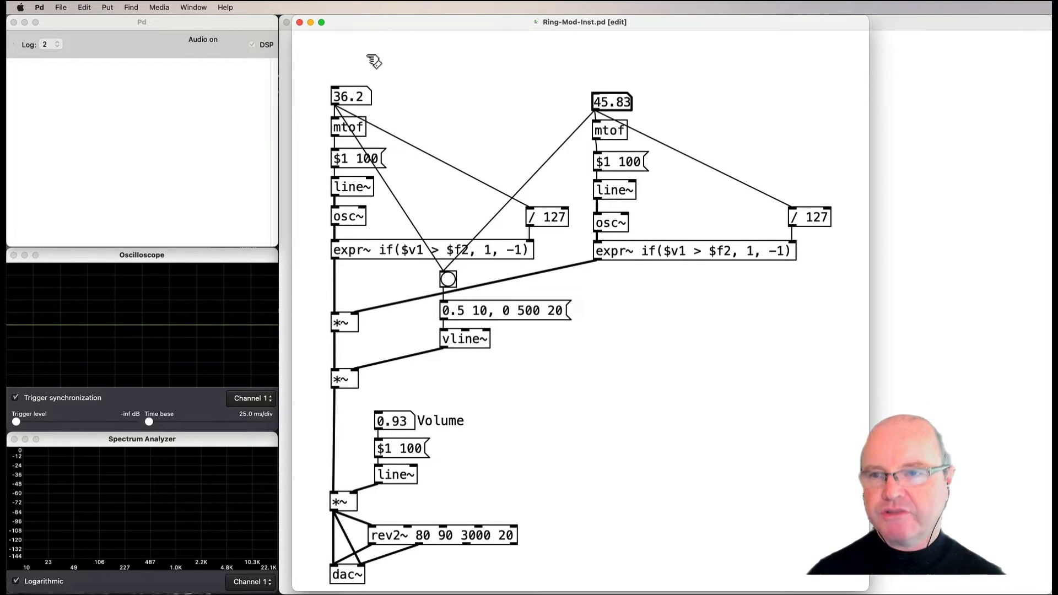
Step: Add ctlin 8 above the first oscillator's number box and ctlin 12 above the second's, each feeding its number box
key(super+1)
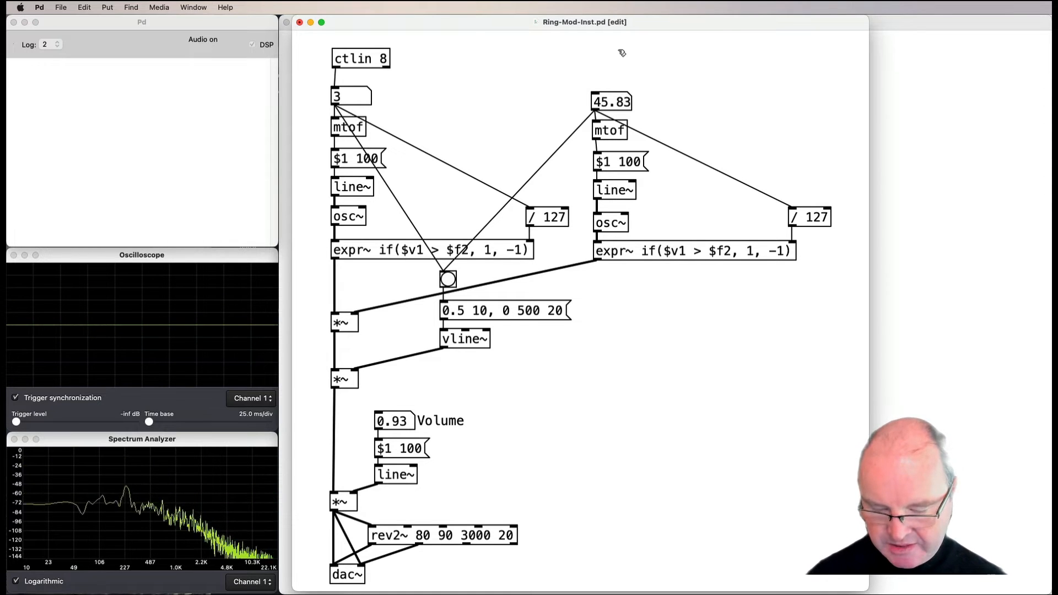
key(super+1)
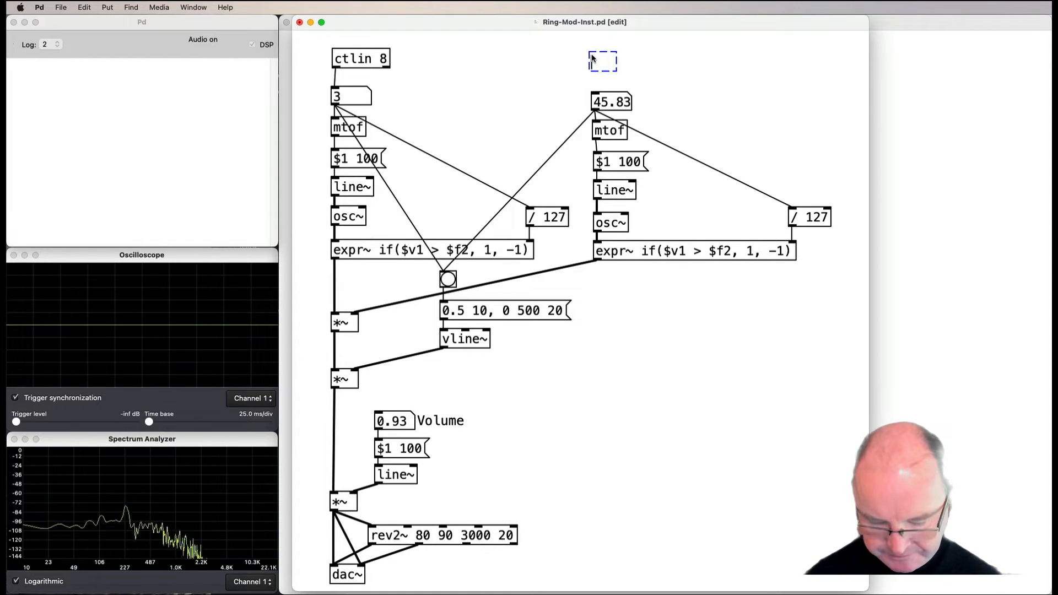
text(ctlin 12)
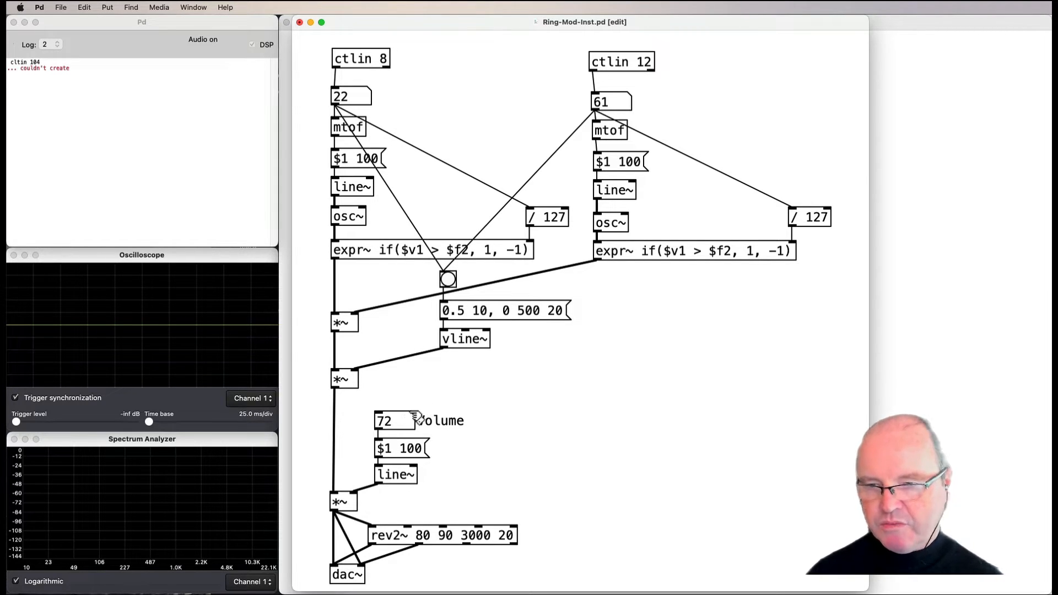
Step: Place ctlin 104 and a / 127 object above the Volume number box, routing the controller through the division into it
key(shift+super)
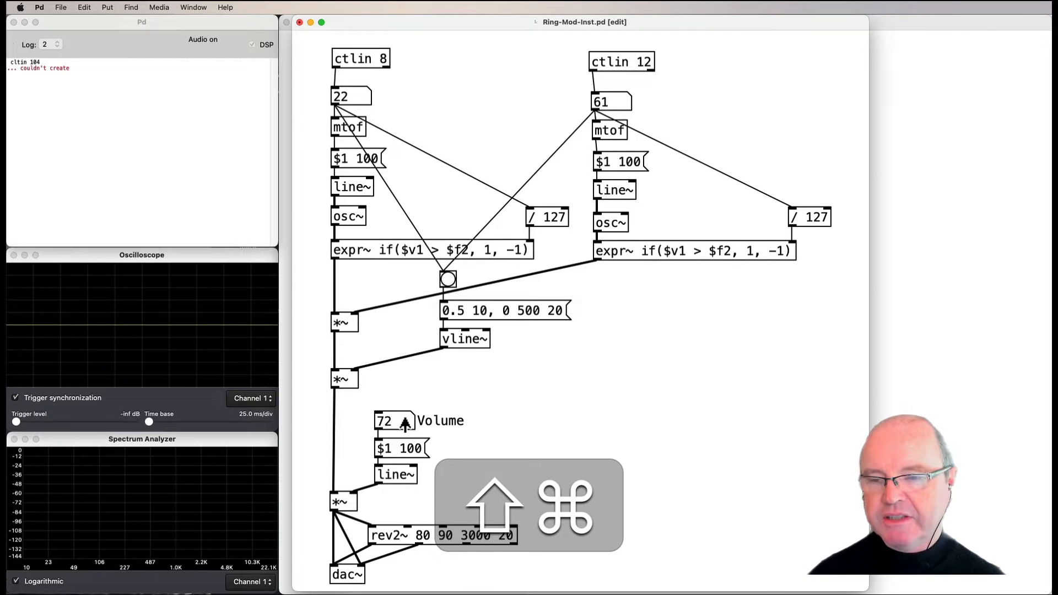
key(super+1)
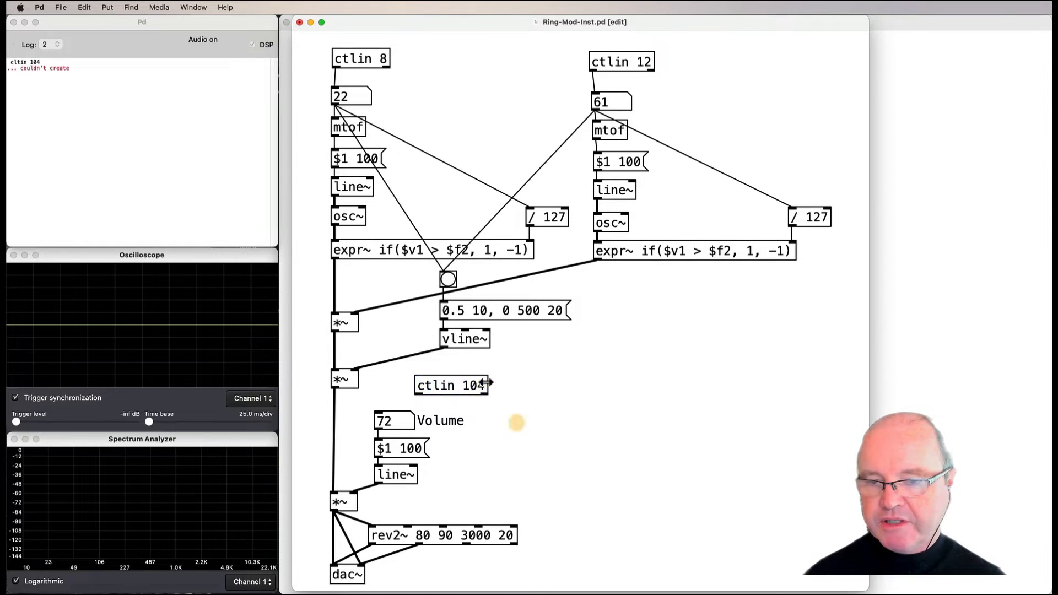
key(super+2)
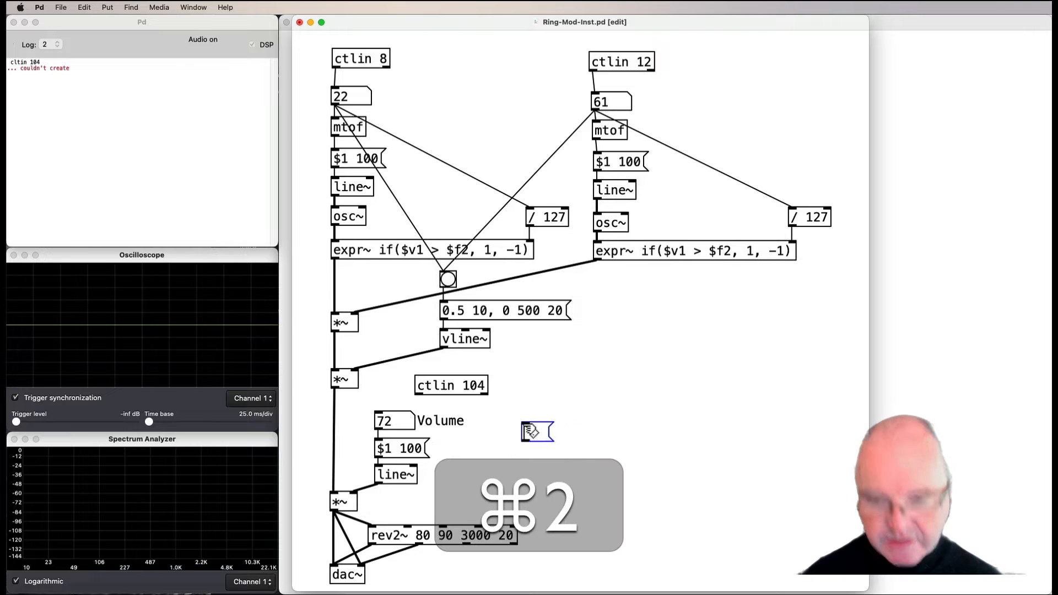
key(super+1)
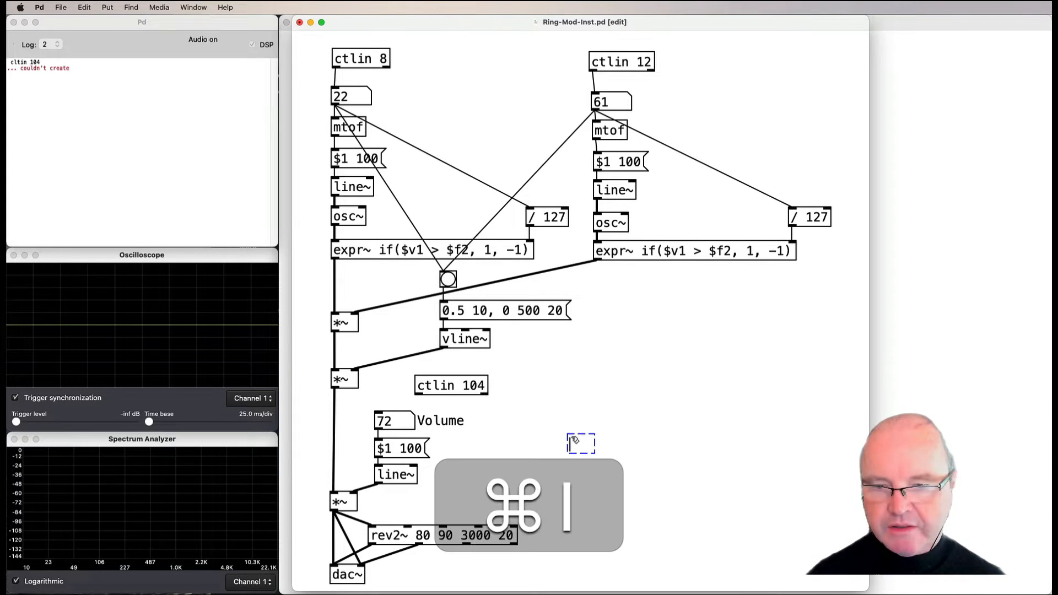
text(/ 127)
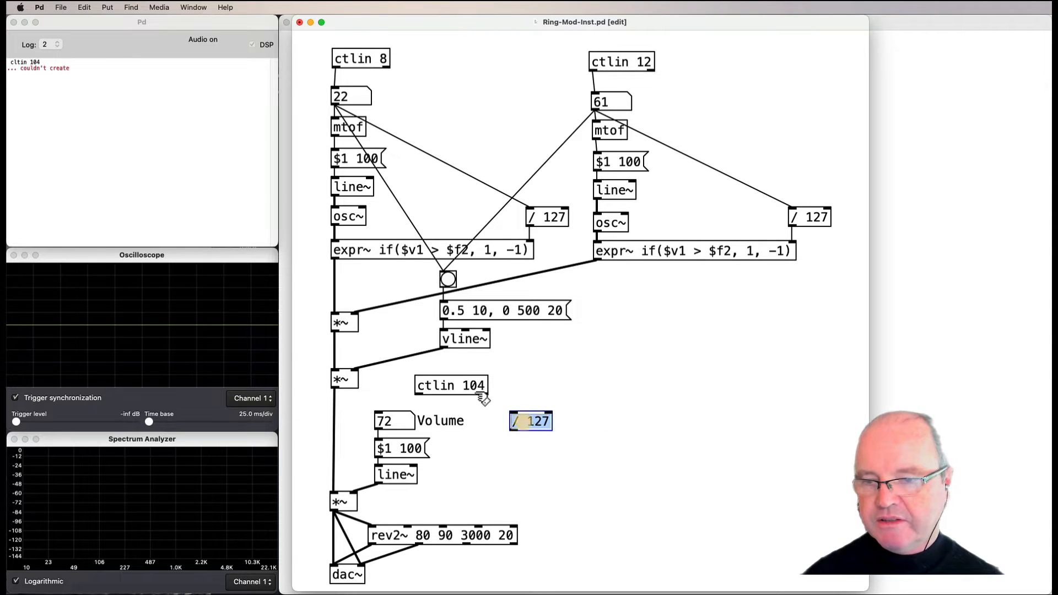
drag(480, 396, 498, 390)
drag(543, 428, 477, 406)
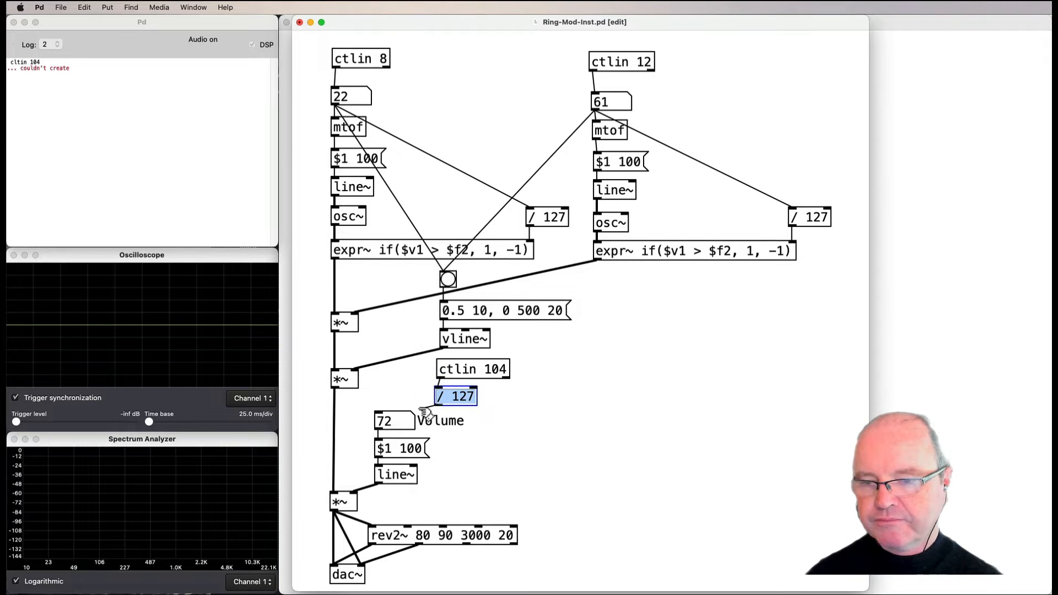
click(522, 421)
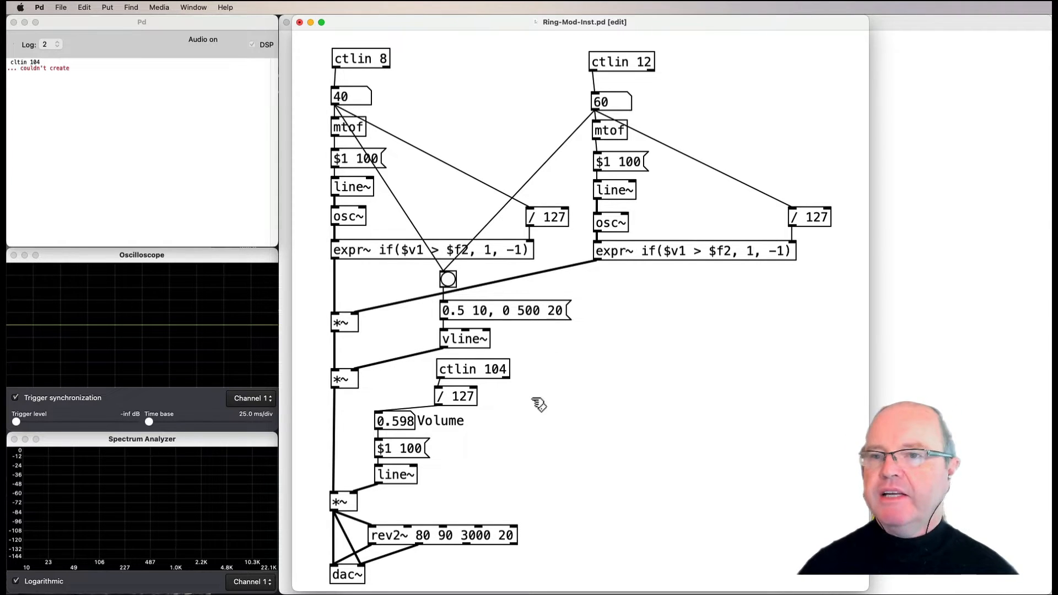
Step: Examine the MIDI settings with the multiple-device option enabled and cancel the dialog
click(160, 7)
click(205, 120)
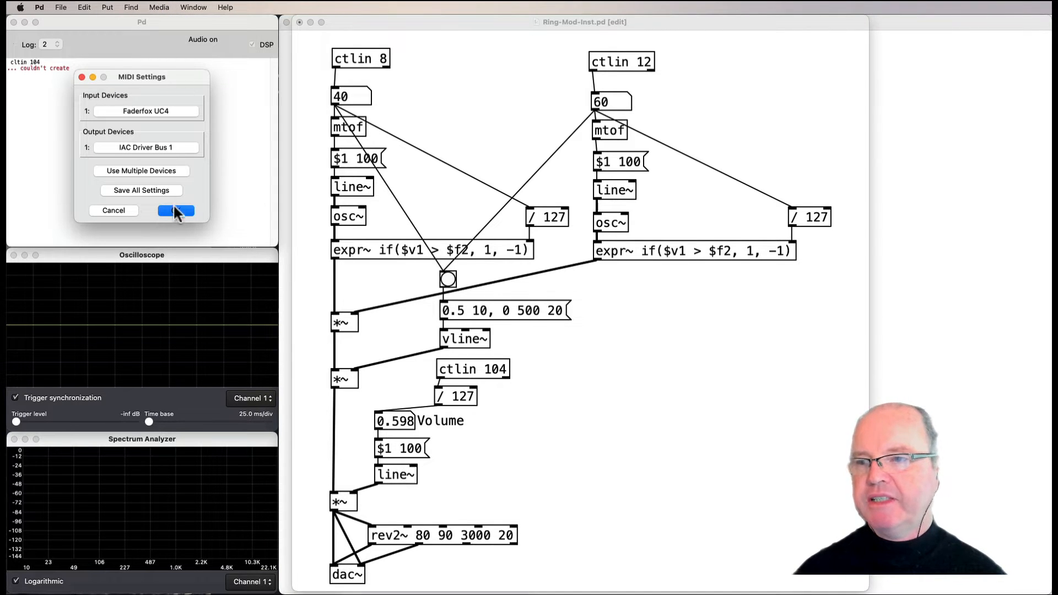
click(158, 168)
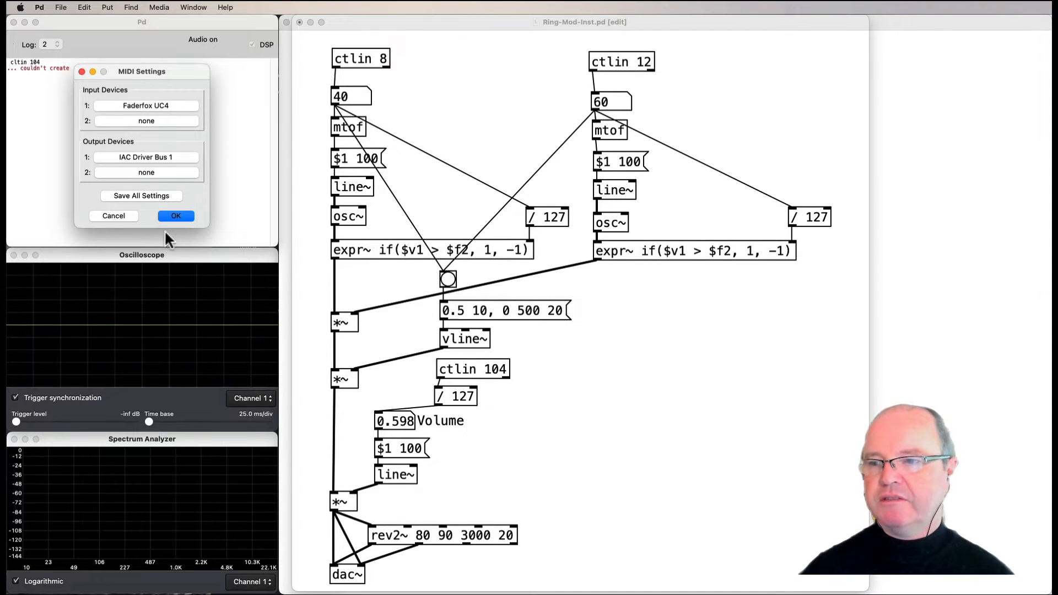
click(110, 216)
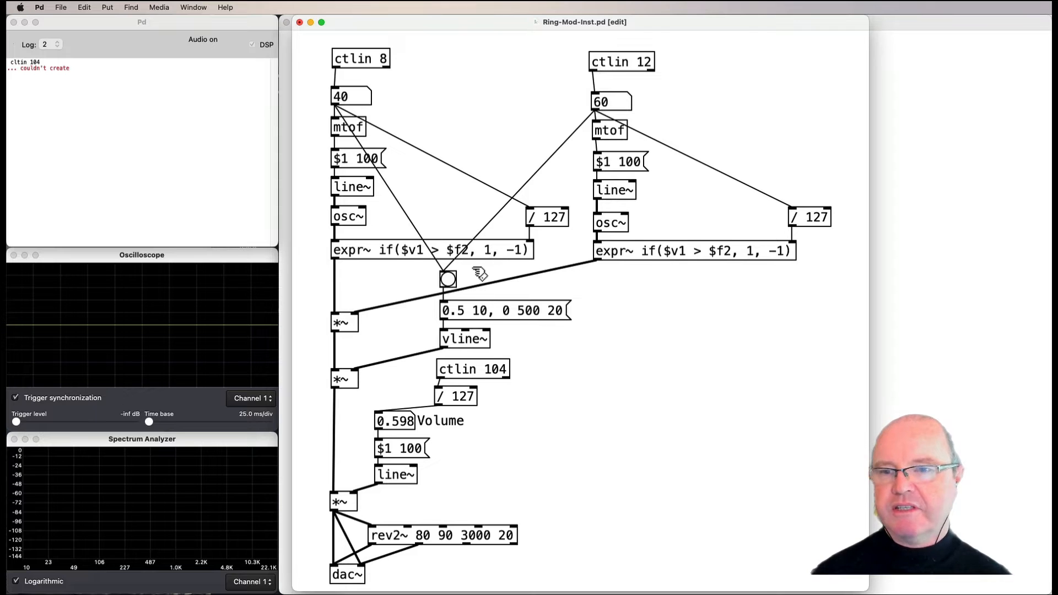
Step: Copy every object in Ring-Mod-Inst.pd and switch to the blank Pd-Patch.pd
key(super+a)
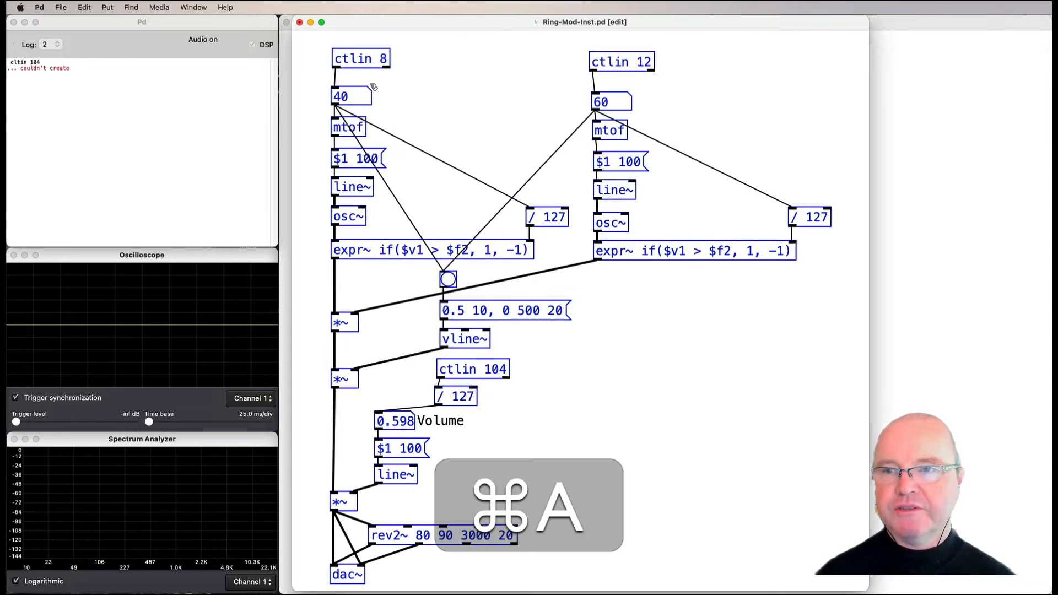
key(super+c)
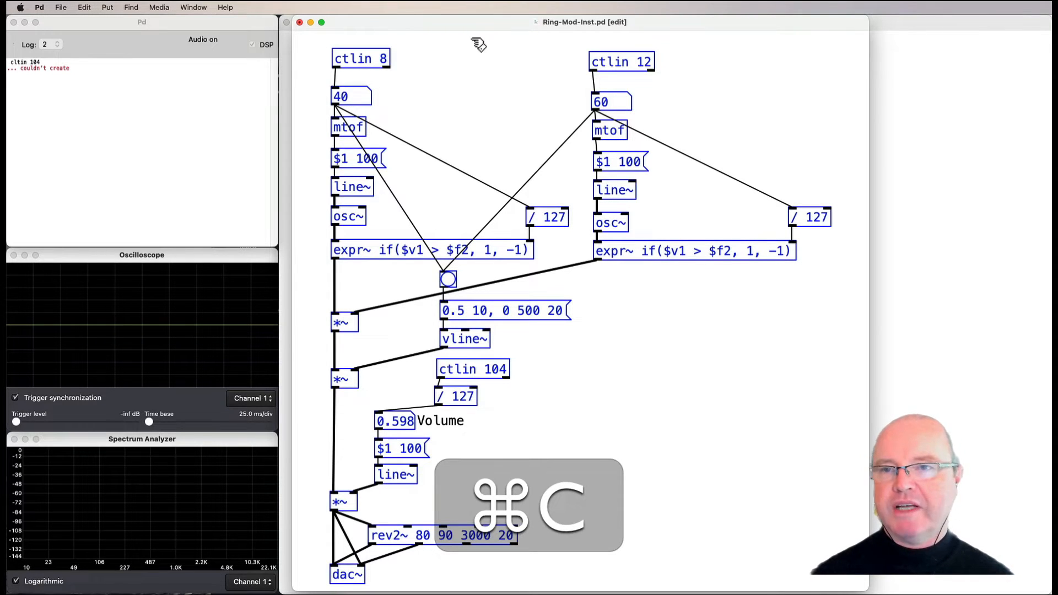
drag(473, 25, 531, 329)
click(491, 207)
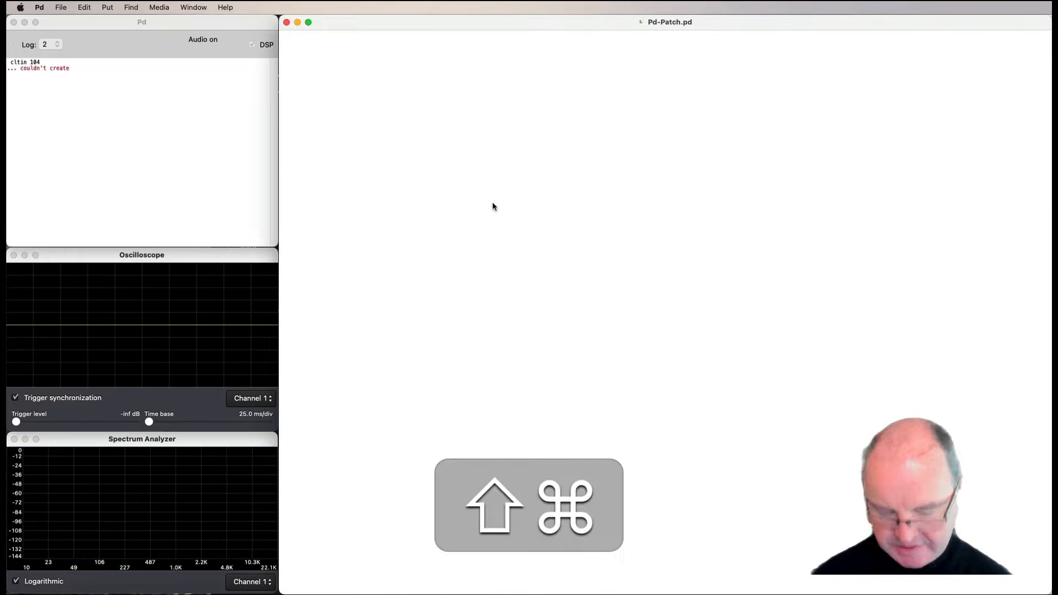
Step: Create a subpatch object named pd inst in the blank patch
key(shift+super+n)
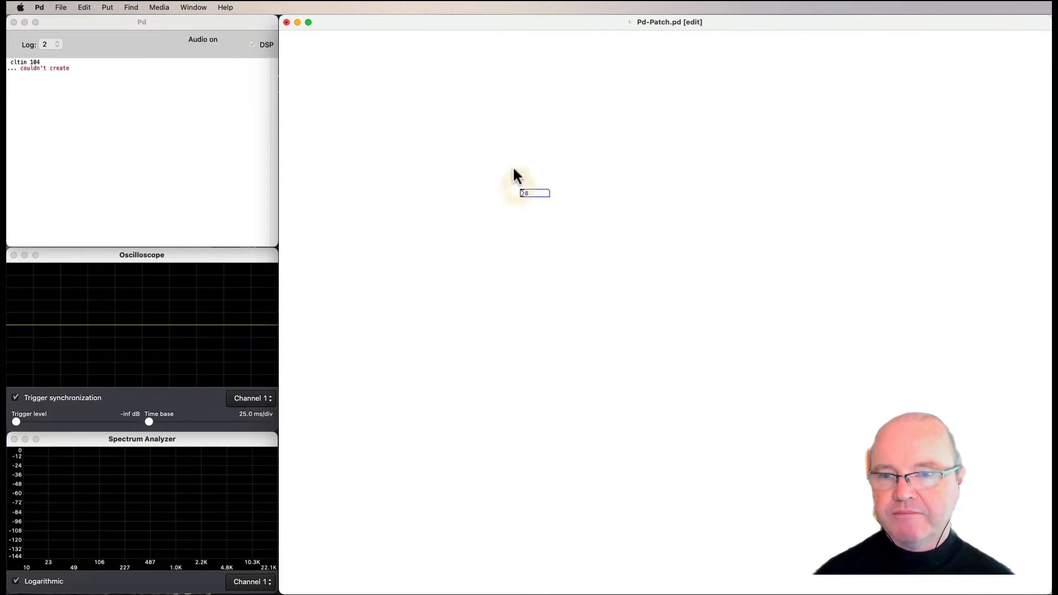
key(BackSpace)
key(super+equal)
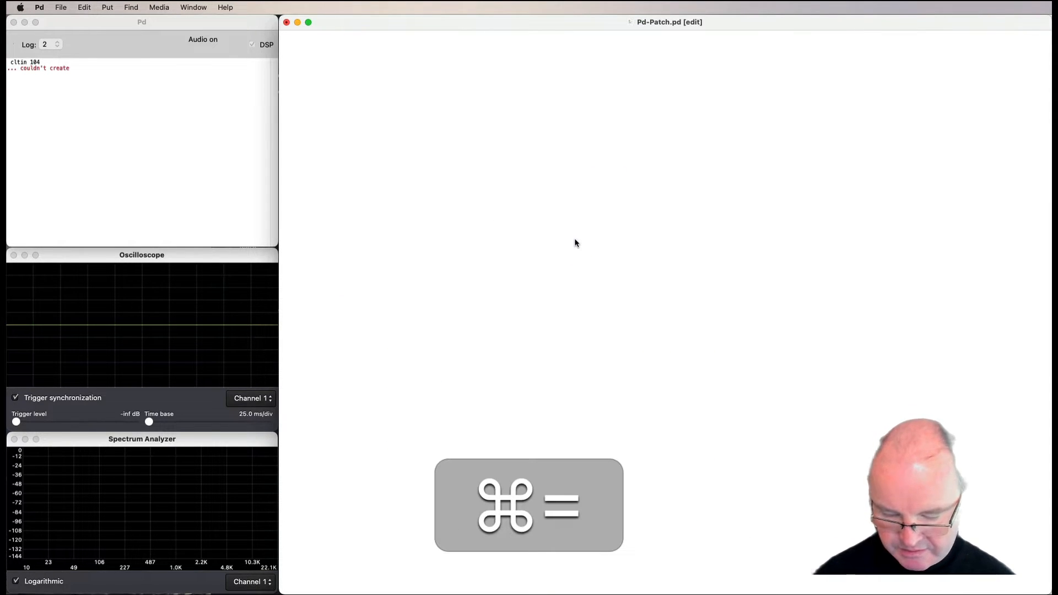
key(super+1)
text(p)
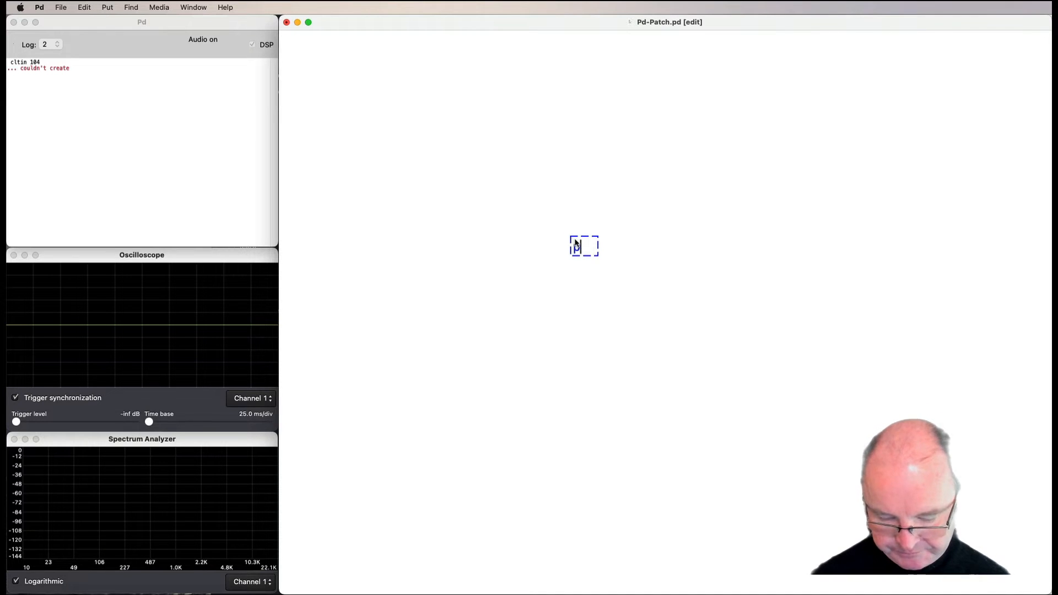
text(d inst)
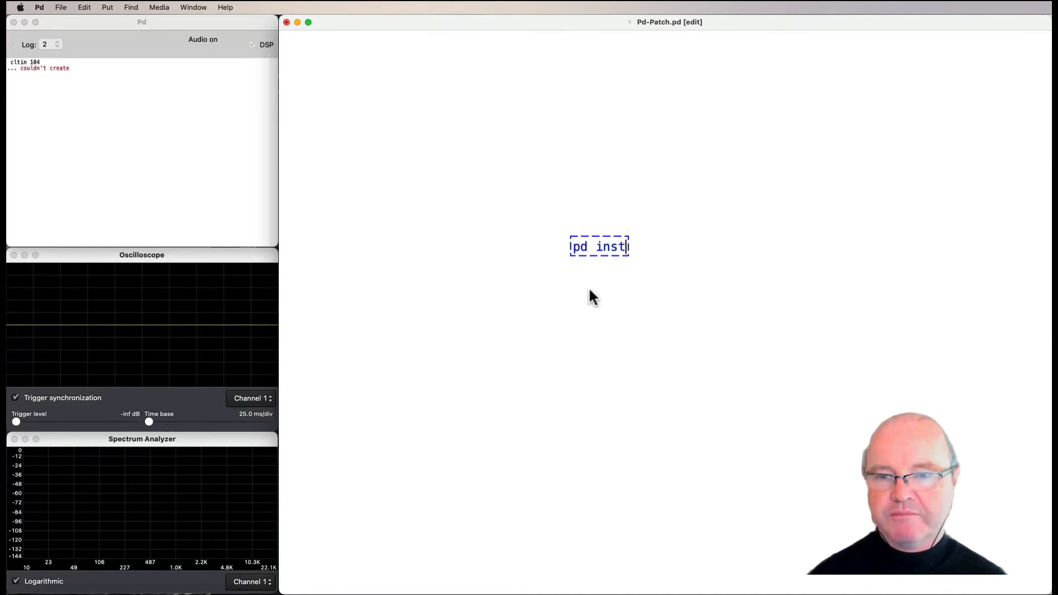
click(590, 291)
Step: Paste the copied instrument into the inst subpatch, enlarge and reposition its window, and return to the main patch
drag(307, 119, 444, 137)
click(426, 172)
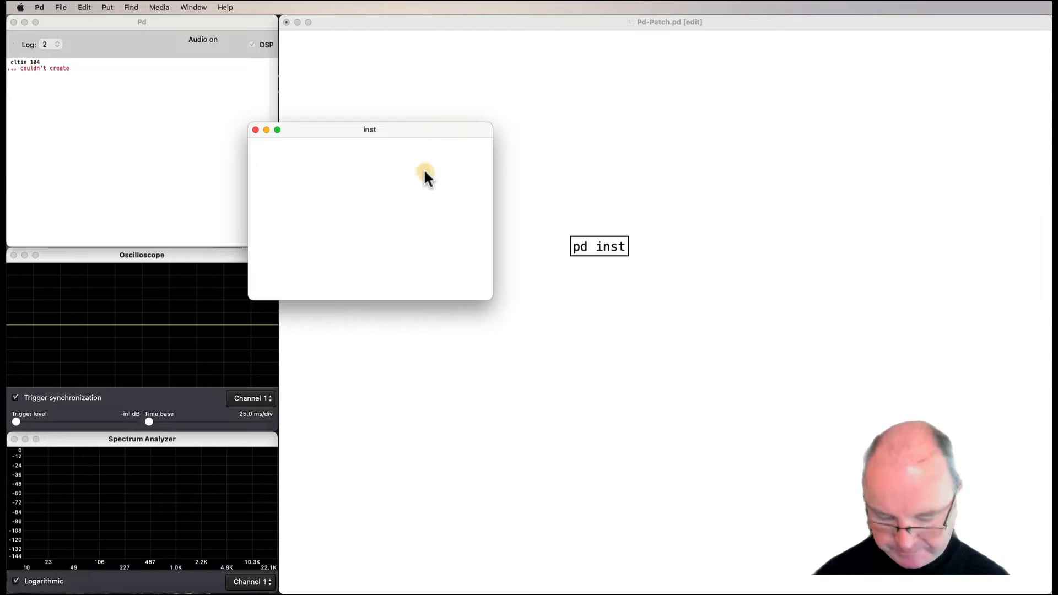
key(super+v)
drag(486, 293, 936, 594)
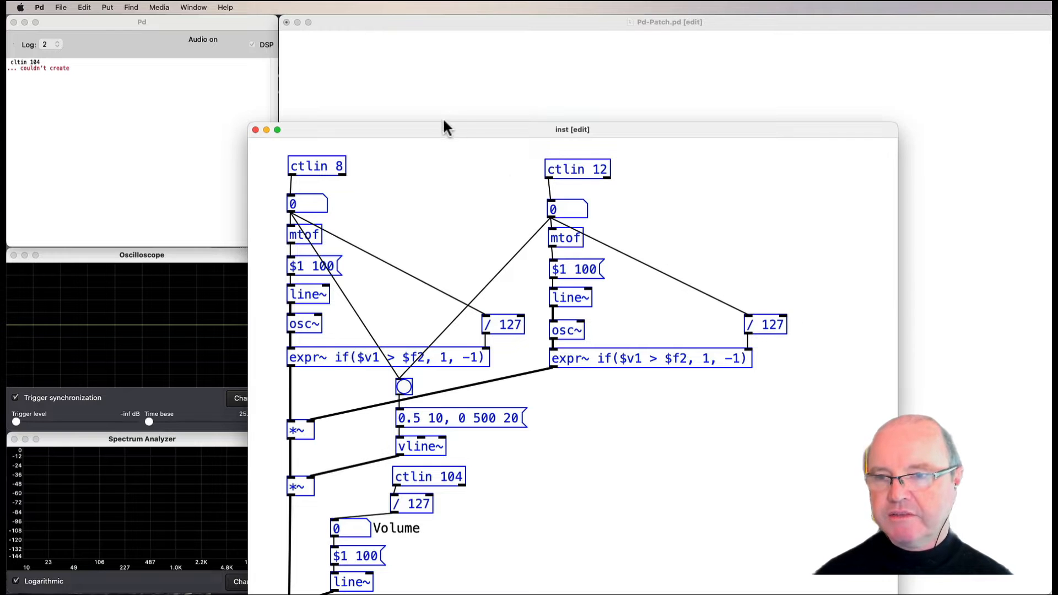
drag(431, 130, 303, 71)
click(366, 39)
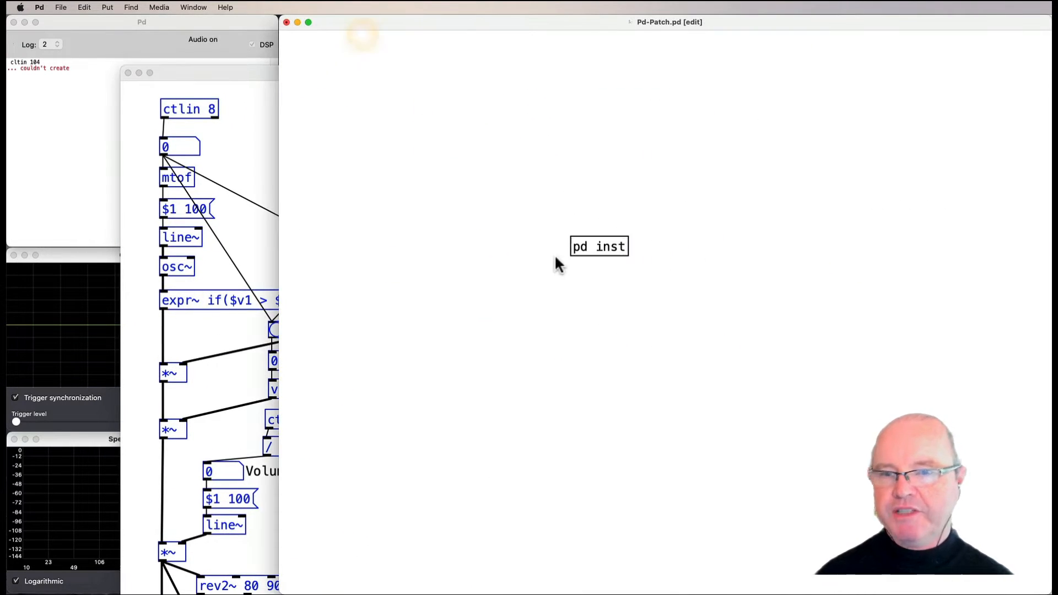
Step: Move the pd inst object towards the patch's left side and check the controller values arriving inside its subpatch
drag(606, 241, 439, 218)
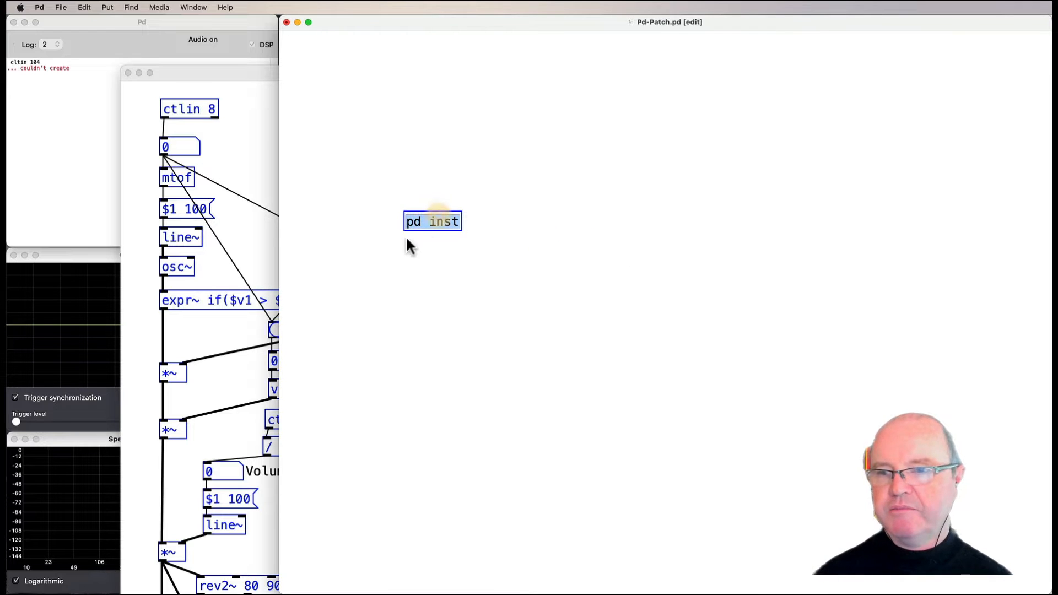
click(406, 292)
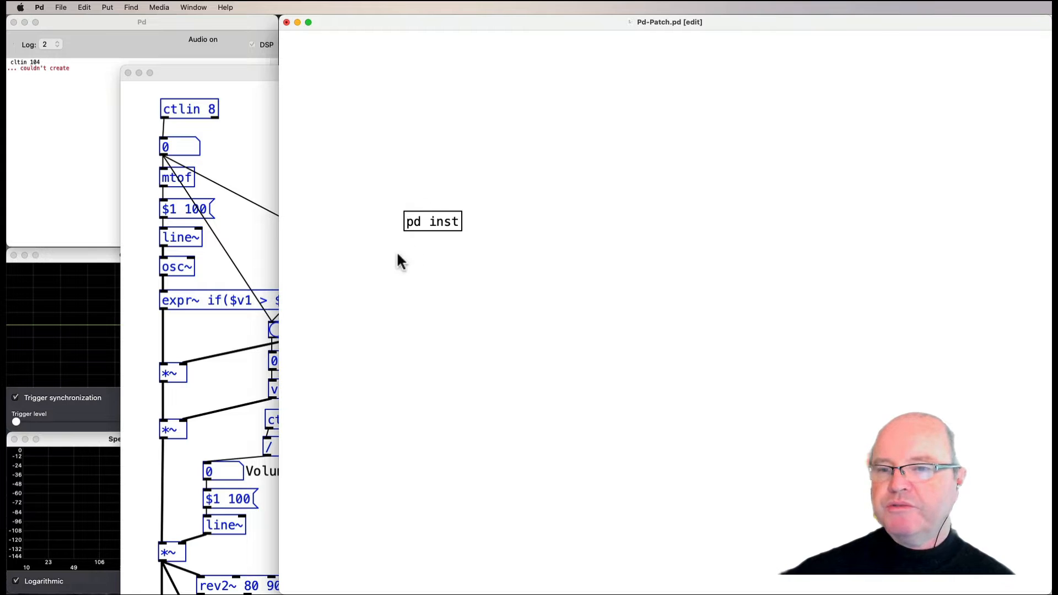
drag(439, 227, 411, 250)
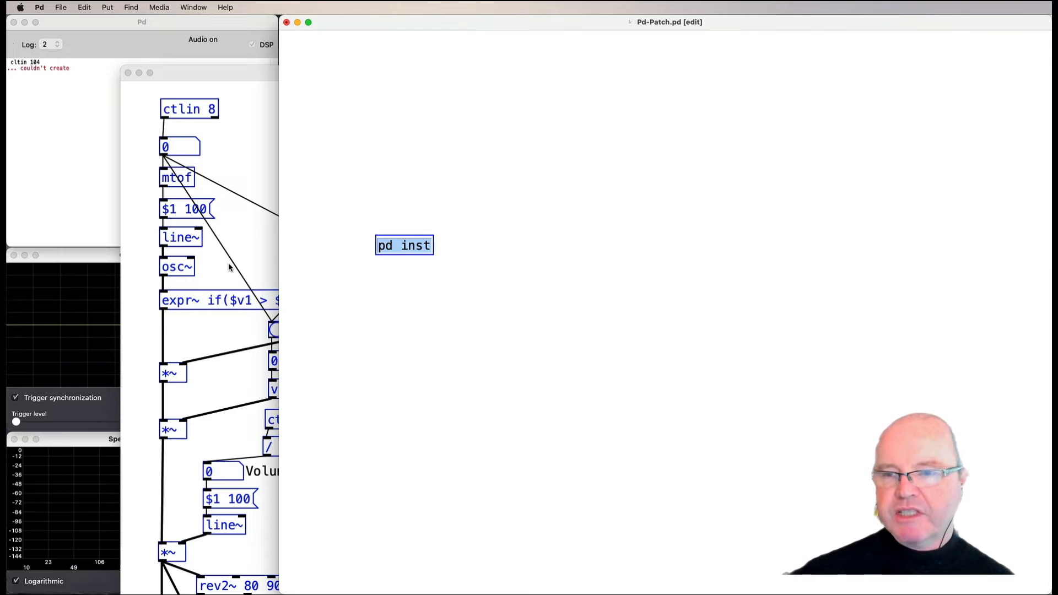
click(359, 300)
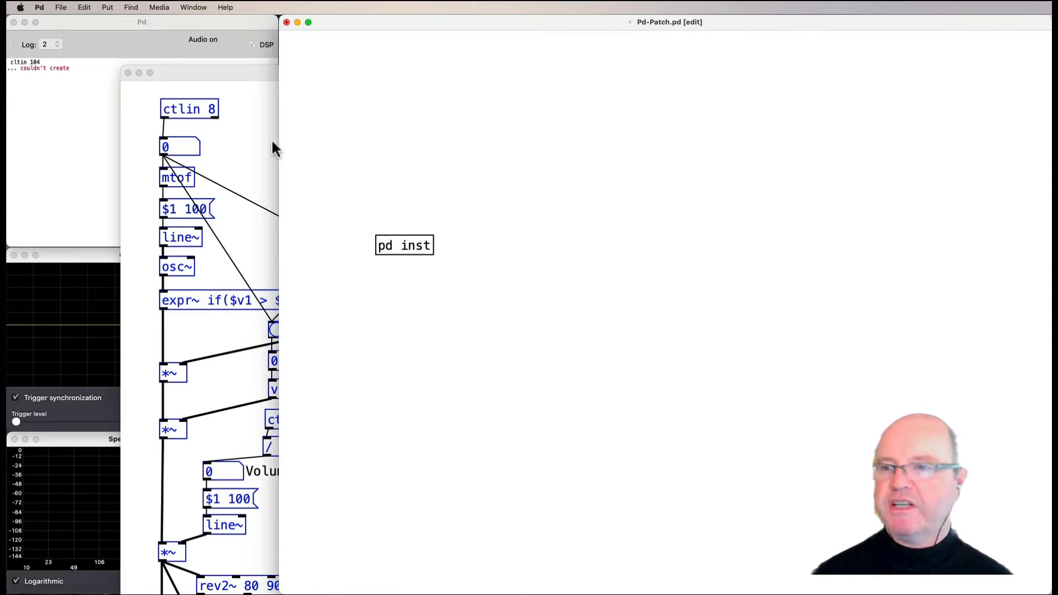
click(231, 144)
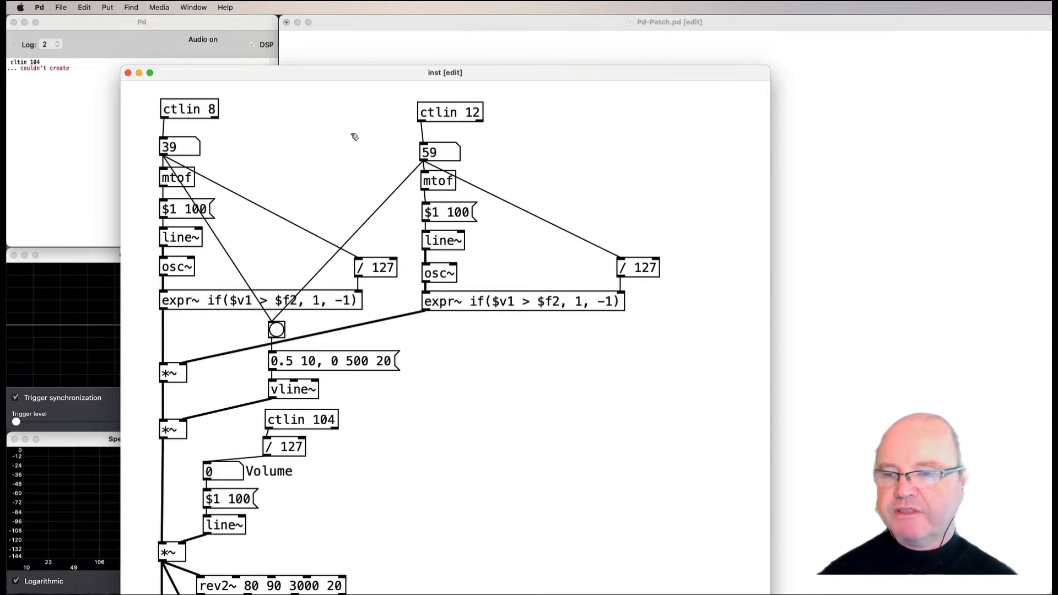
click(847, 229)
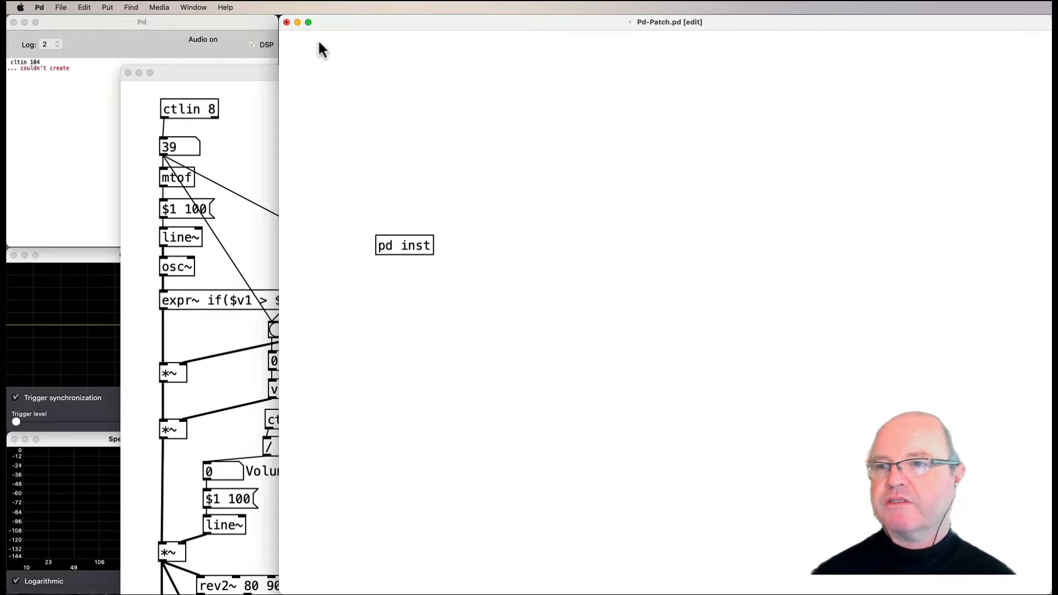
key(shift+super+h)
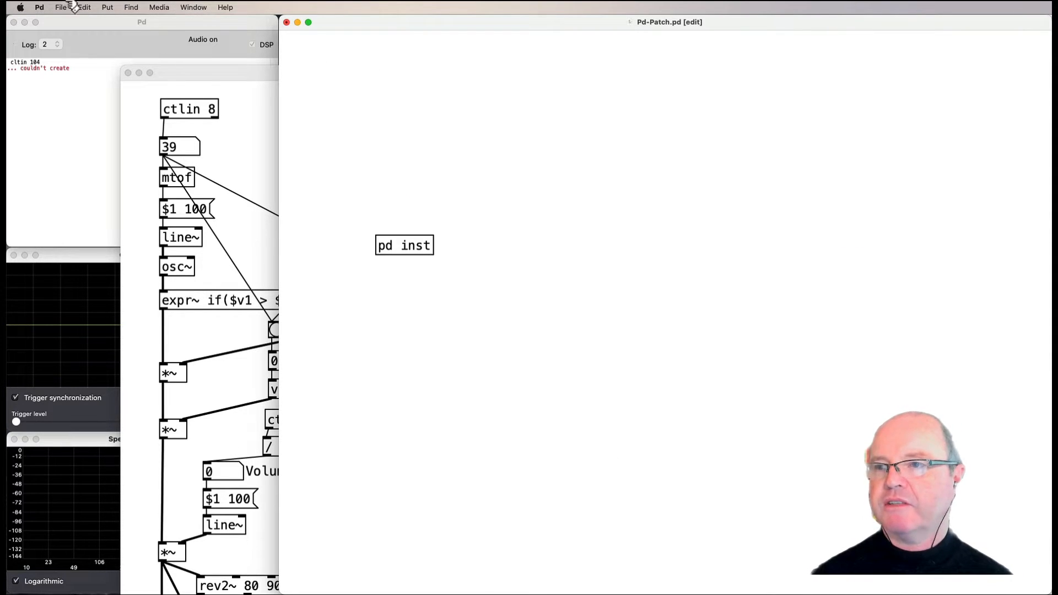
click(107, 7)
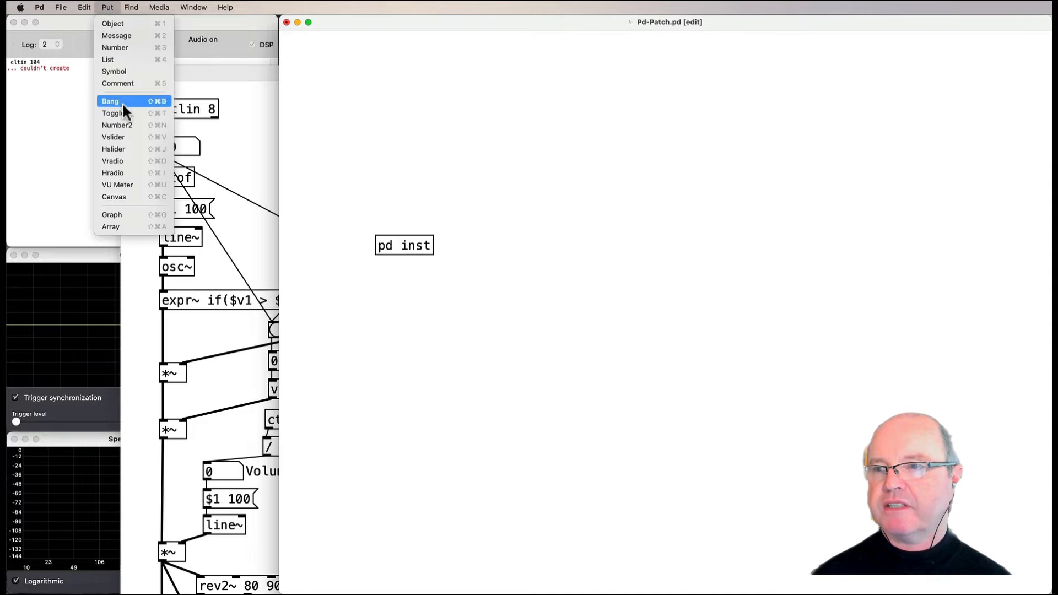
click(126, 146)
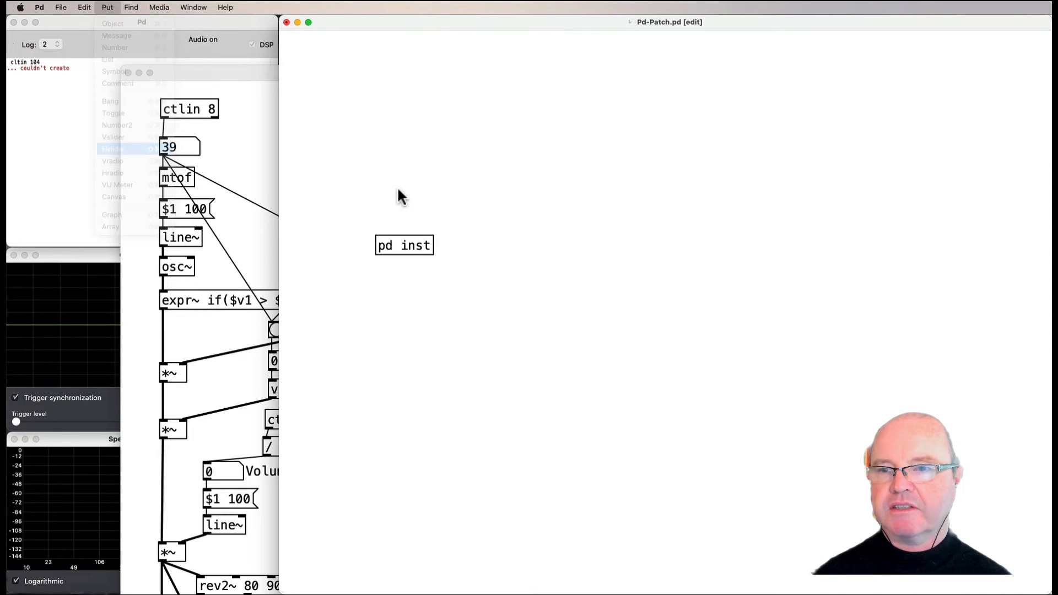
click(374, 149)
key(BackSpace)
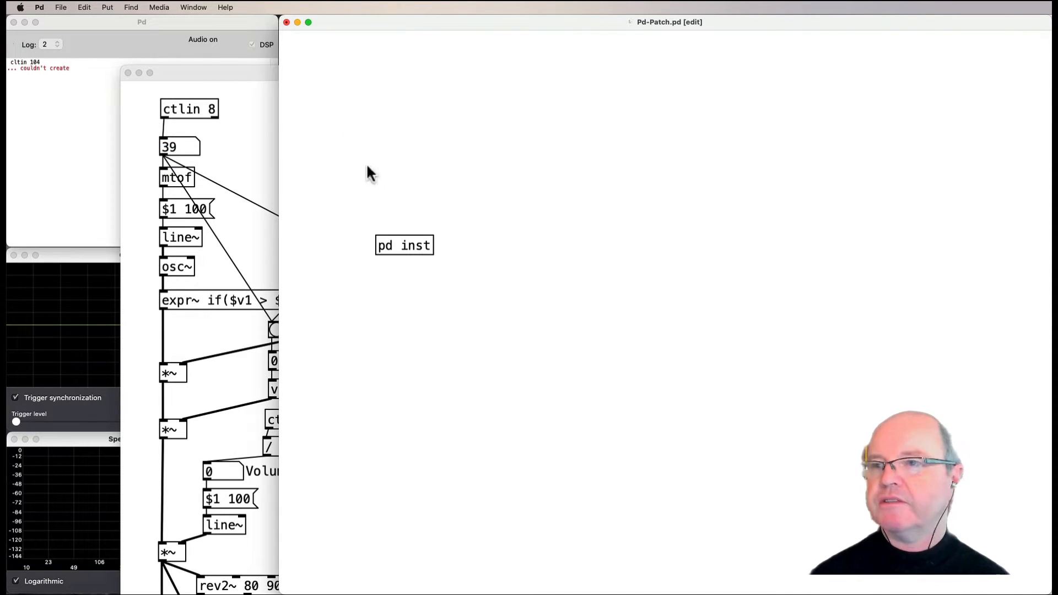
Step: Add a vertical slider above the pd inst object and label it Osc 1
click(108, 8)
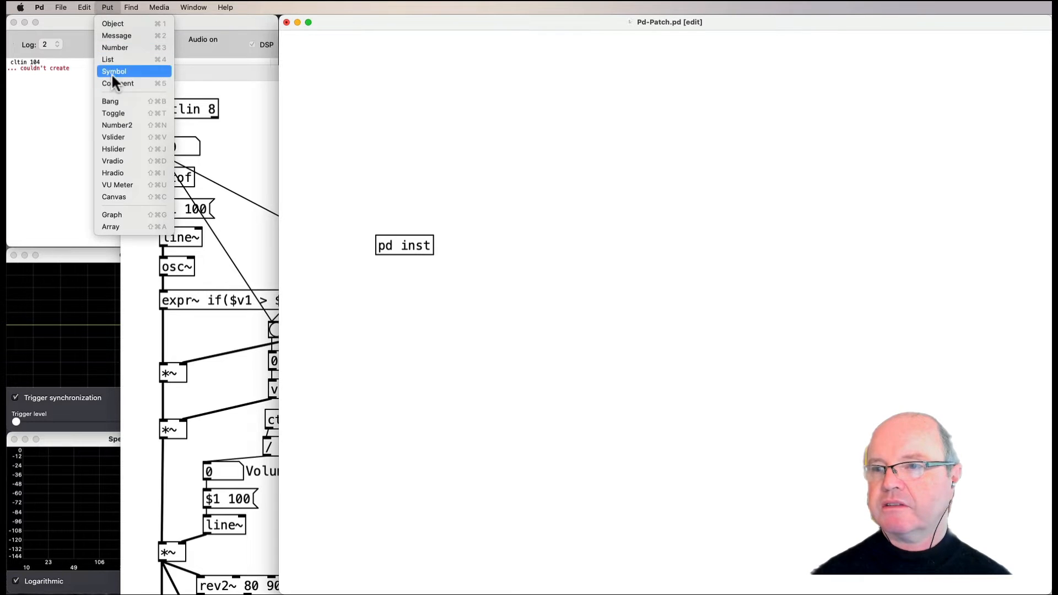
click(113, 138)
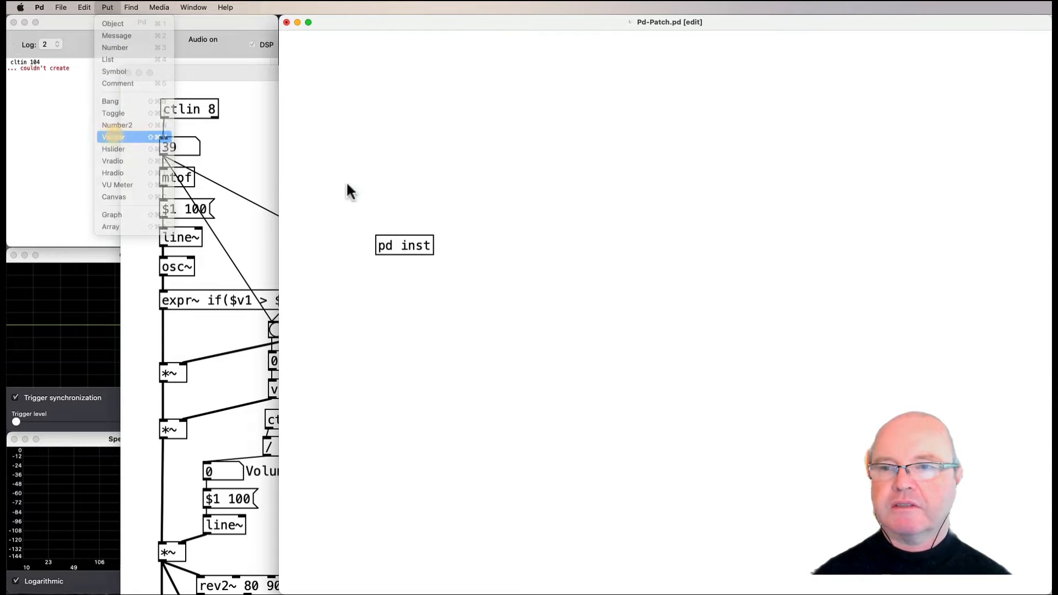
click(383, 68)
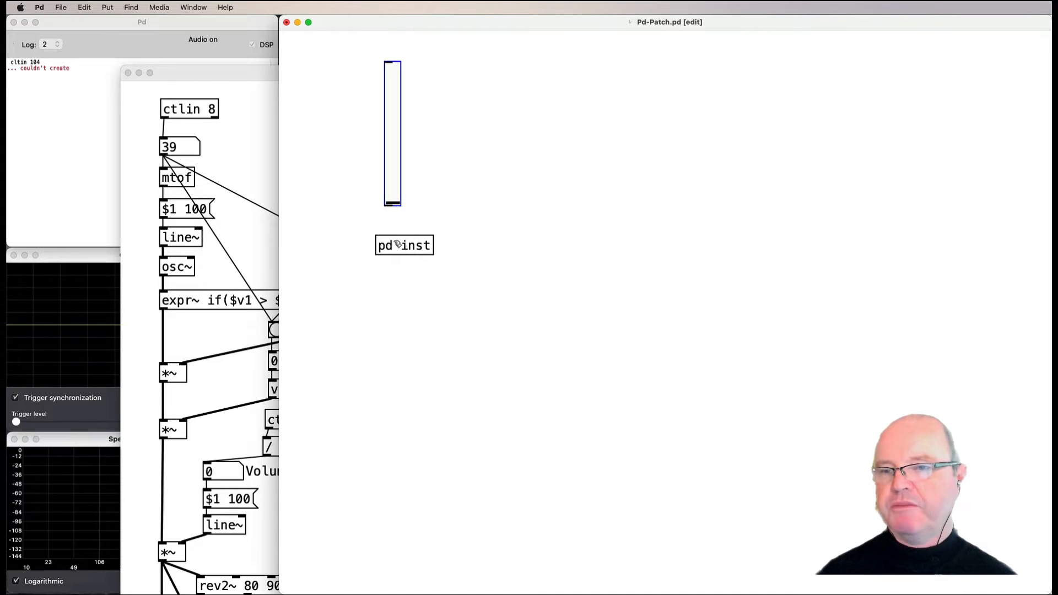
right_click(395, 179)
click(399, 182)
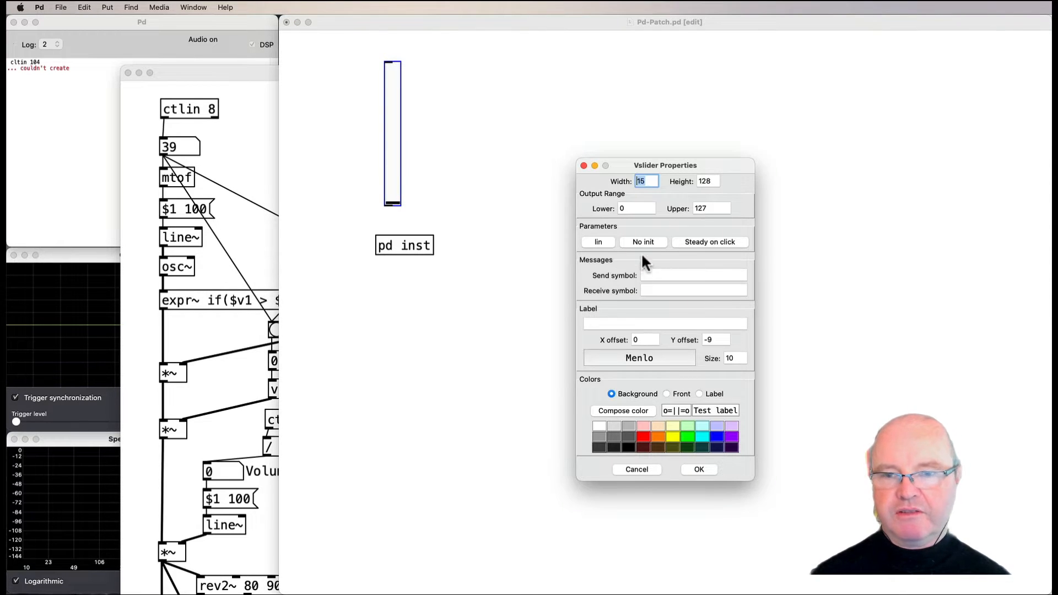
click(628, 322)
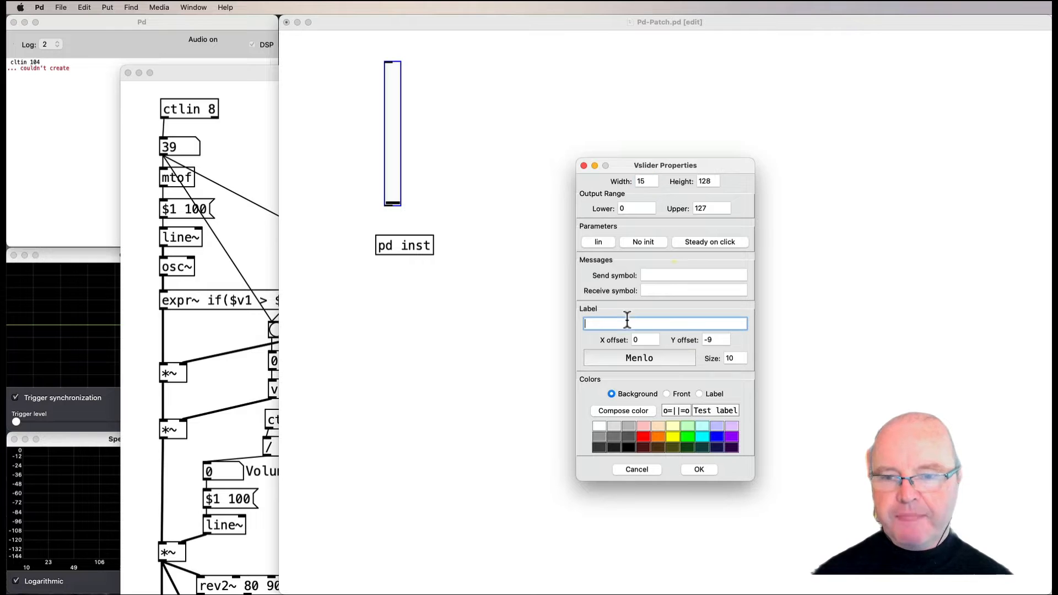
text(O)
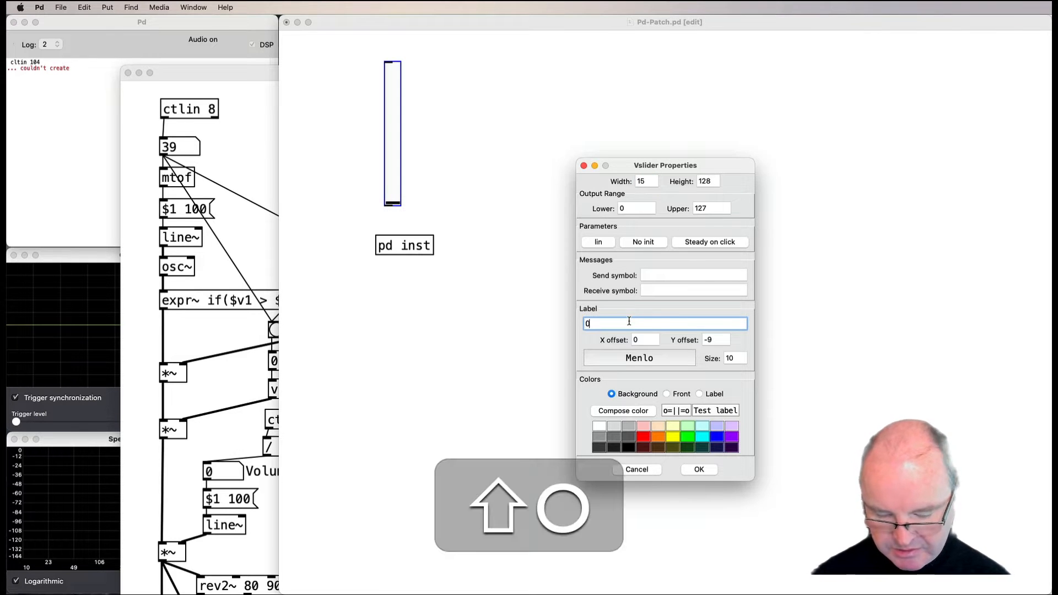
text(sc 1)
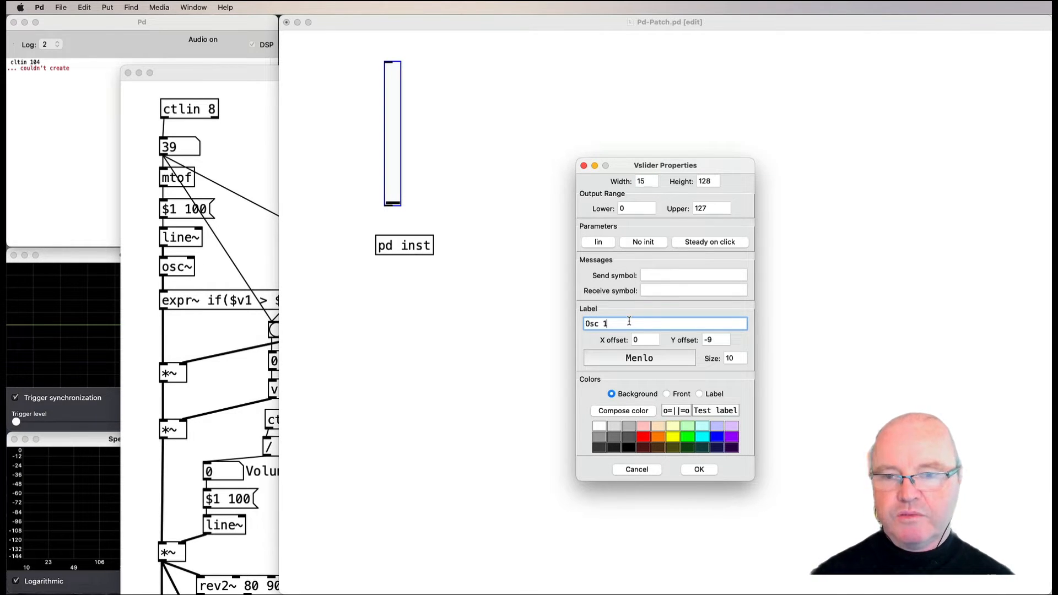
Step: Set the Osc 1 slider's send symbol to osc1pitch and give it a light green background
click(666, 276)
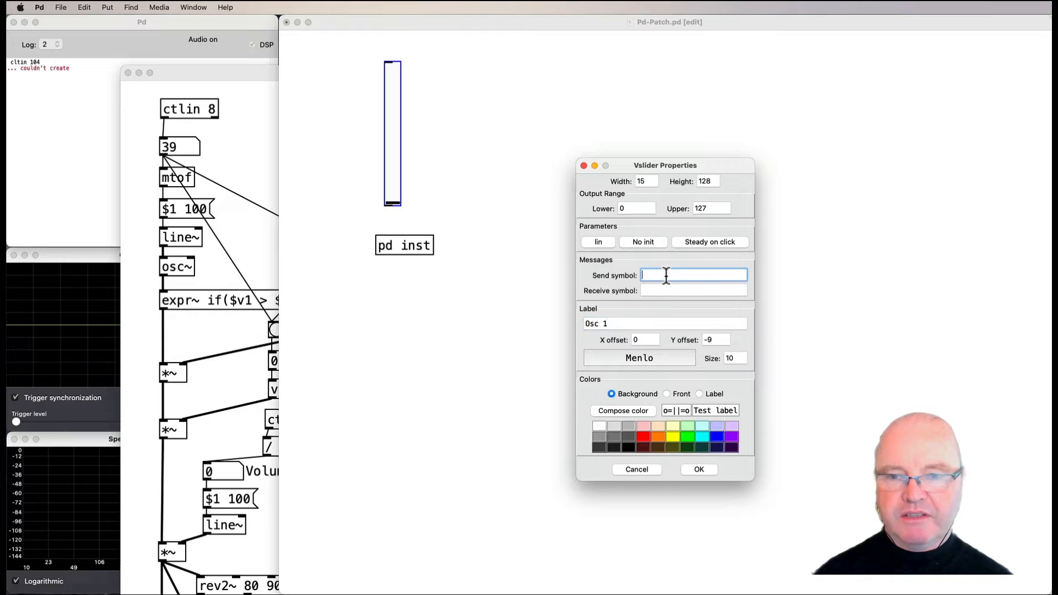
text(os)
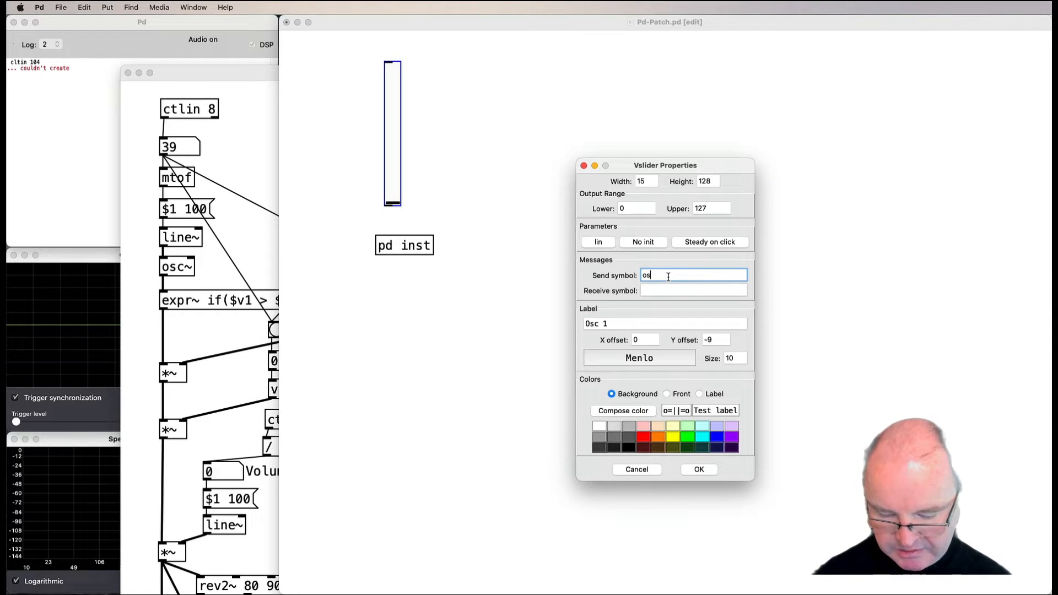
text(c1pi)
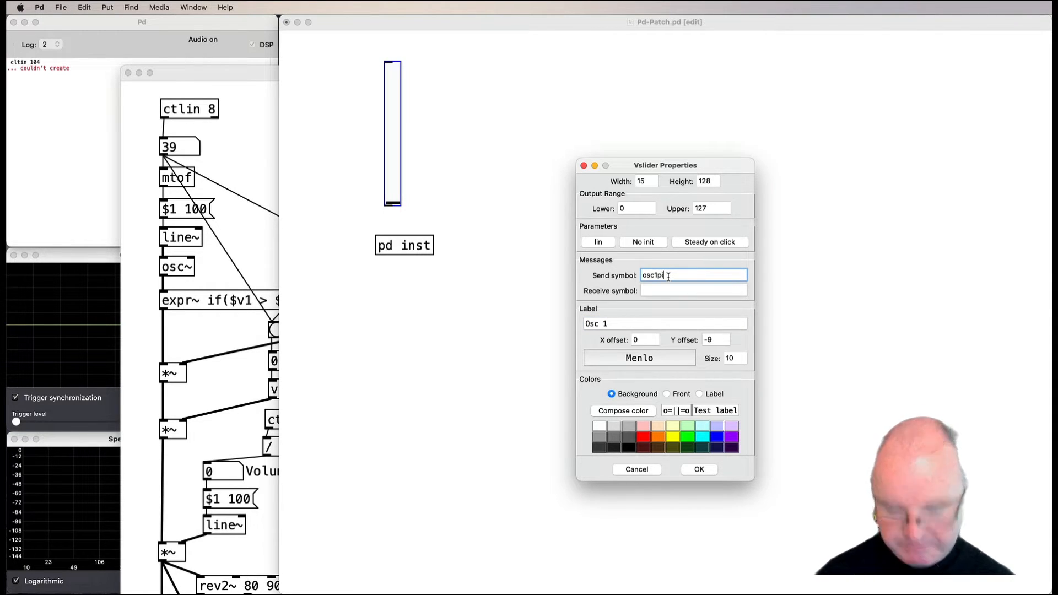
key(BackSpace)
key(BackSpace)
key(BackSpace)
key(BackSpace)
key(BackSpace)
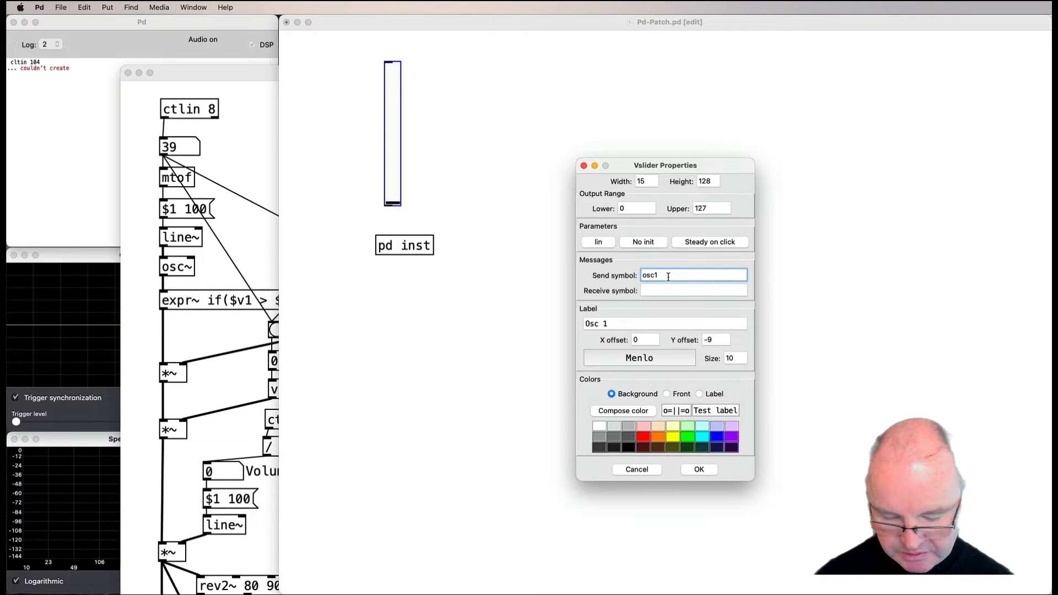
text(pitch)
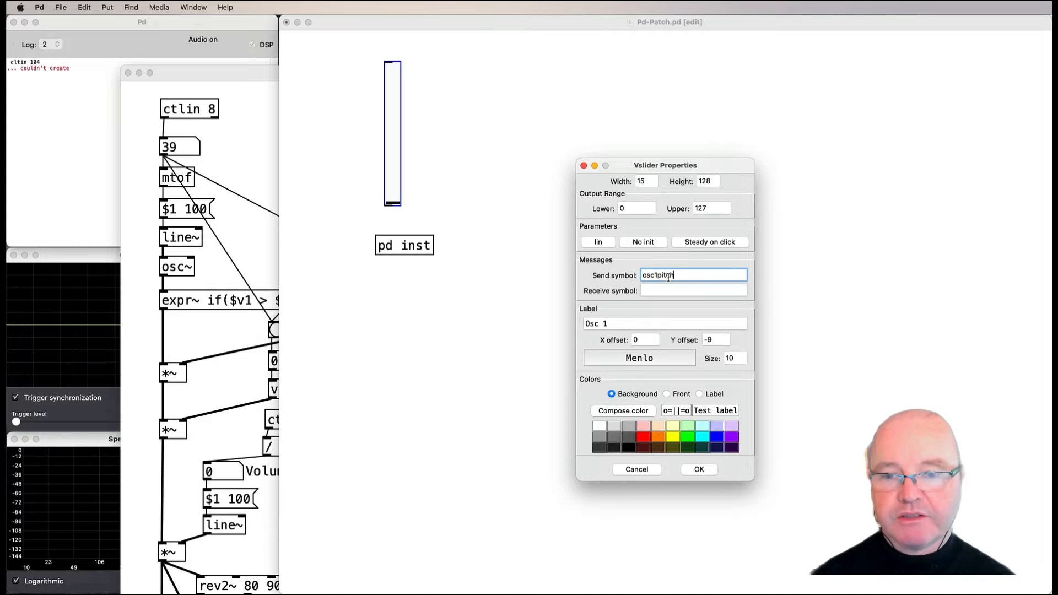
click(686, 426)
click(704, 470)
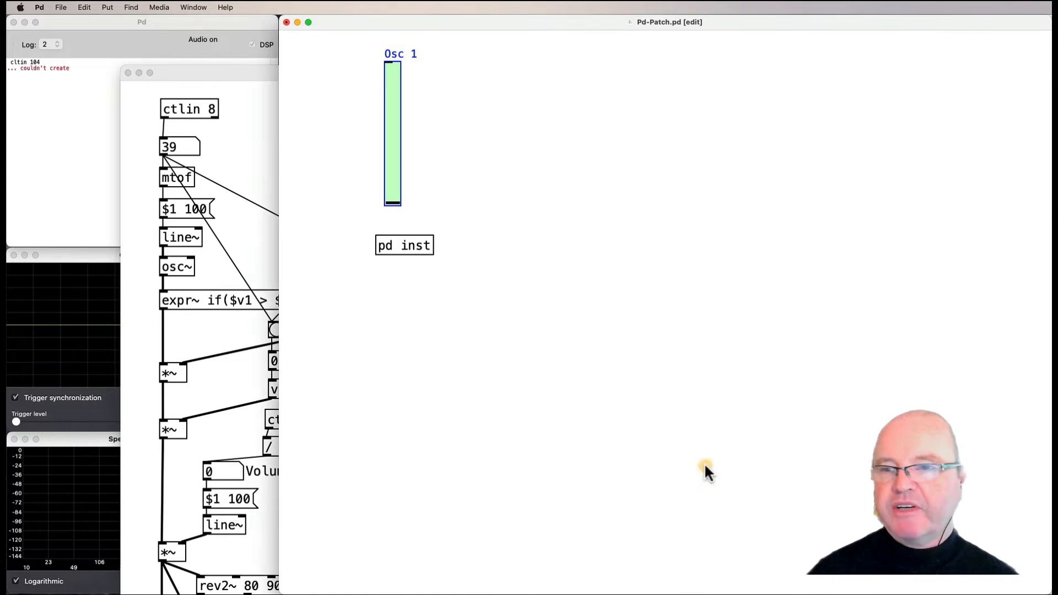
click(442, 193)
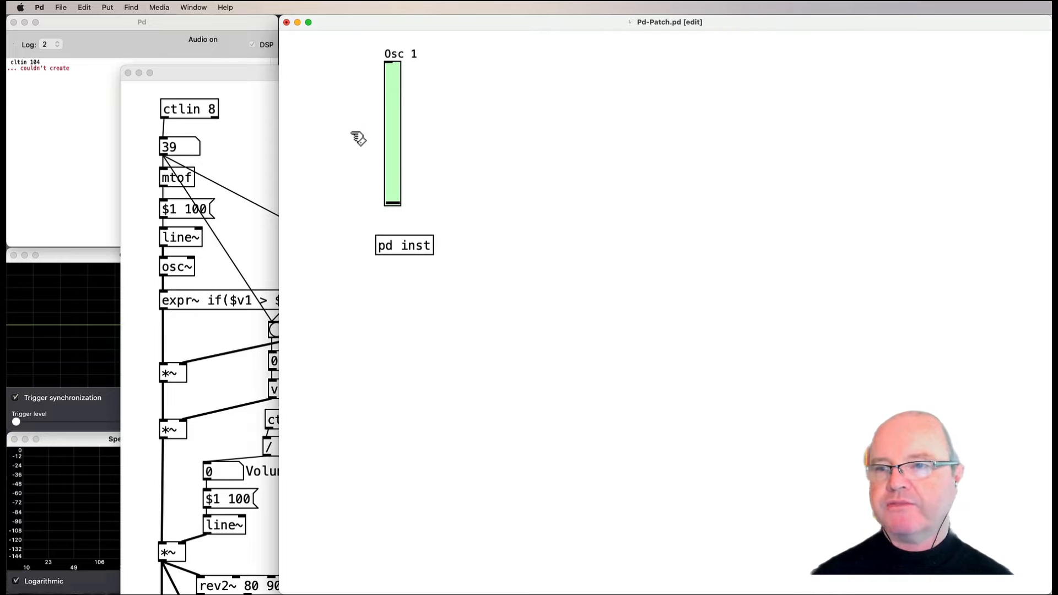
Step: In the inst subpatch, create an r osc1pitch object and connect it to the number box below ctlin 8
click(245, 144)
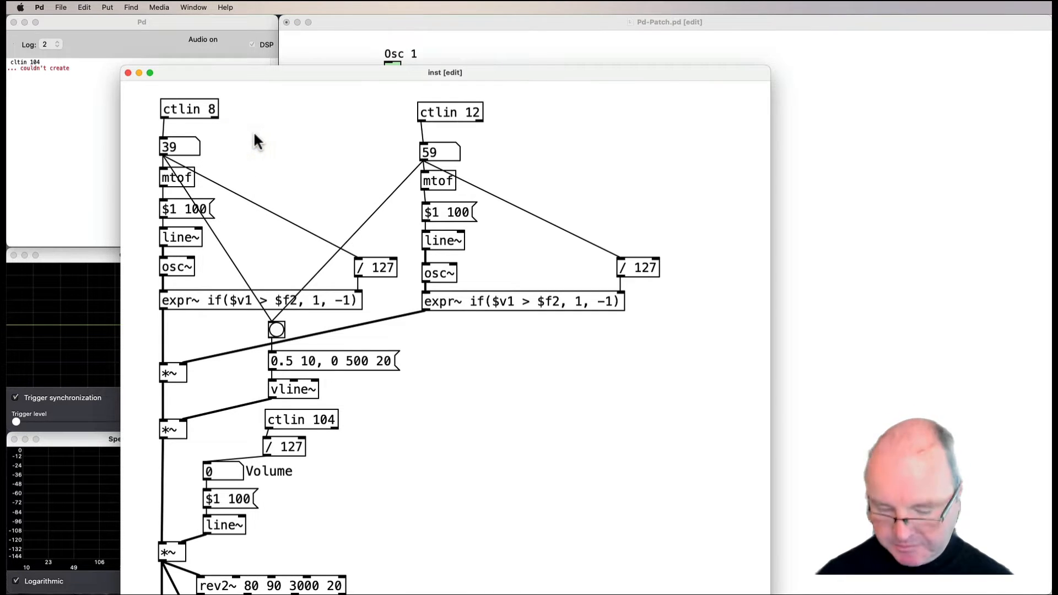
key(super+1)
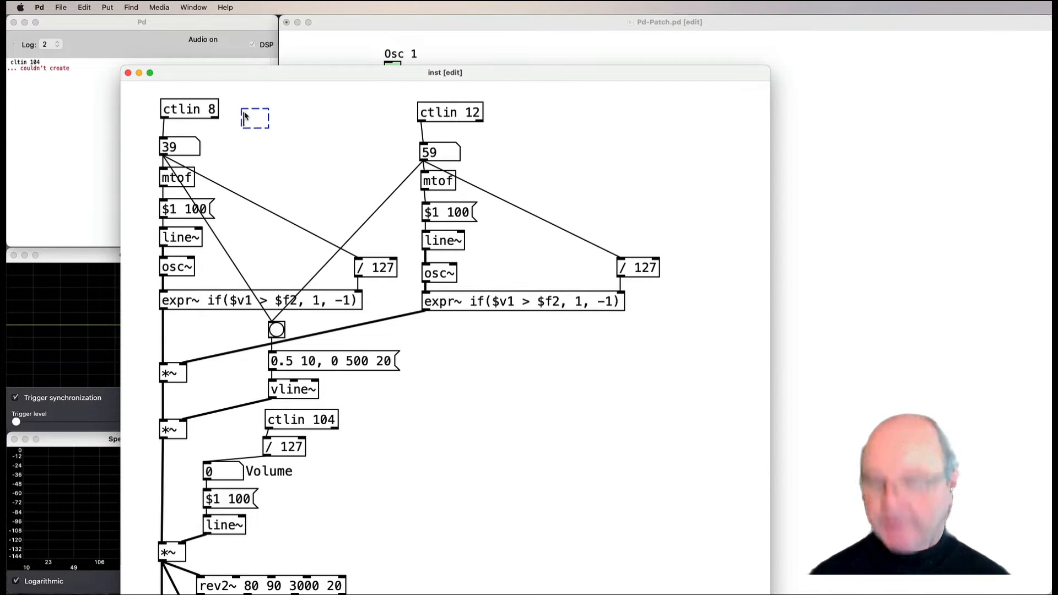
text(r)
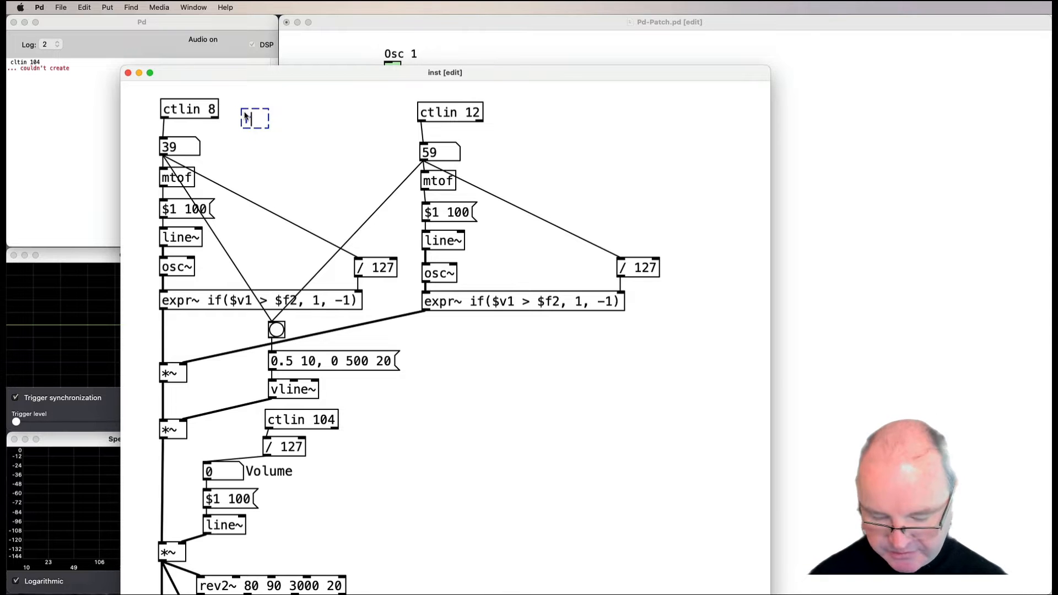
text( osc1pitch)
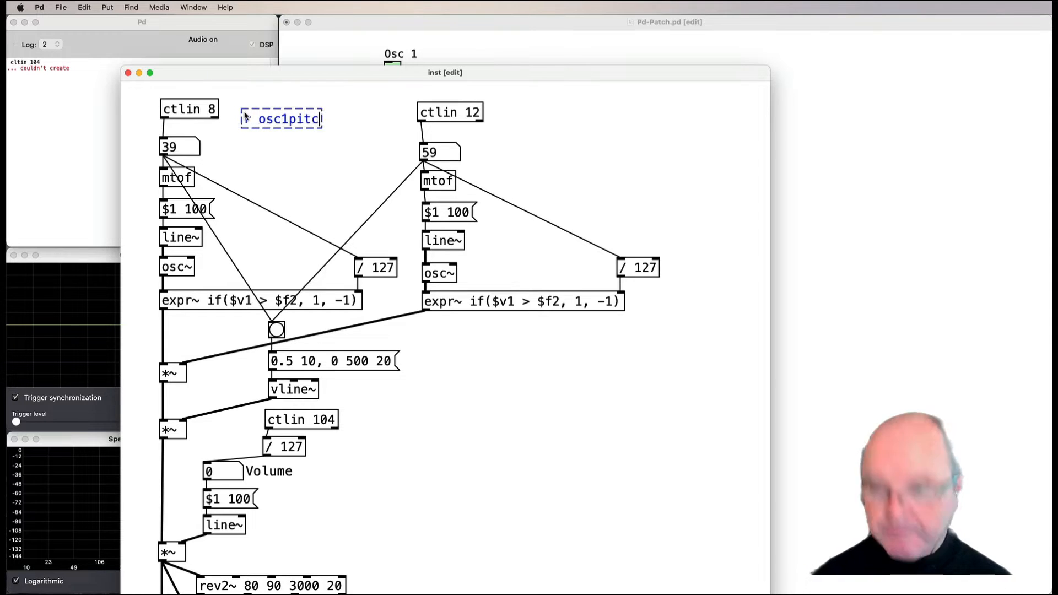
click(259, 161)
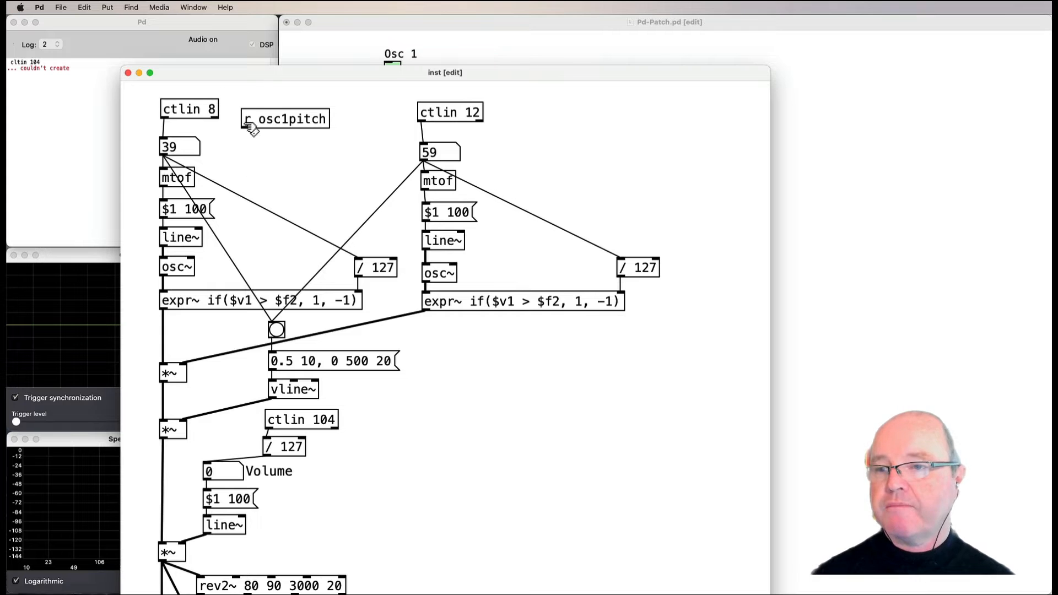
drag(244, 127, 163, 143)
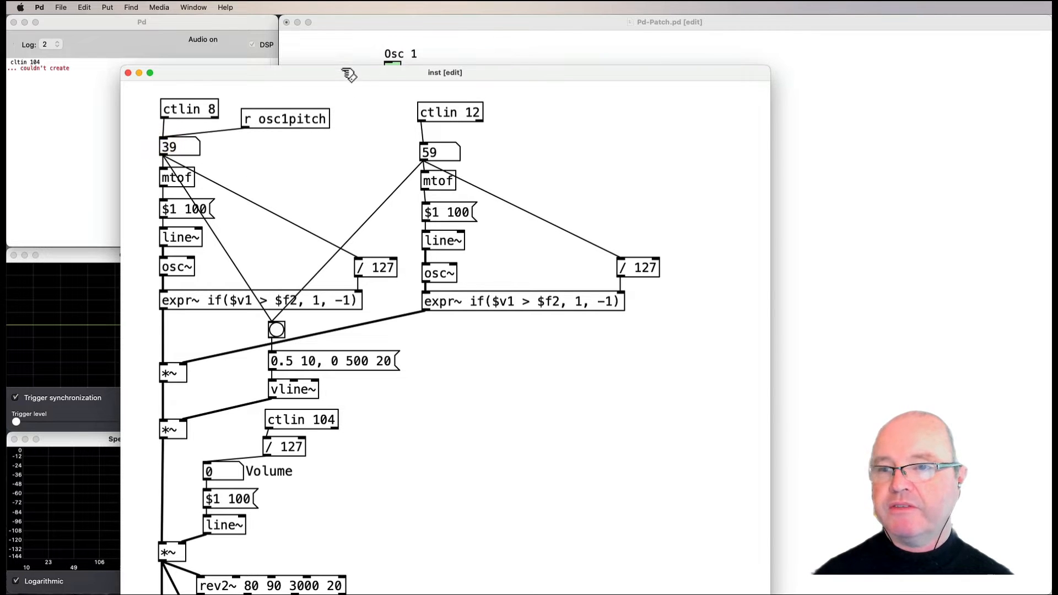
Step: Lower the inst window beneath the slider and move Osc 1 to test the values reaching the subpatch's first number box
drag(342, 68, 375, 253)
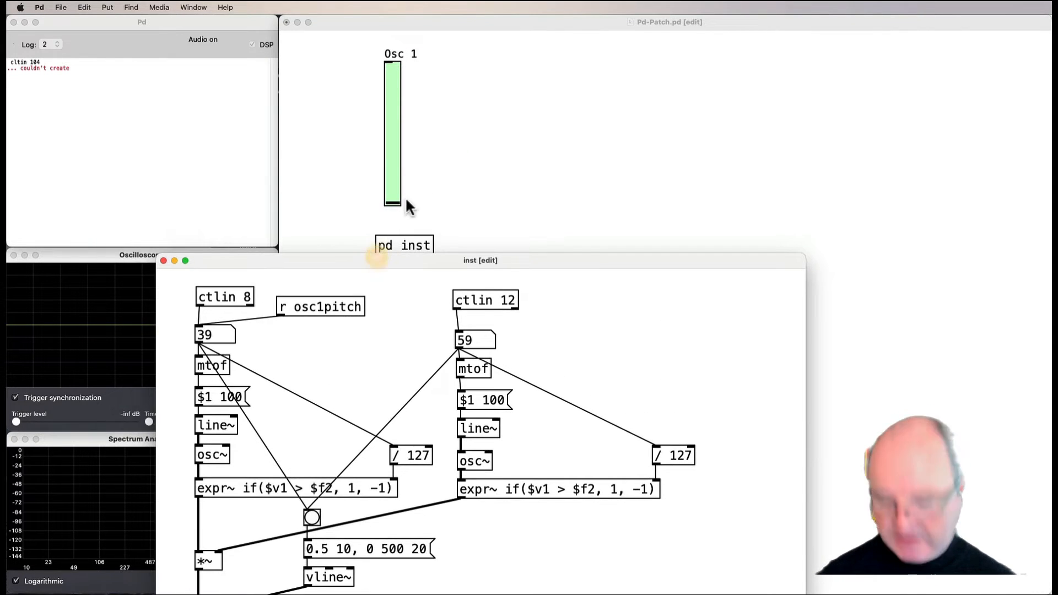
click(435, 176)
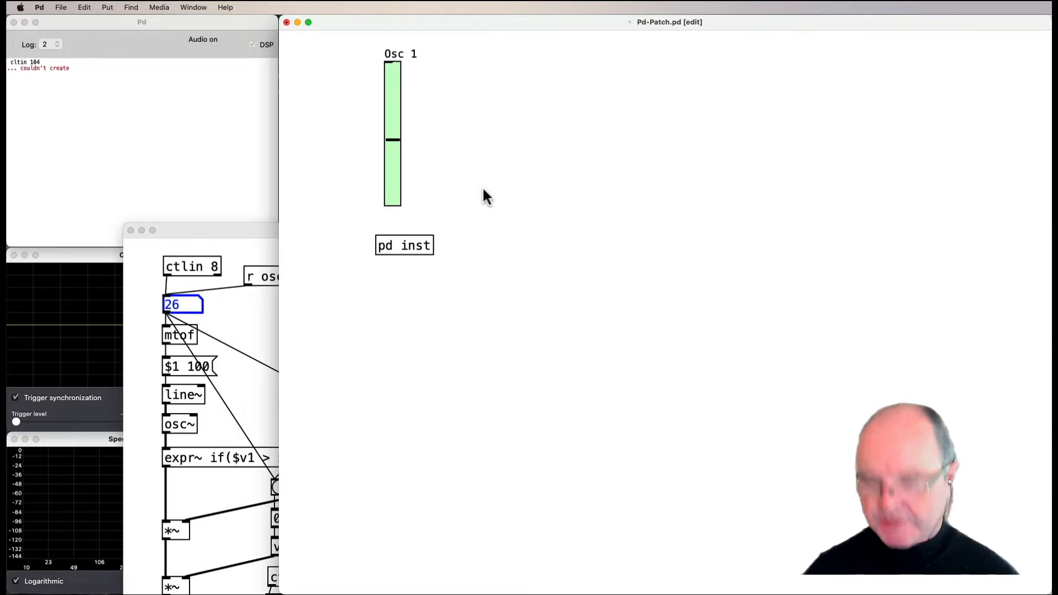
drag(390, 141, 391, 144)
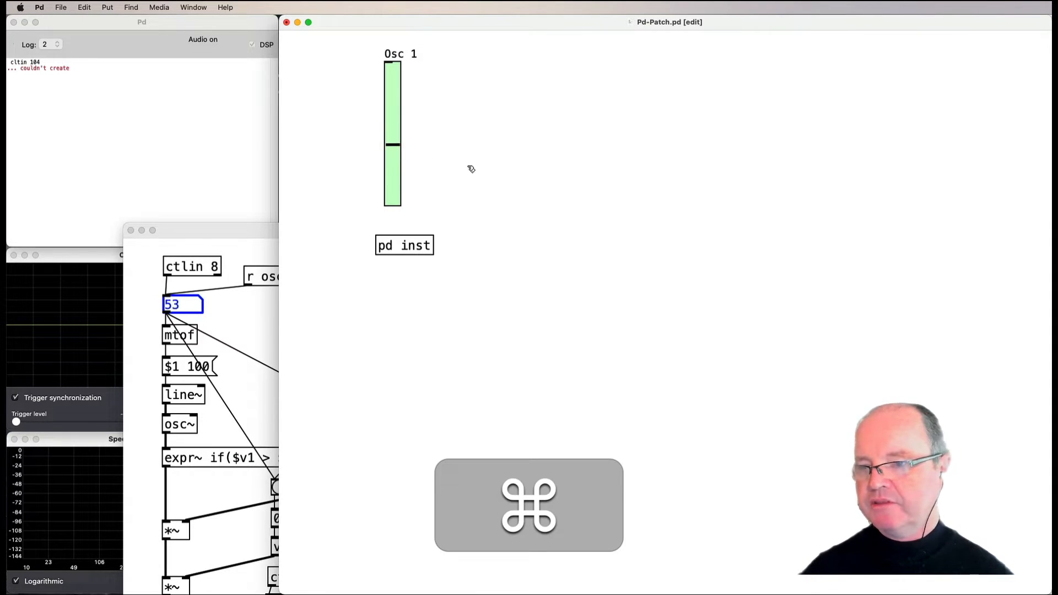
Step: Duplicate the Osc 1 slider beside the original and change the copy's label to Osc 2
drag(366, 61, 452, 117)
key(super+c)
key(super+v)
right_click(449, 114)
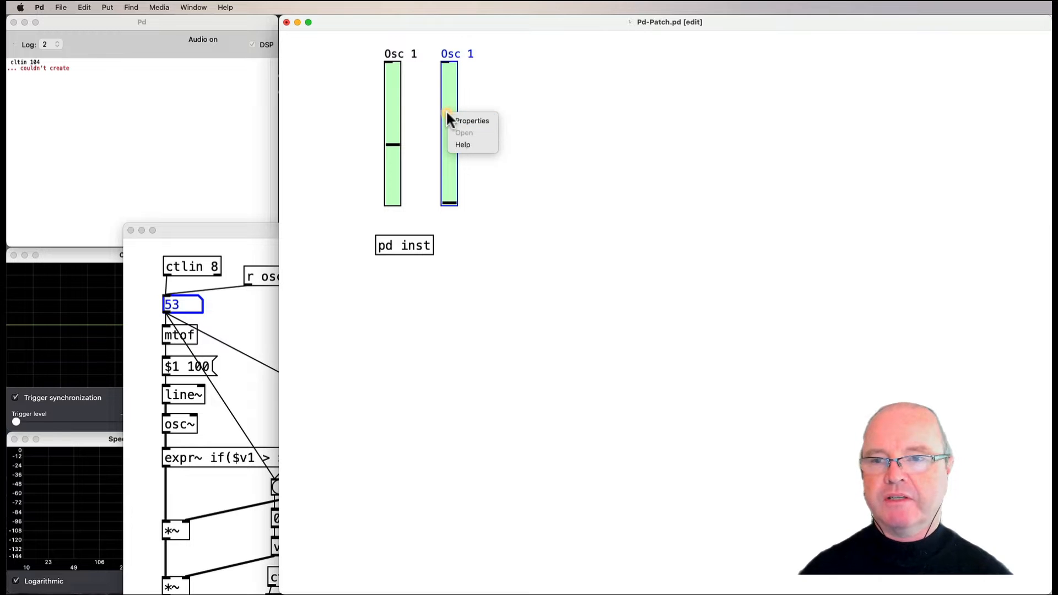
click(452, 121)
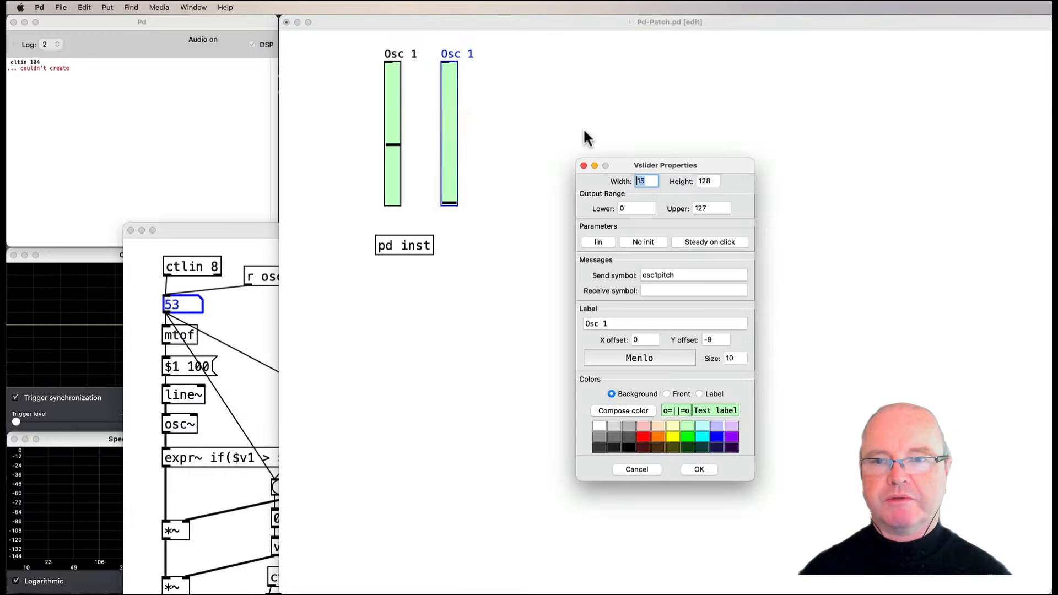
click(609, 322)
key(BackSpace)
text(2)
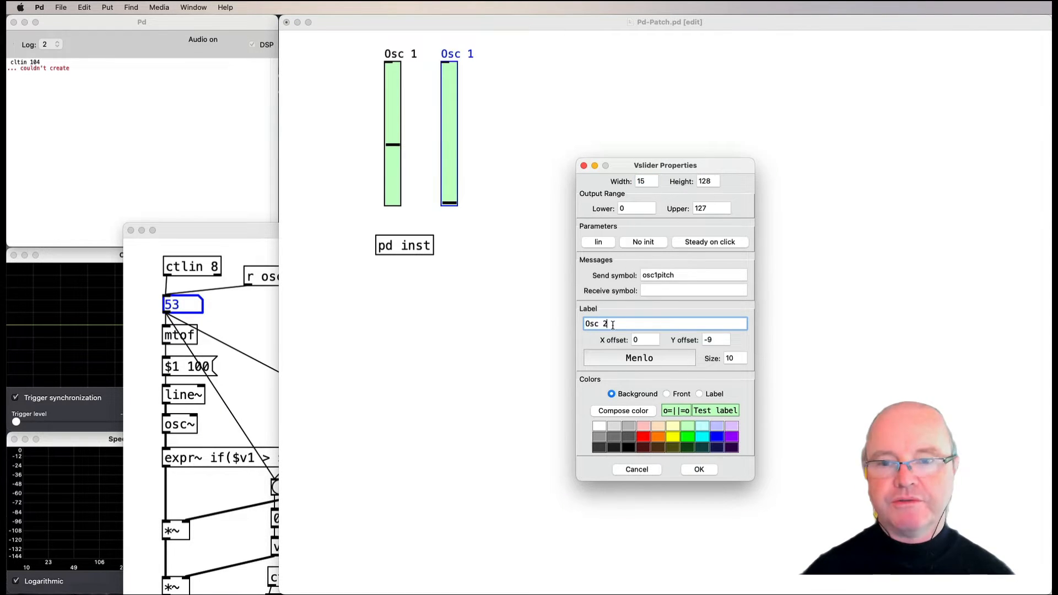
Step: Set the copied slider's send symbol to osc2pitch and its receive symbol to osc2midi
click(655, 275)
key(BackSpace)
text(2)
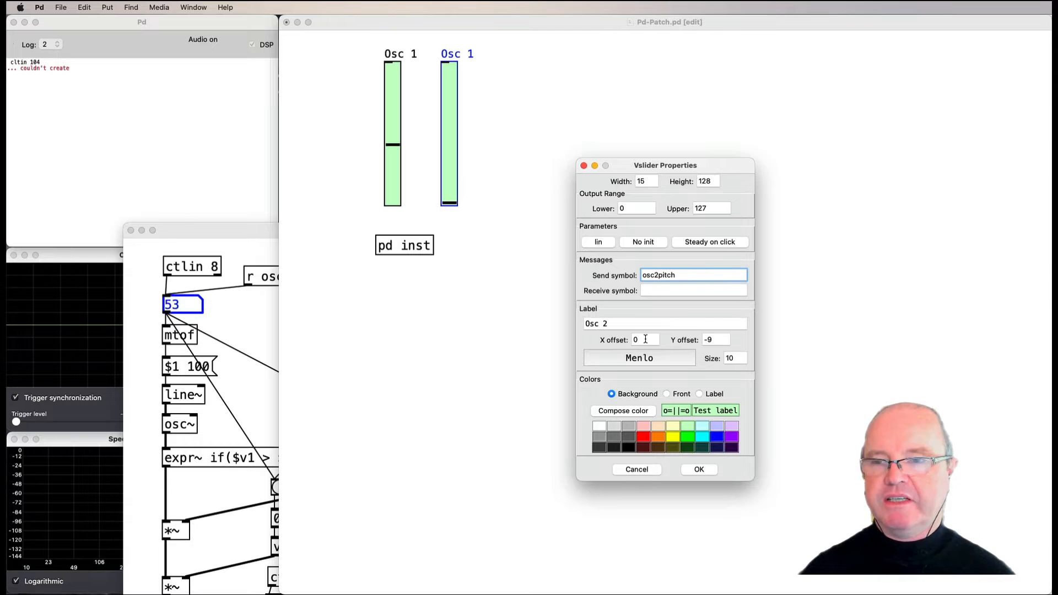
click(649, 291)
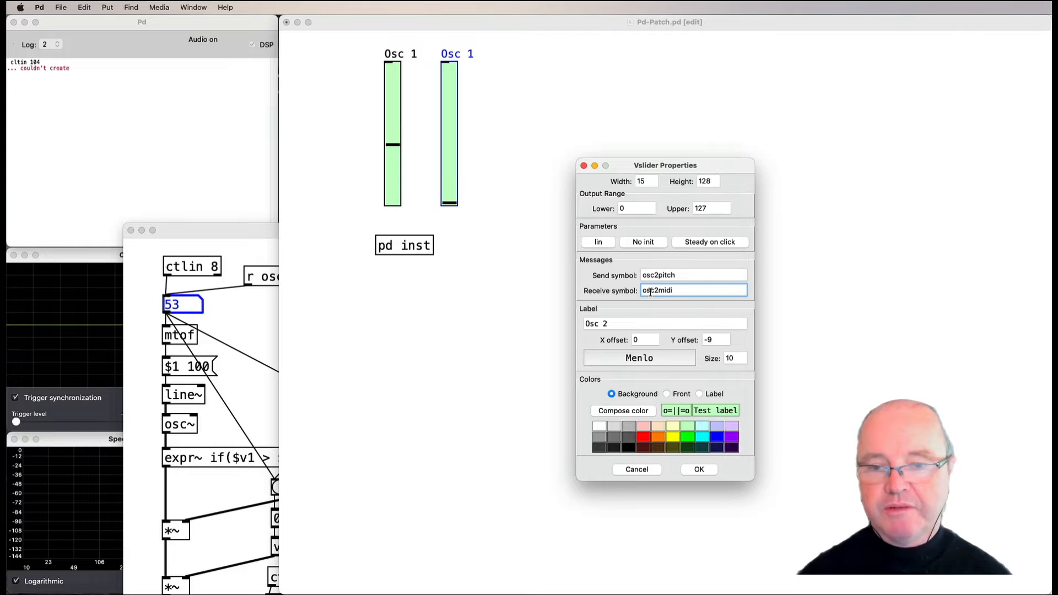
click(699, 469)
Step: In the inst subpatch, create an r osc2pitch object beside ctlin 12 and connect it to the number box below ctlin 12
click(264, 318)
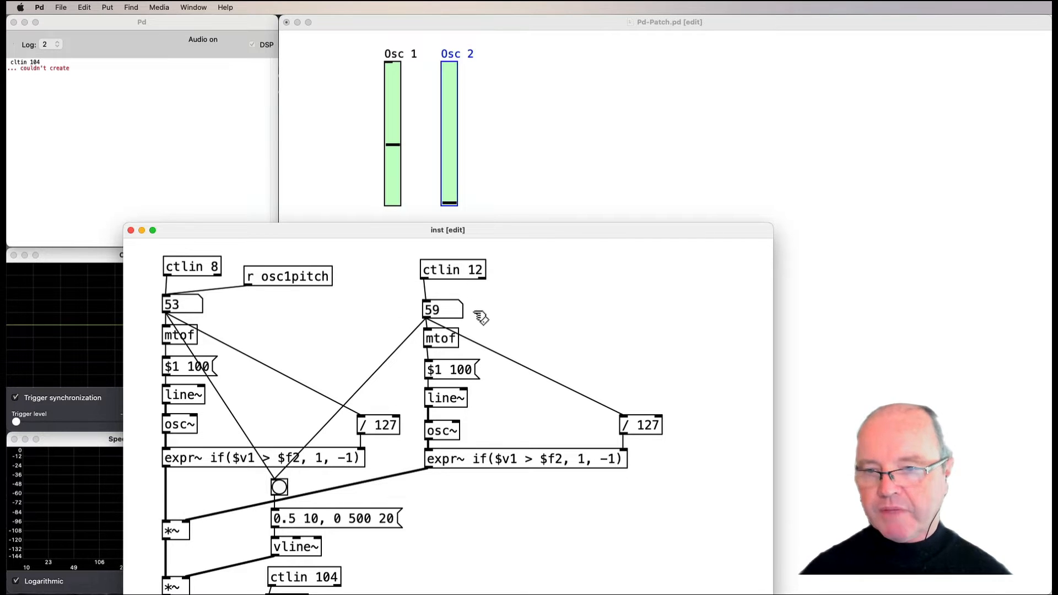
key(super+1)
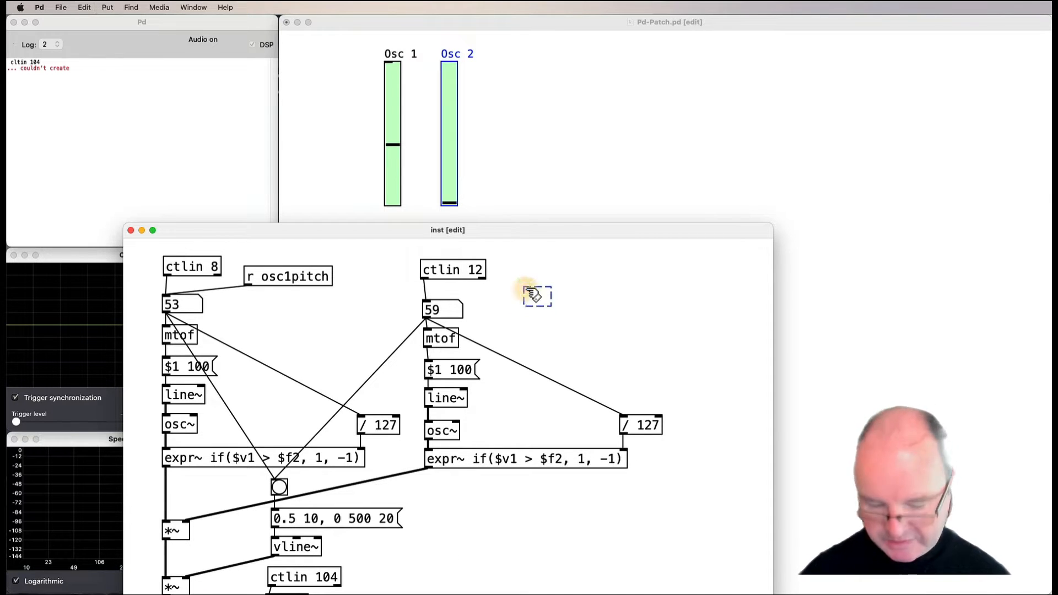
text(r os)
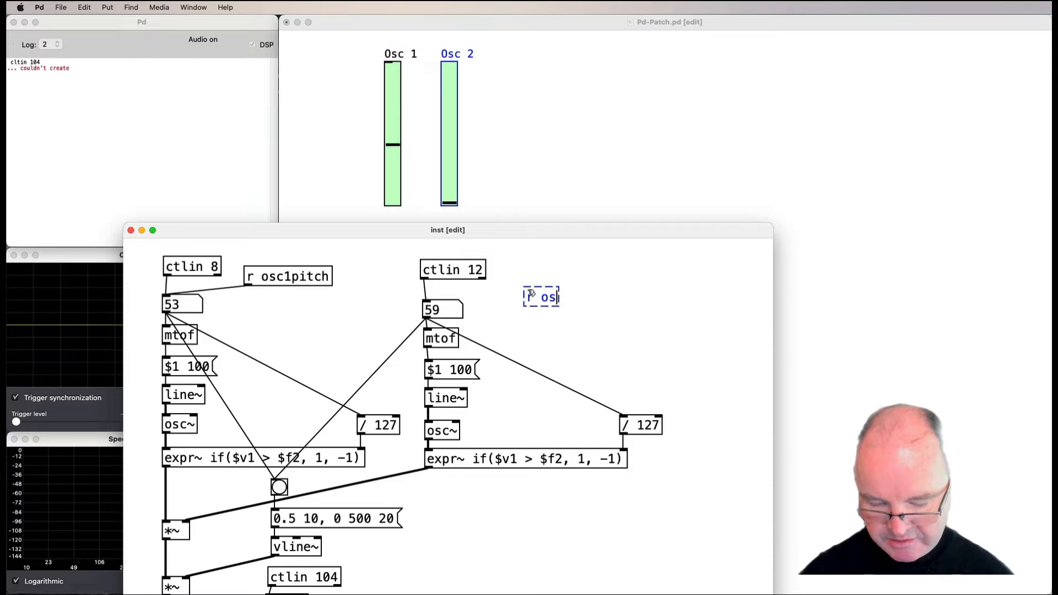
text(c2pitch)
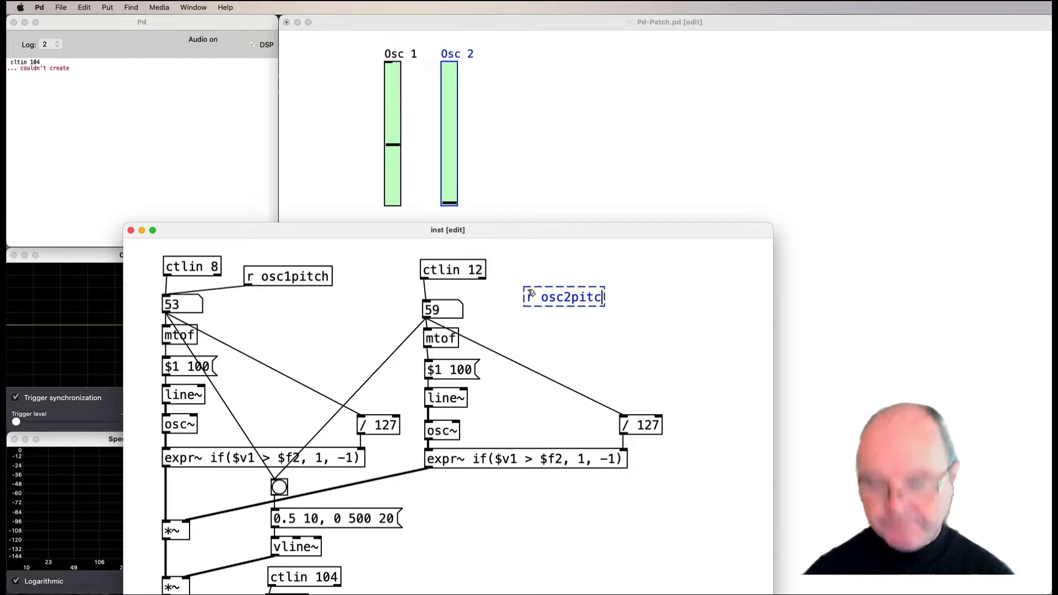
click(545, 337)
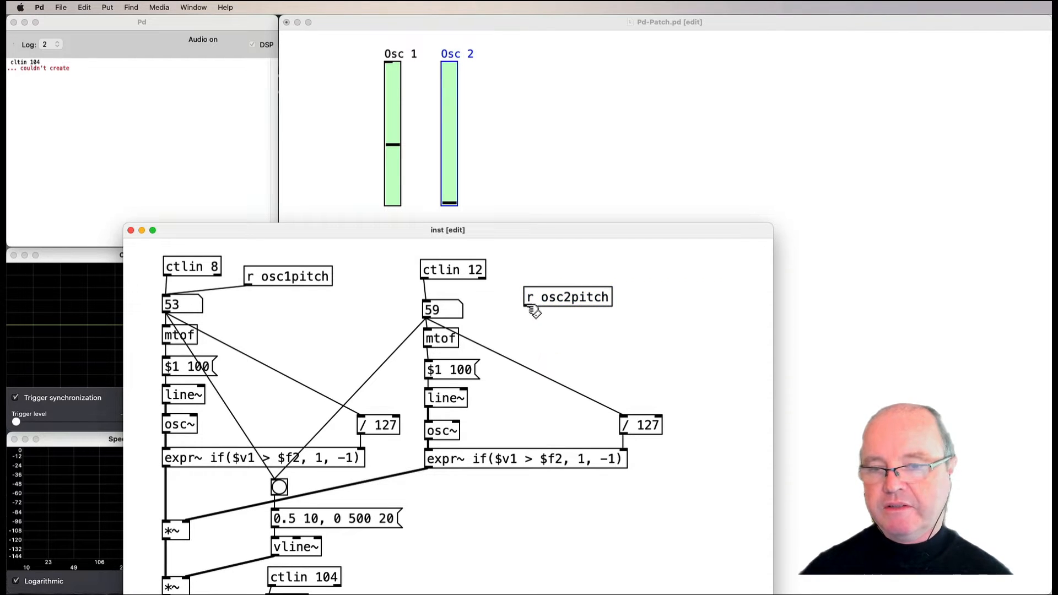
drag(526, 305, 430, 303)
drag(562, 299, 544, 272)
Step: Create an s osc2midi object below r osc2pitch and connect the output of ctlin 12 to it
click(531, 319)
key(super+1)
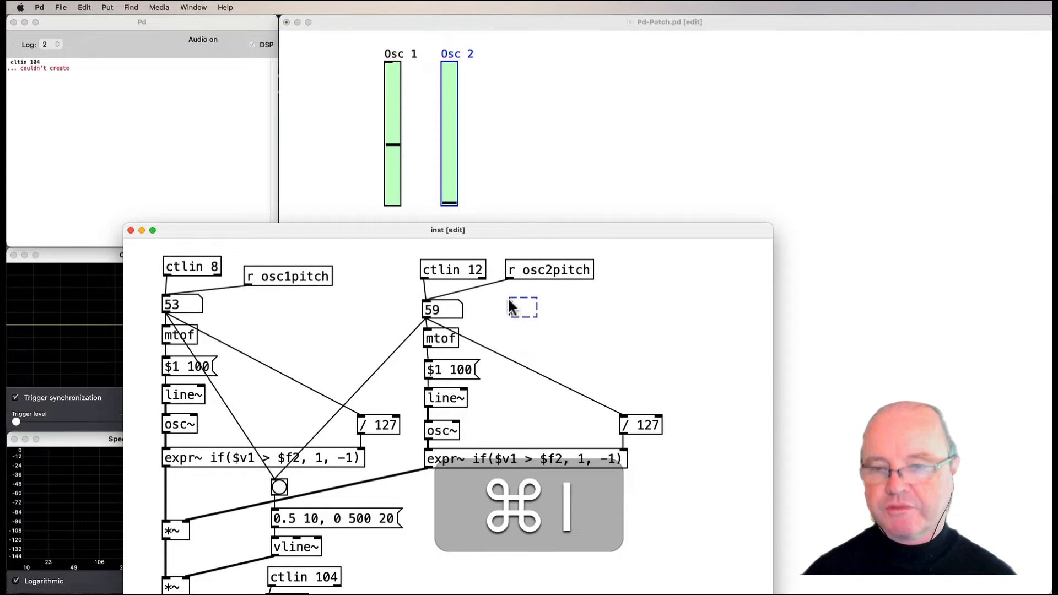
text(s os)
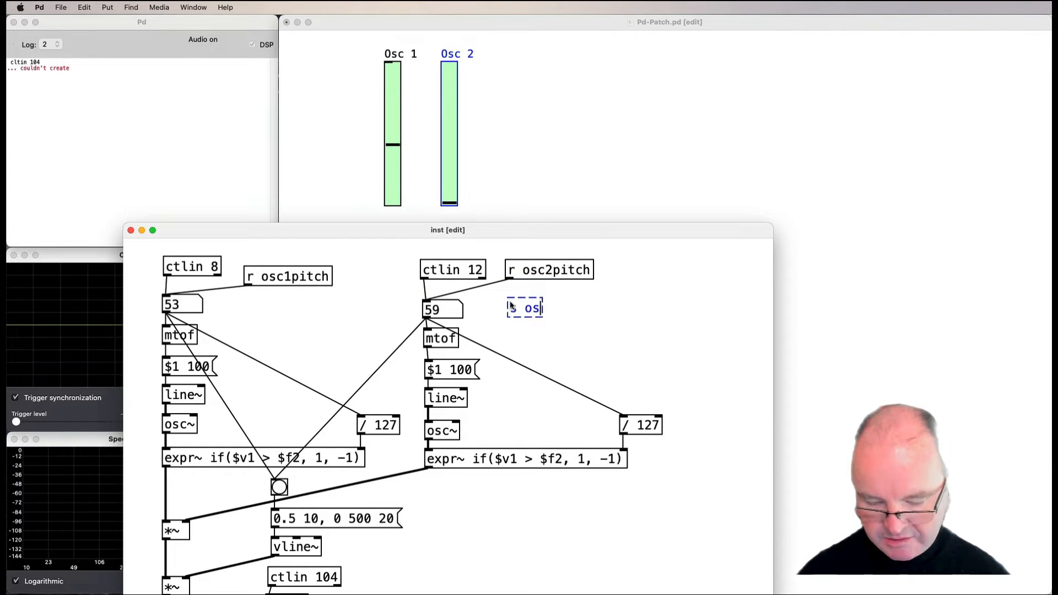
text(c2)
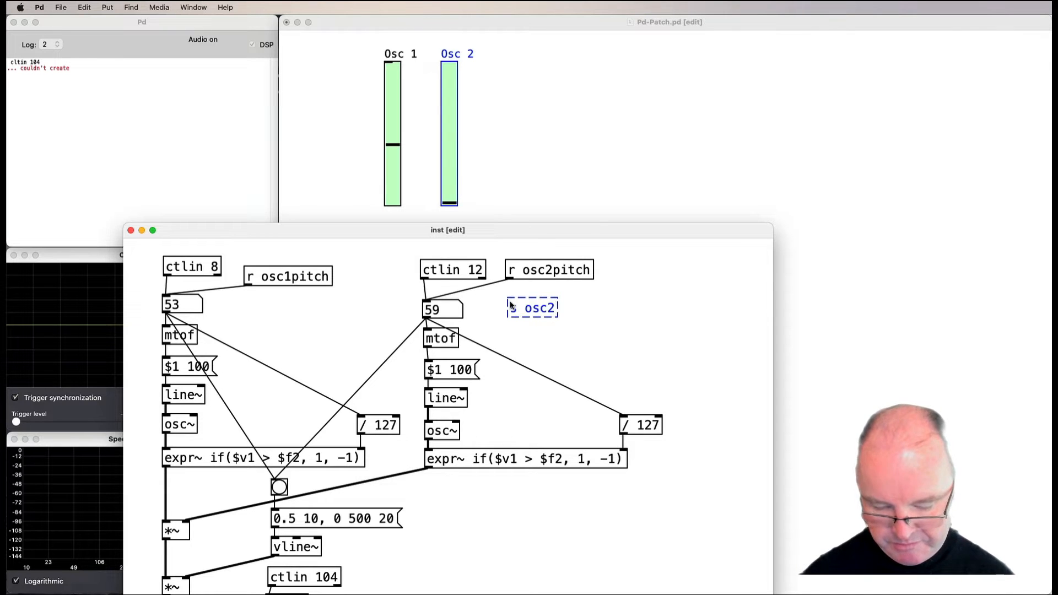
text(midi)
click(564, 349)
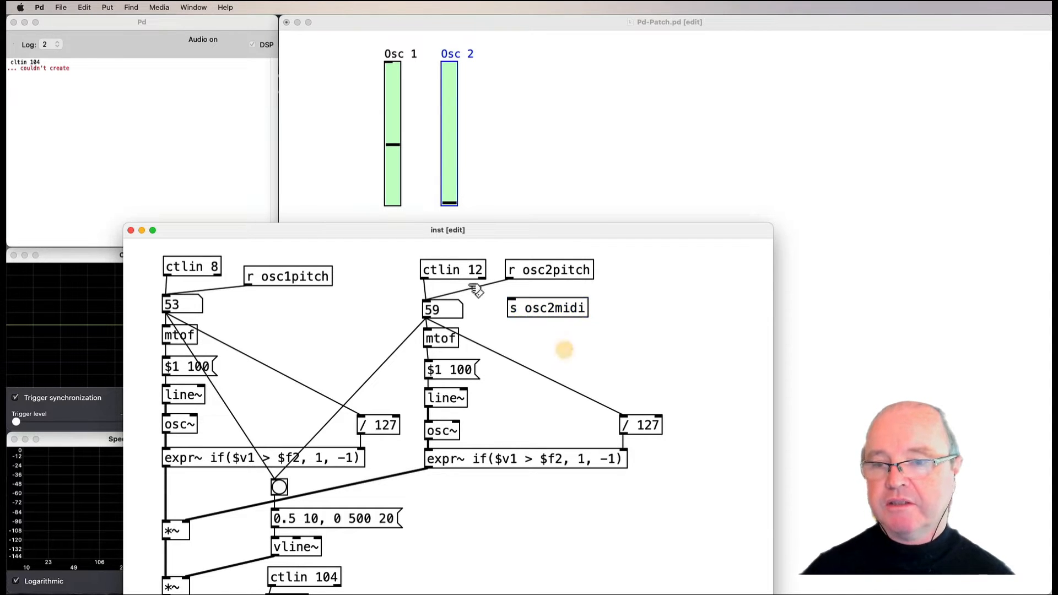
drag(424, 278, 512, 309)
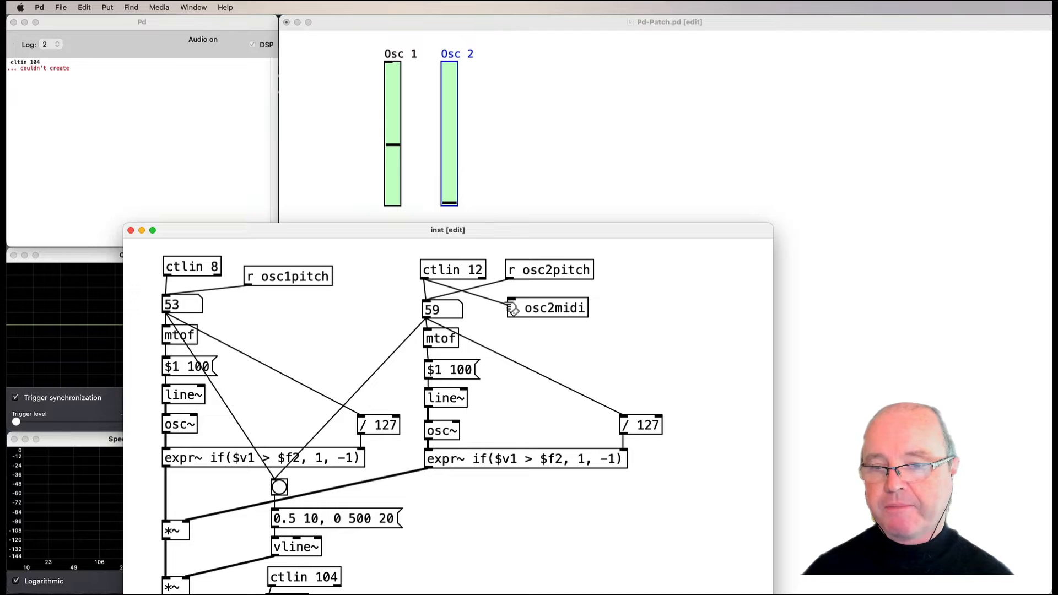
Step: Create an s osc2midi object below r osc1pitch and connect the output of ctlin 8 to it
key(super+1)
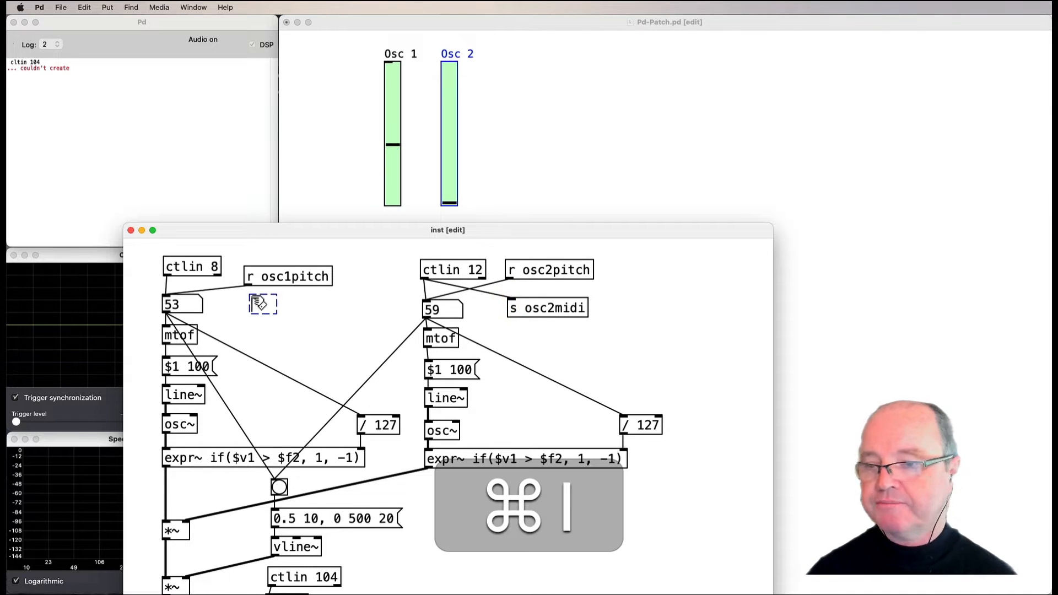
text(s osc)
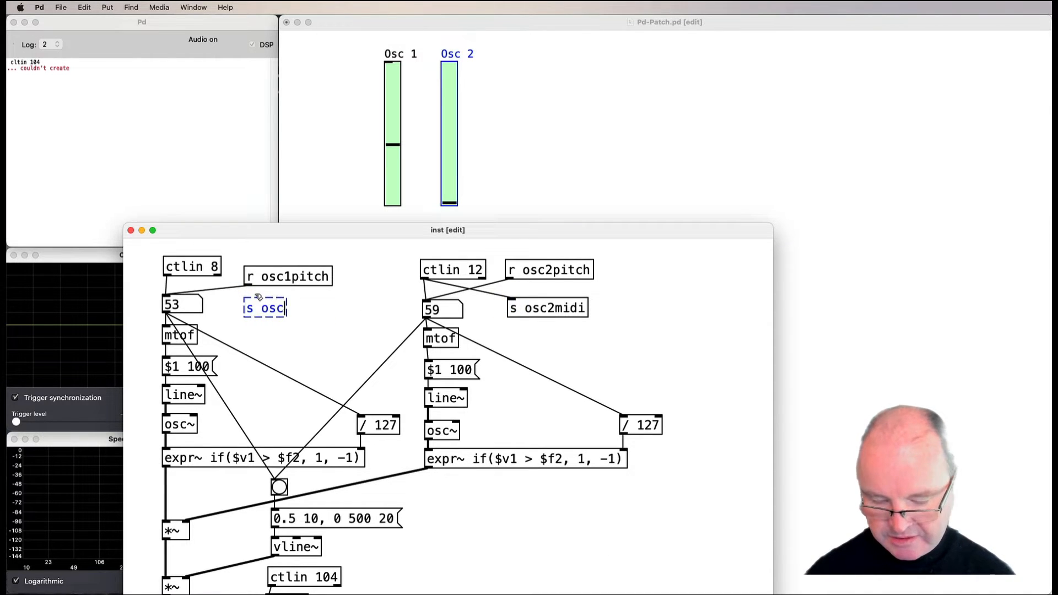
text(2midi)
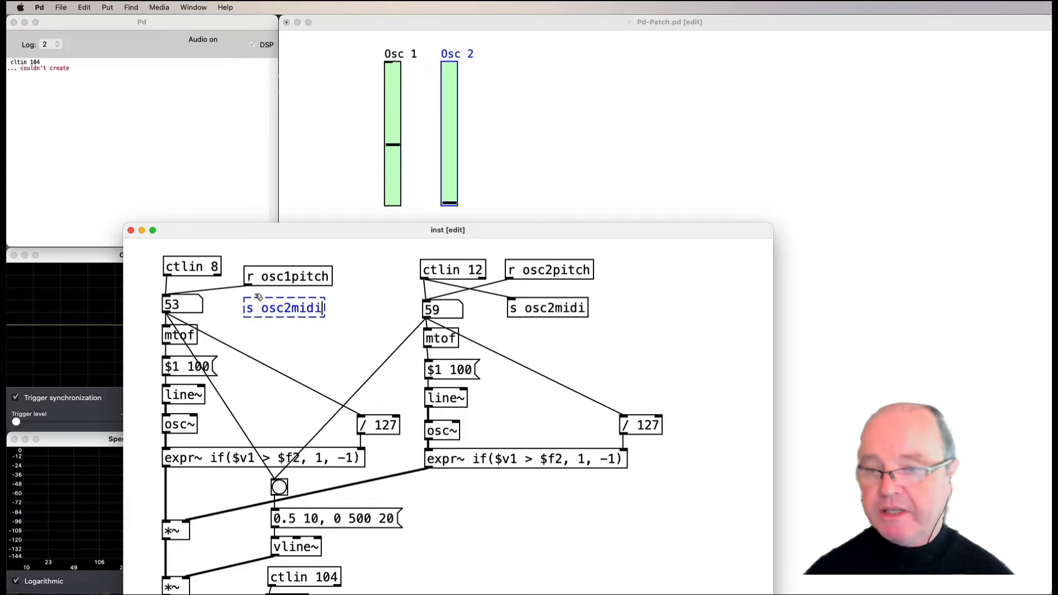
click(329, 357)
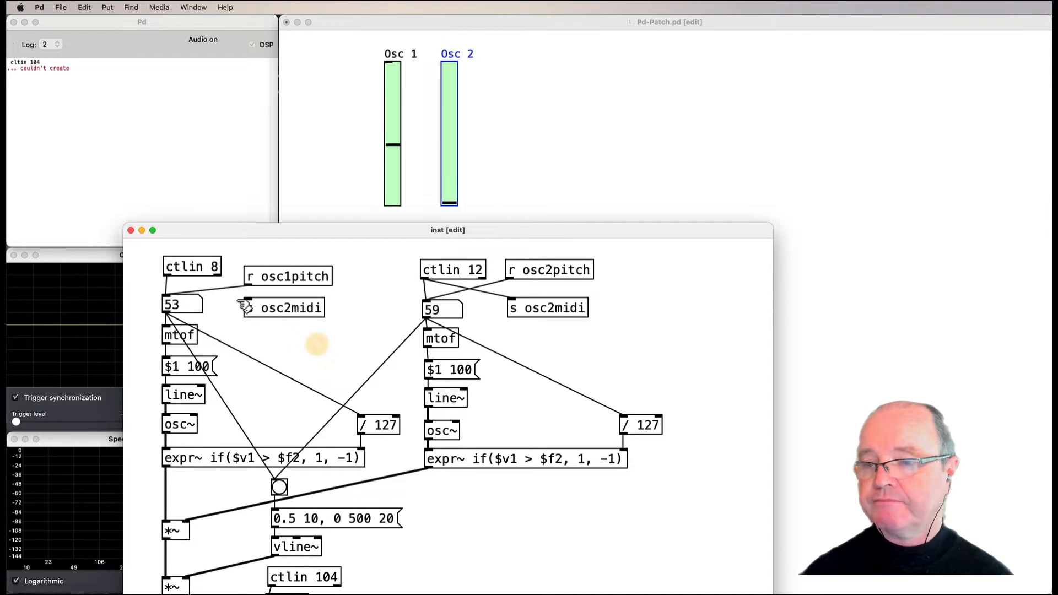
click(165, 282)
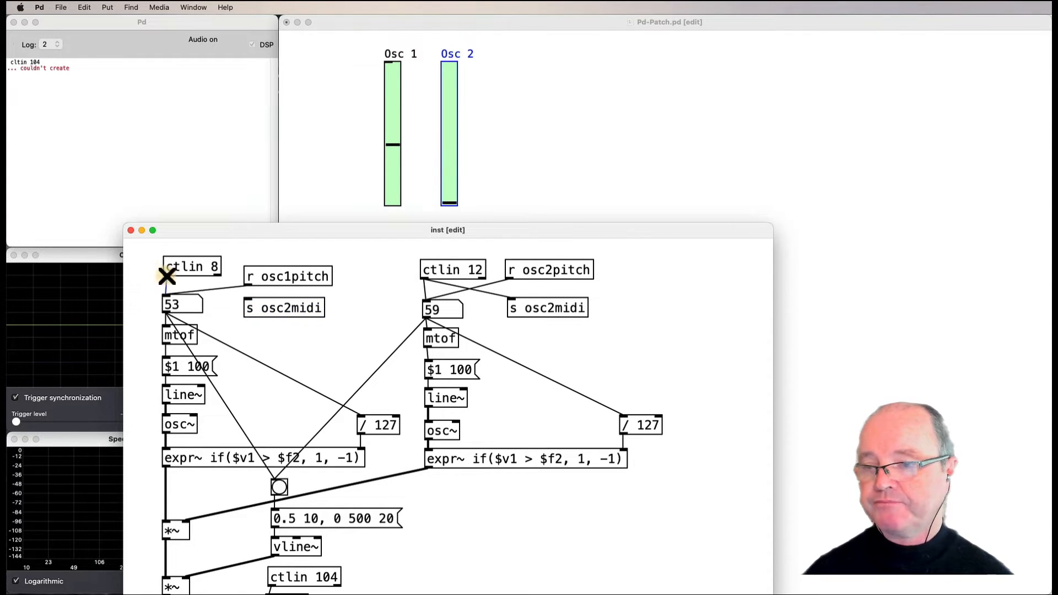
drag(165, 274, 248, 301)
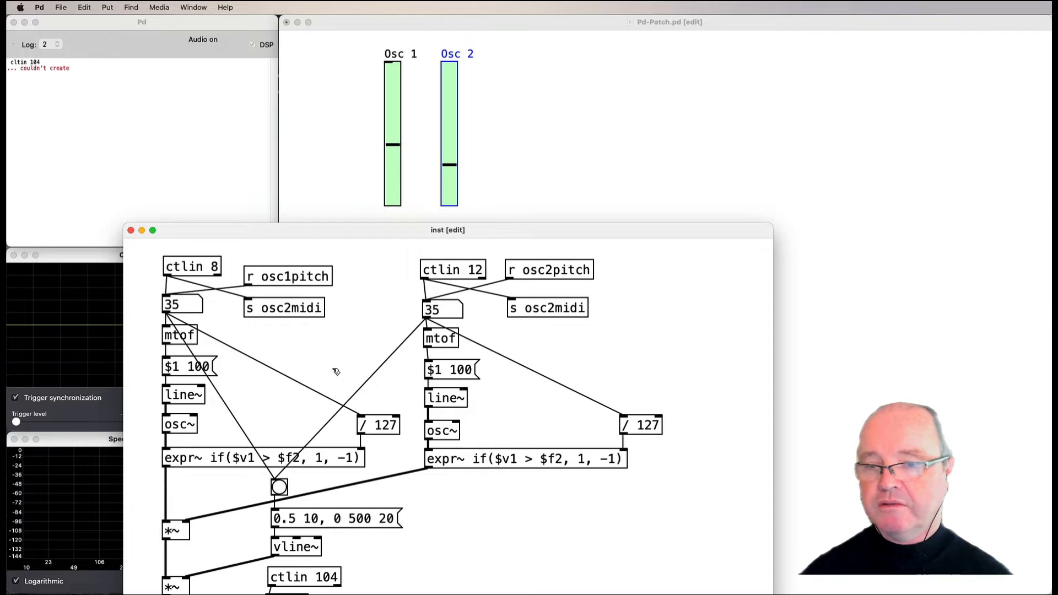
Step: Change the send object connected to ctlin 8 to s osc1midi
double_click(291, 308)
click(293, 309)
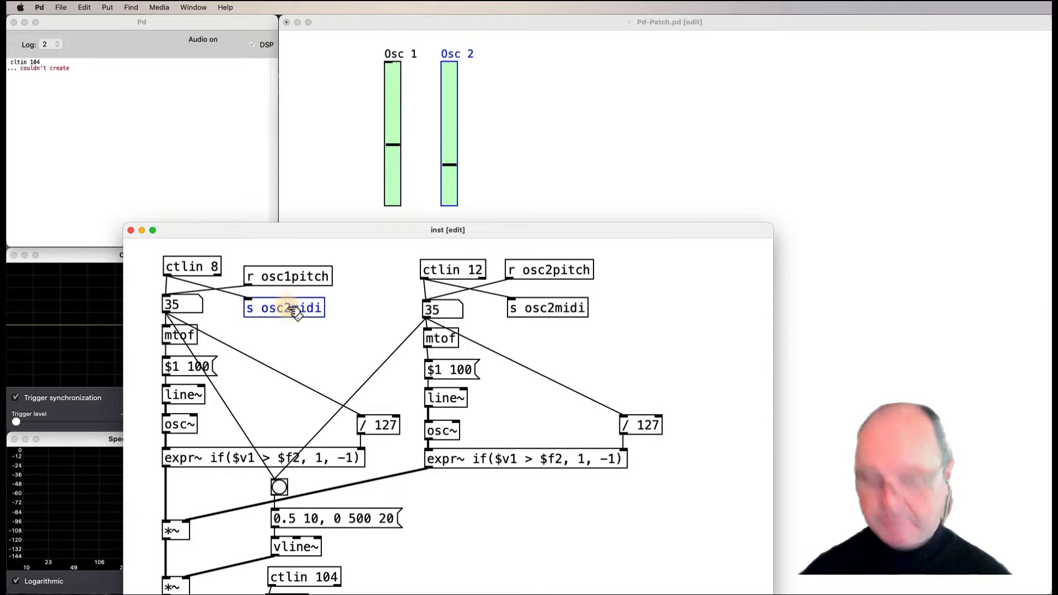
key(BackSpace)
text(1)
click(301, 350)
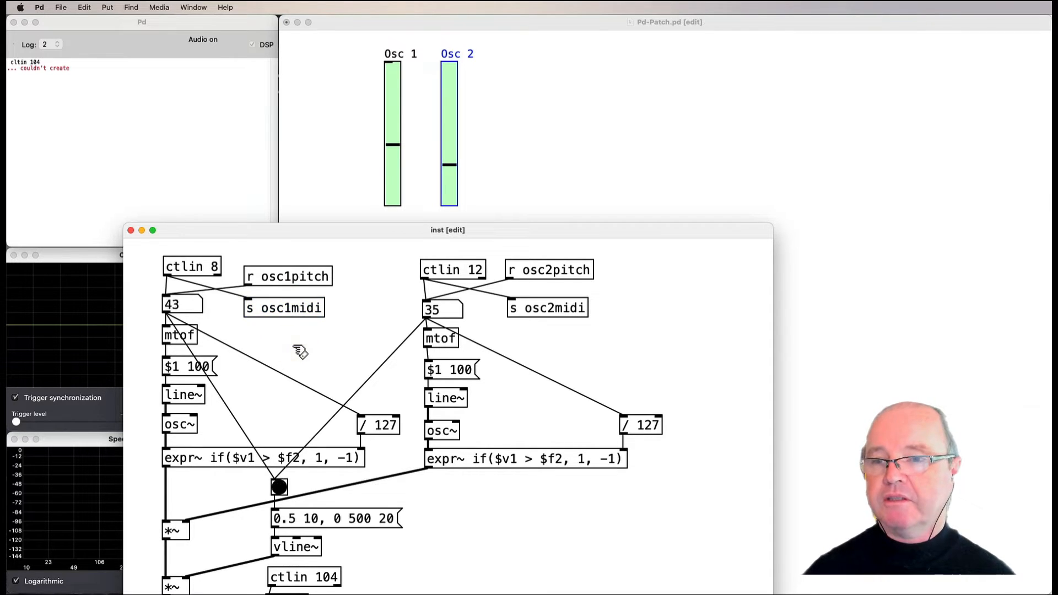
Step: Set the Osc 1 slider's receive symbol to osc1midi in the main patch and move the slider to test it
click(394, 156)
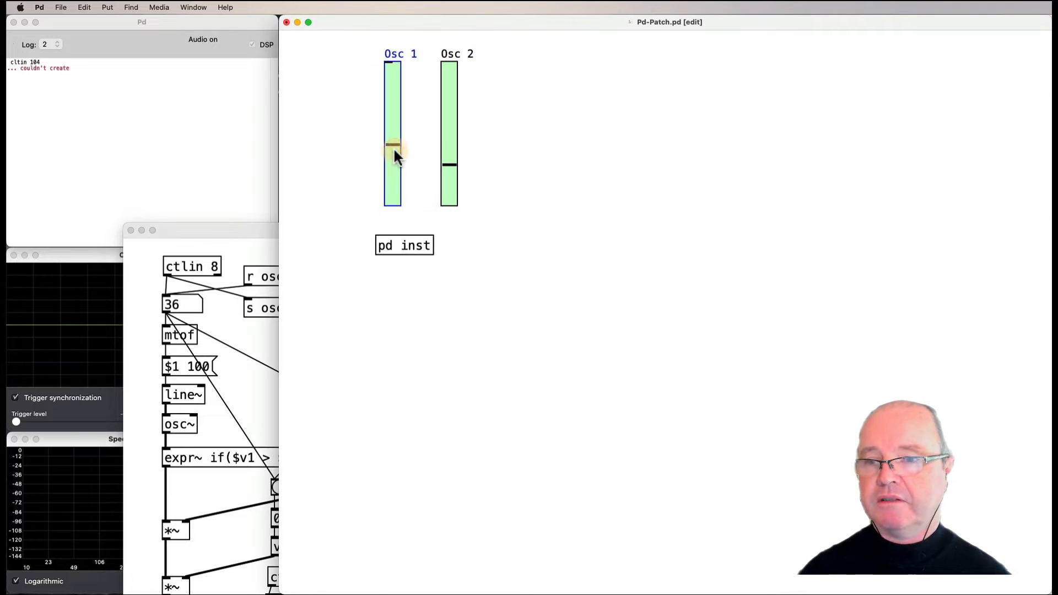
right_click(395, 156)
click(420, 158)
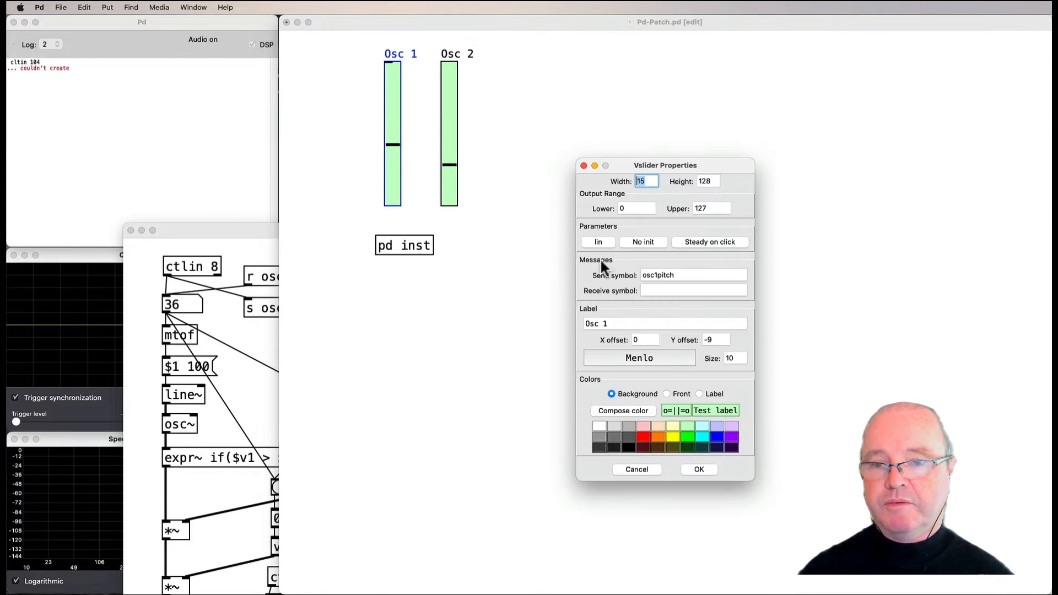
click(652, 291)
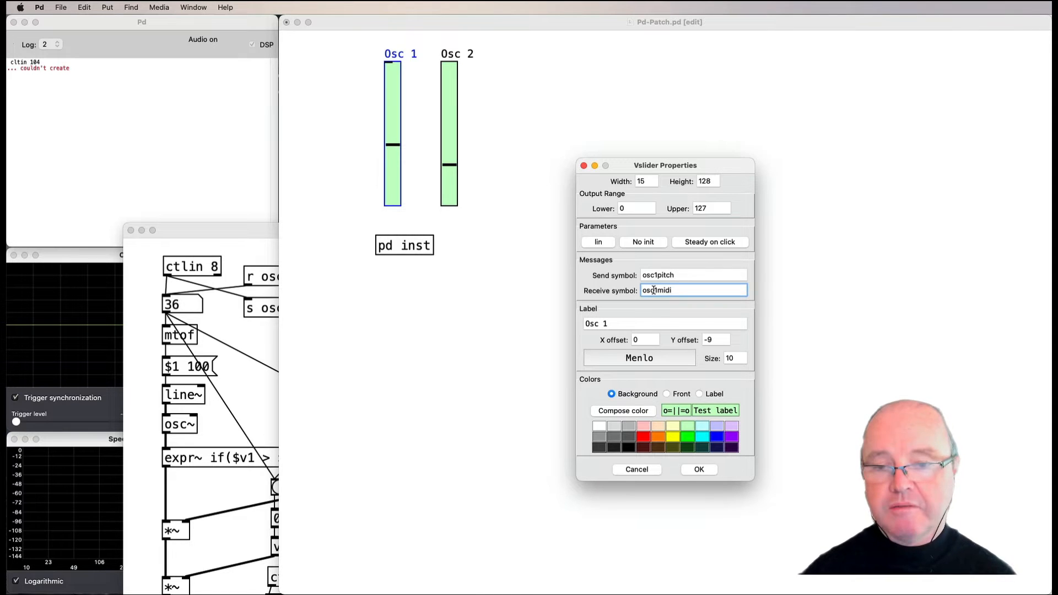
click(698, 469)
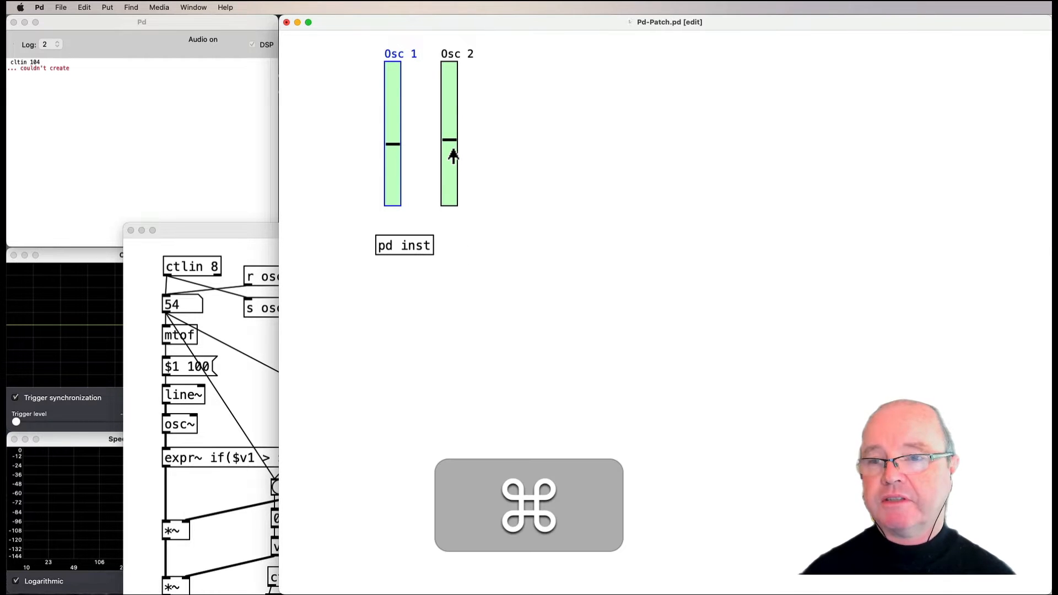
drag(389, 151, 395, 135)
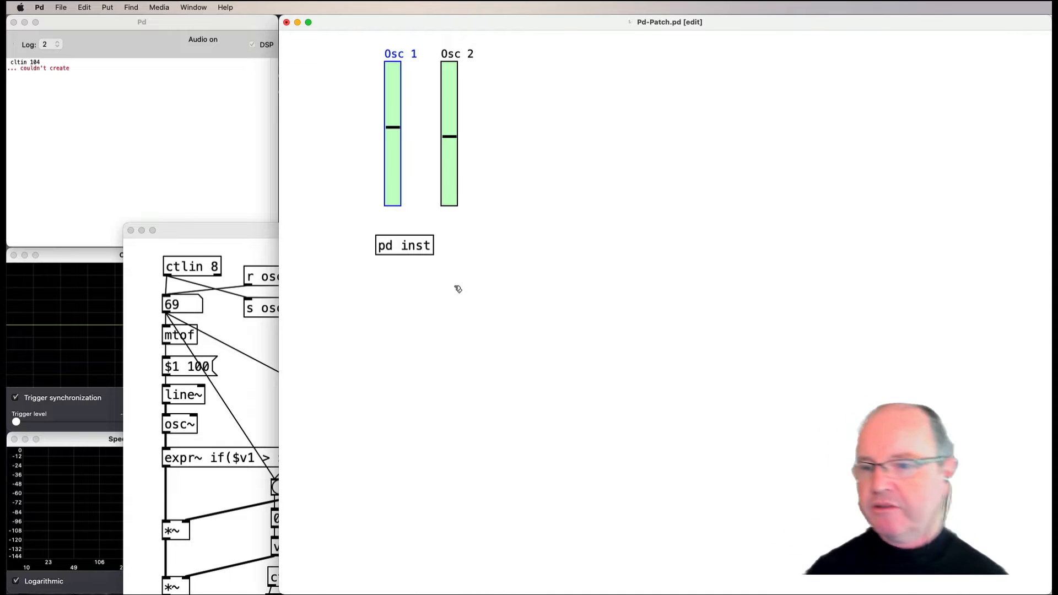
click(491, 212)
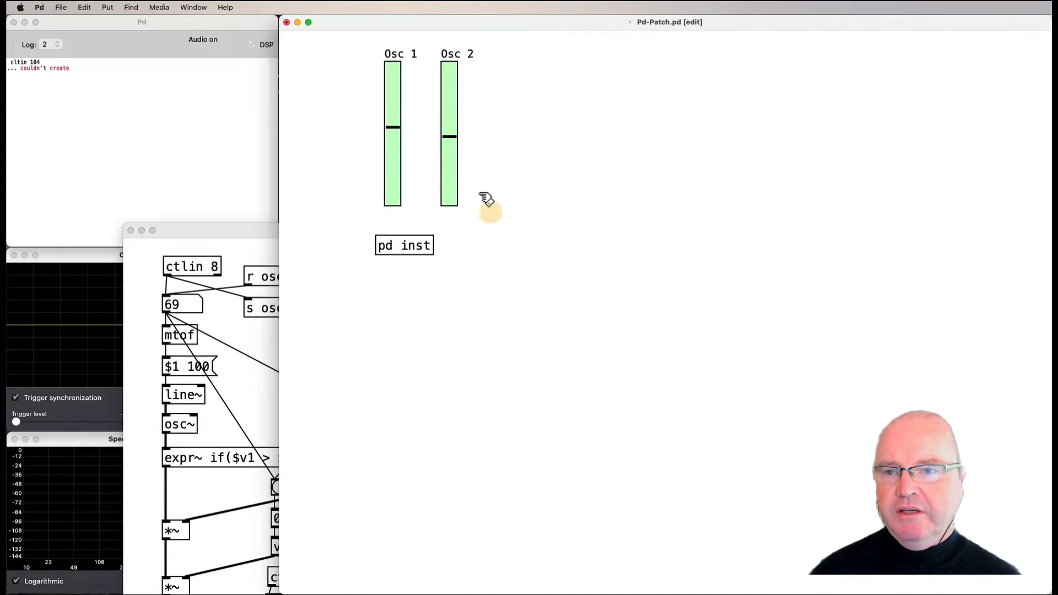
Step: Duplicate the Osc 2 slider and place the copy to the right of the original
drag(480, 192, 535, 174)
key(super+c)
key(super+v)
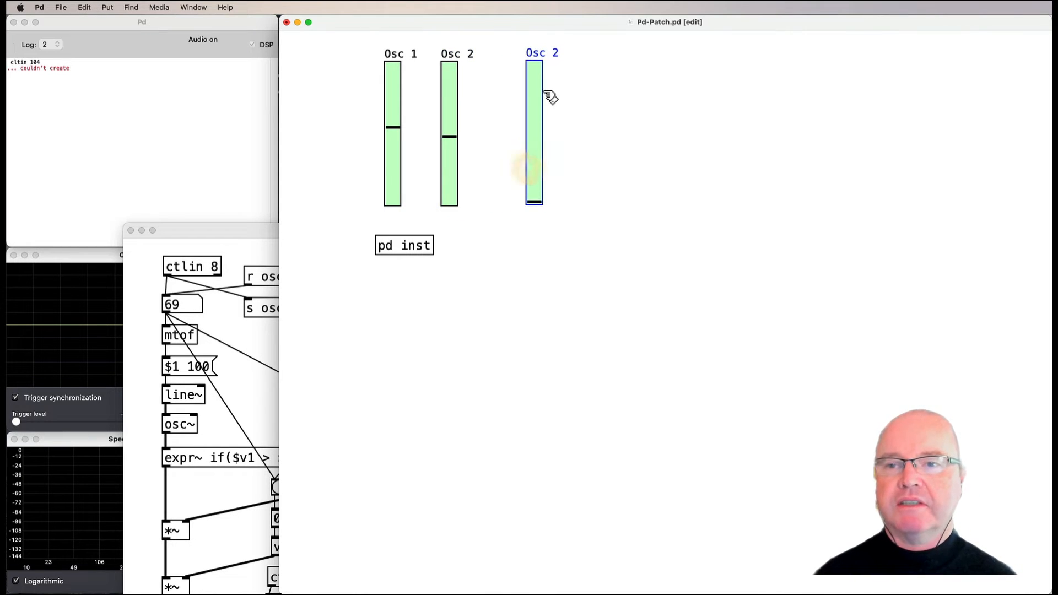
Step: Change the new slider's label to Vol and give it a light orange background
right_click(543, 96)
click(552, 104)
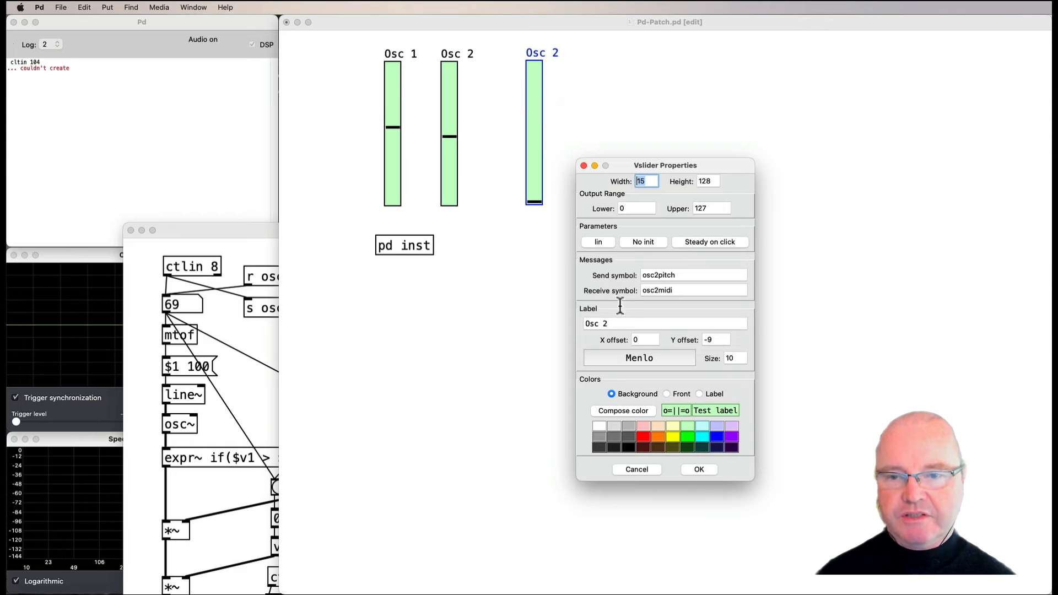
triple_click(613, 322)
text(Vol)
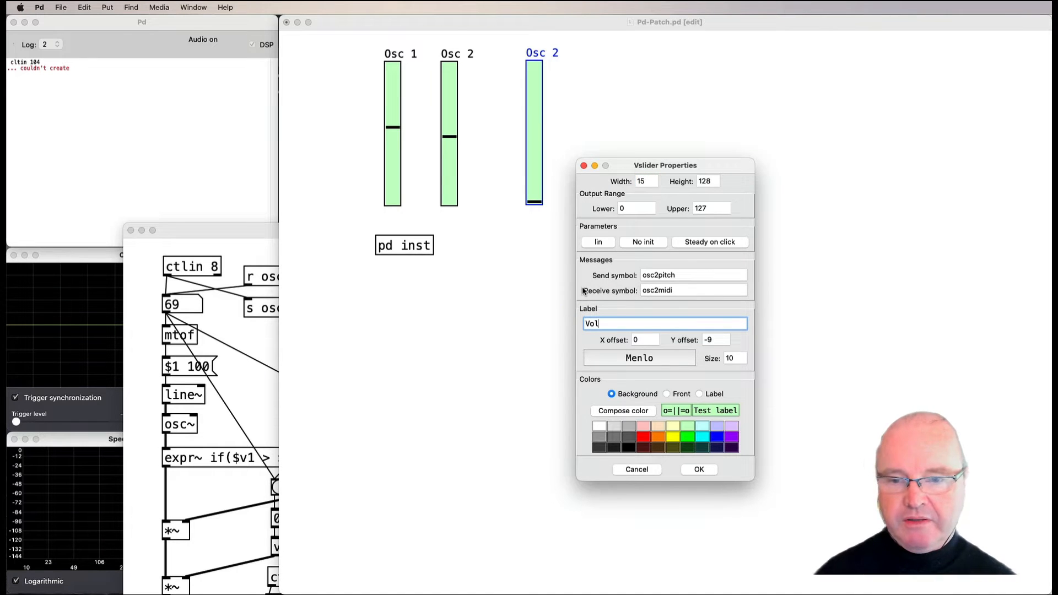
click(658, 427)
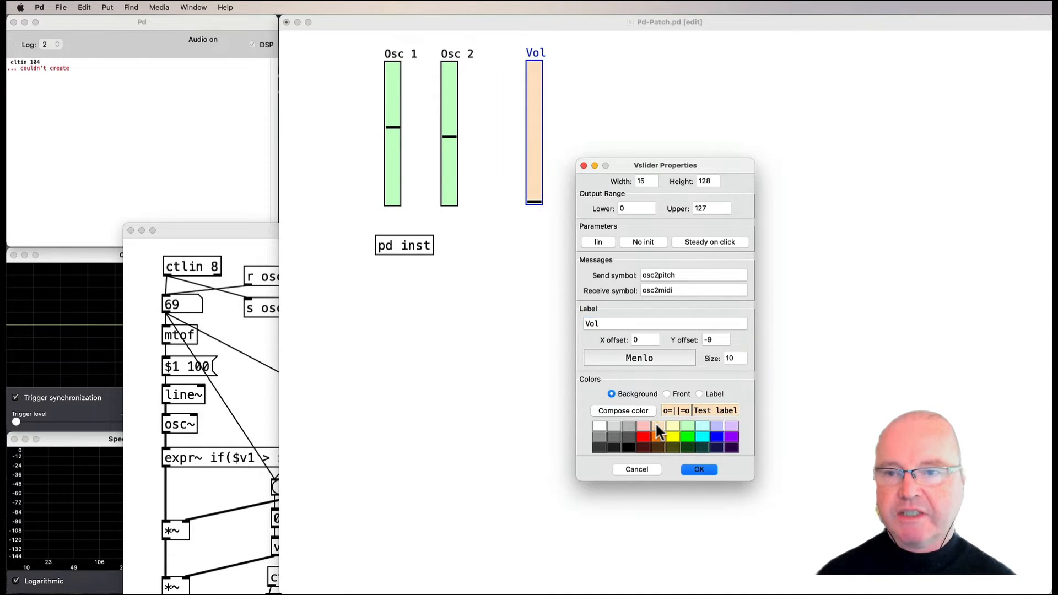
Step: Set the Vol slider's send symbol to volSend and its receive symbol to volRec
double_click(676, 276)
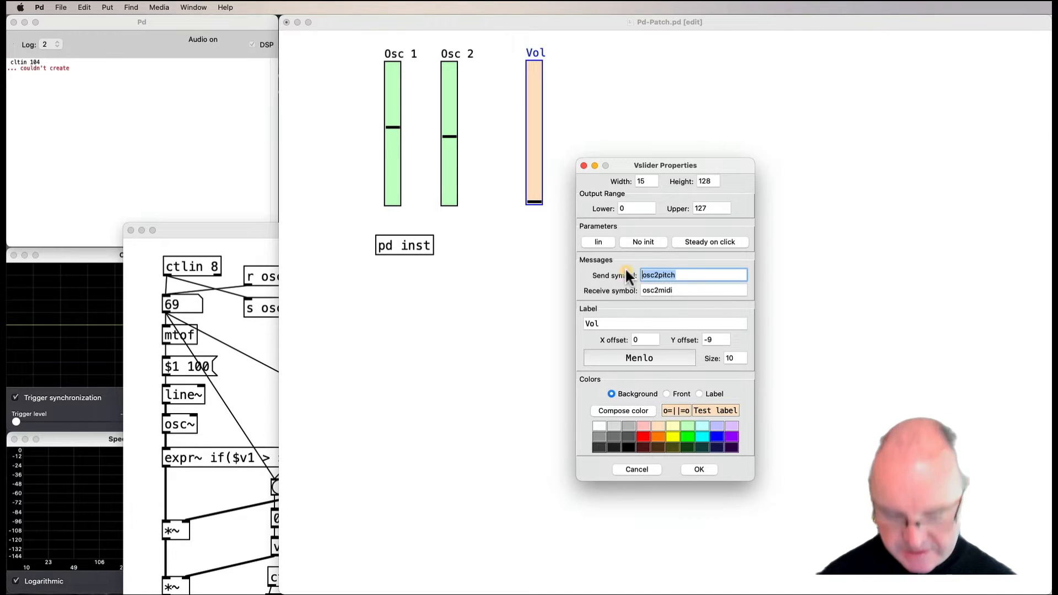
text(vol)
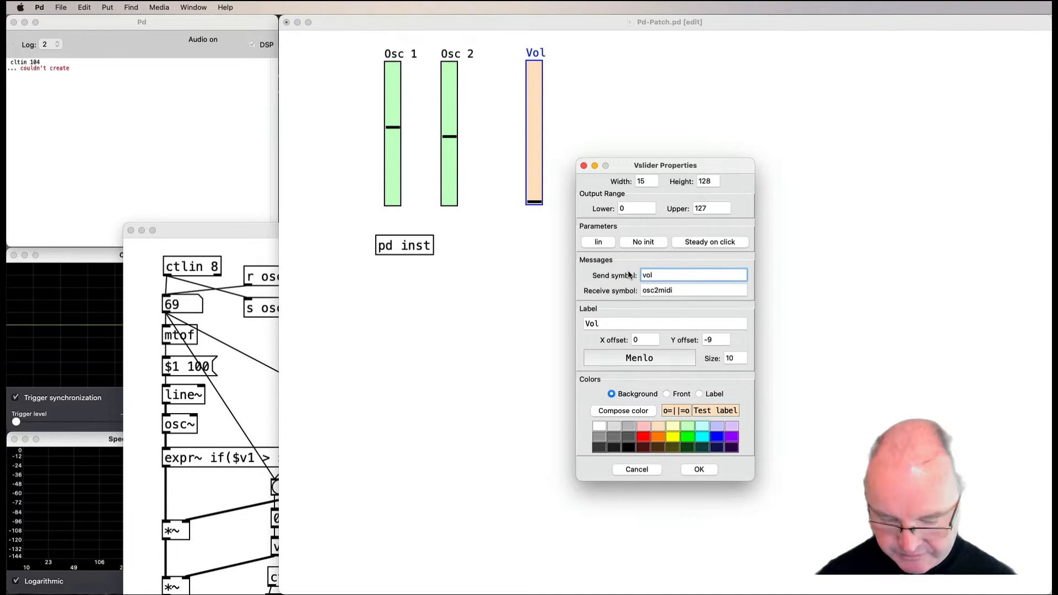
text(Send)
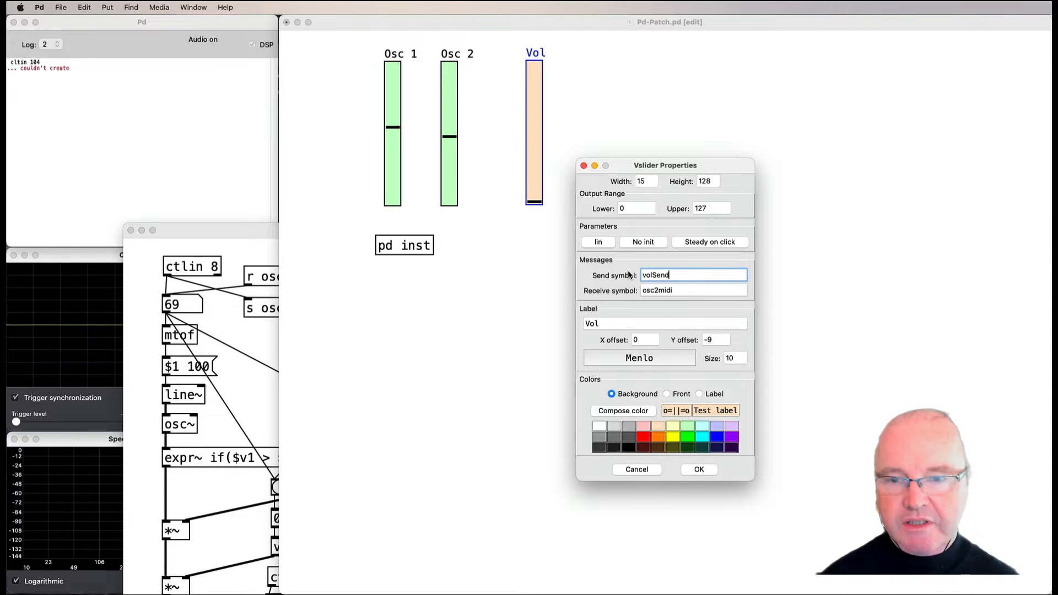
double_click(676, 287)
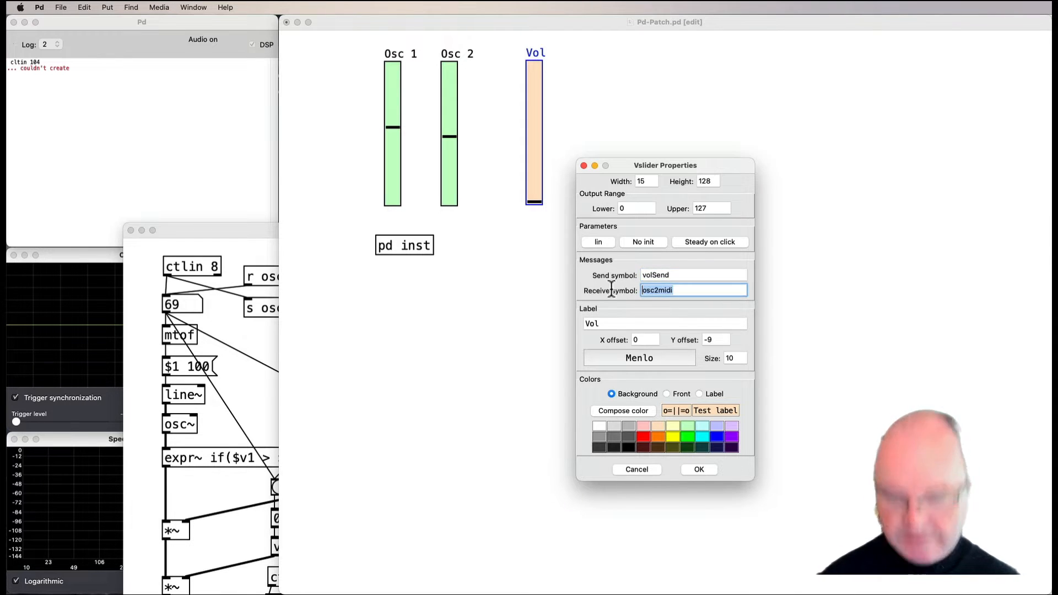
text(volRec)
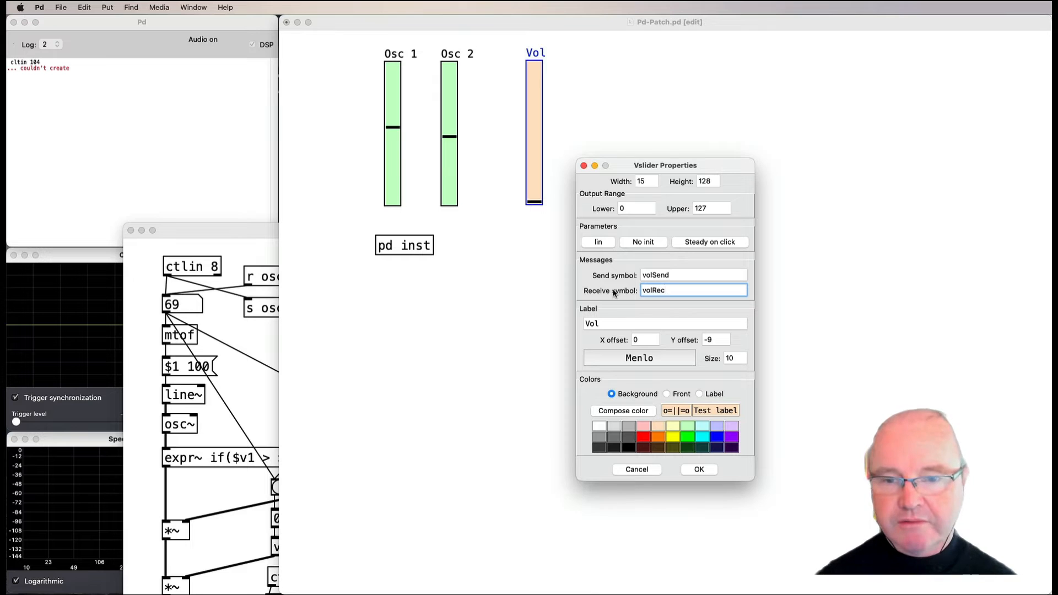
click(699, 470)
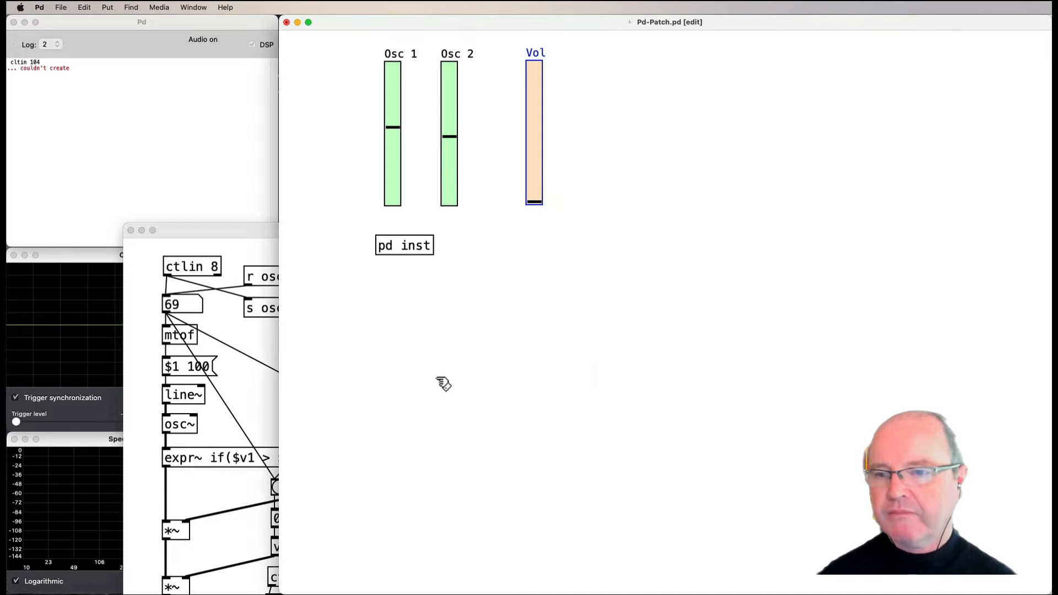
Step: In the inst subpatch, add an r volSend object beside ctlin 104 and connect it to the / 127 object below
click(263, 365)
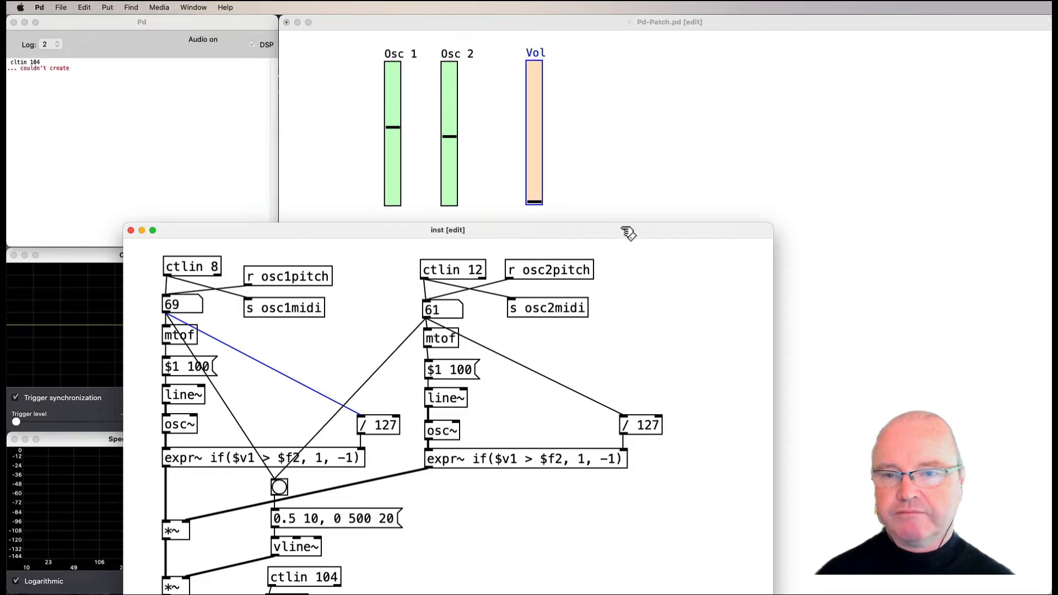
drag(630, 231, 732, 75)
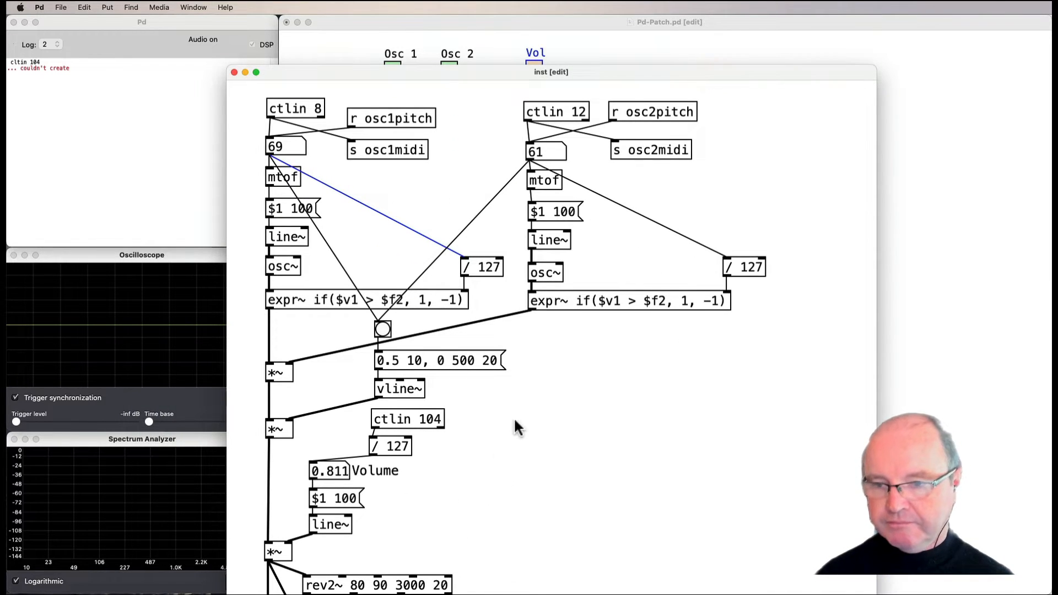
click(491, 449)
key(super+1)
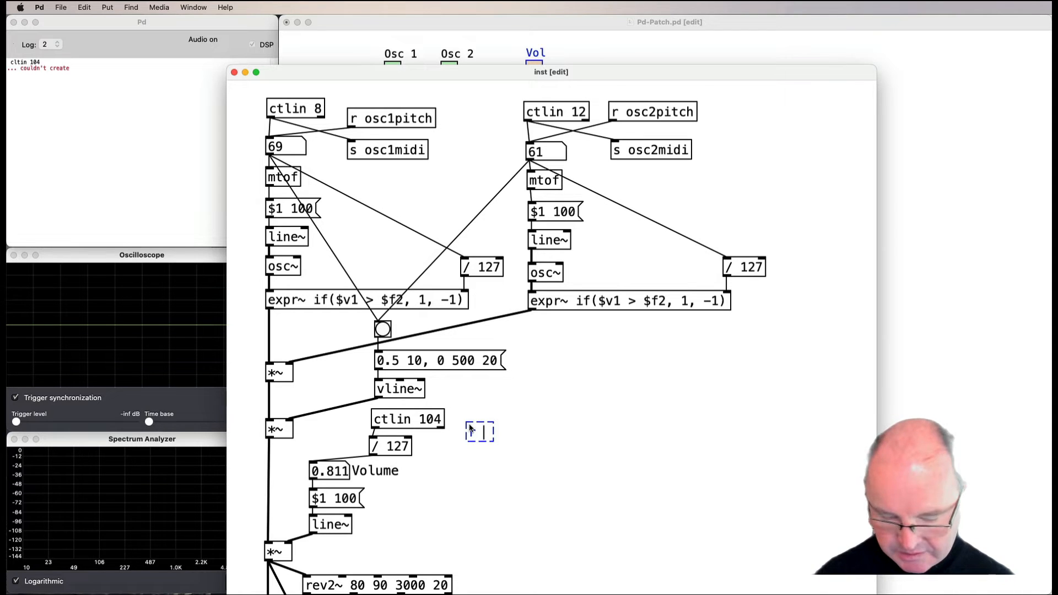
text(r volSend)
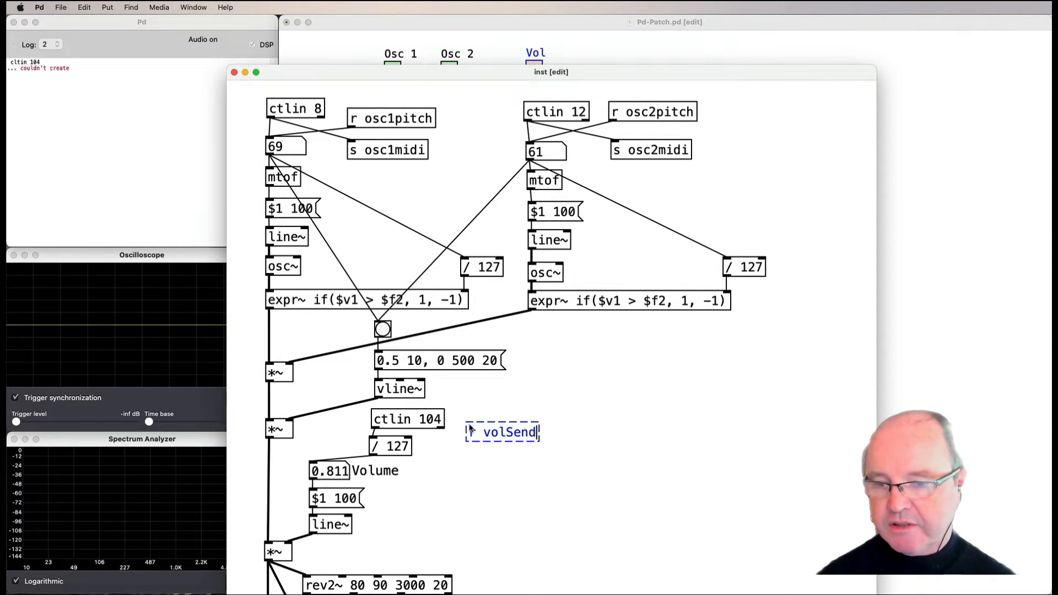
click(482, 490)
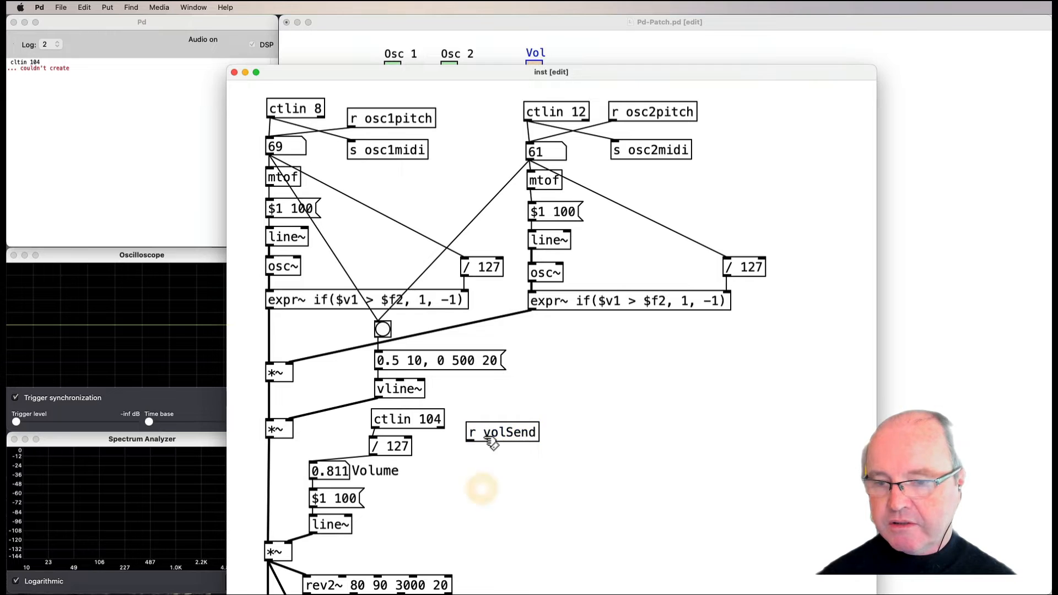
drag(470, 439, 373, 438)
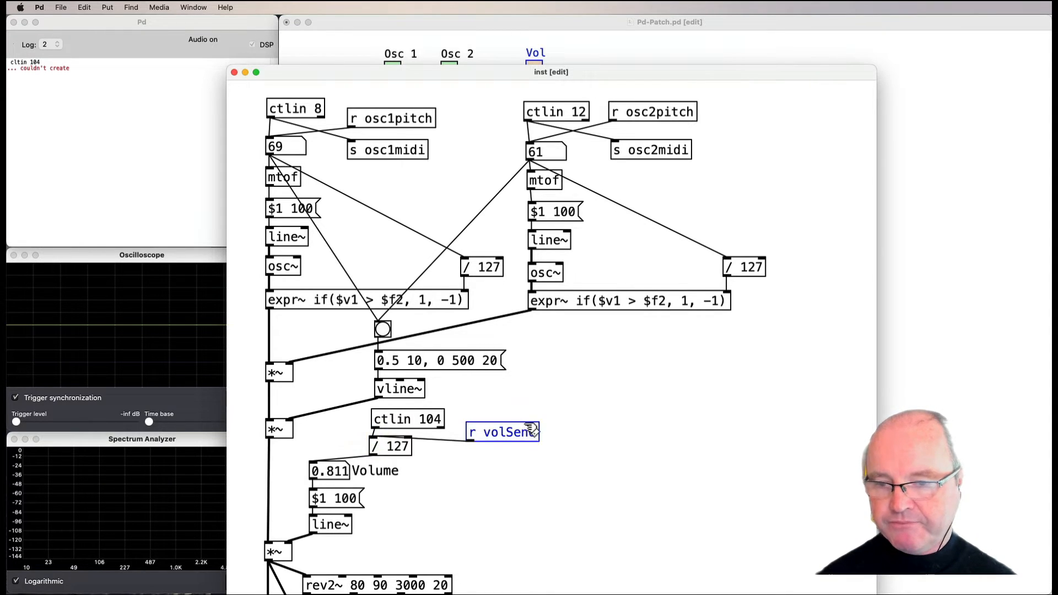
drag(530, 432, 530, 419)
click(518, 470)
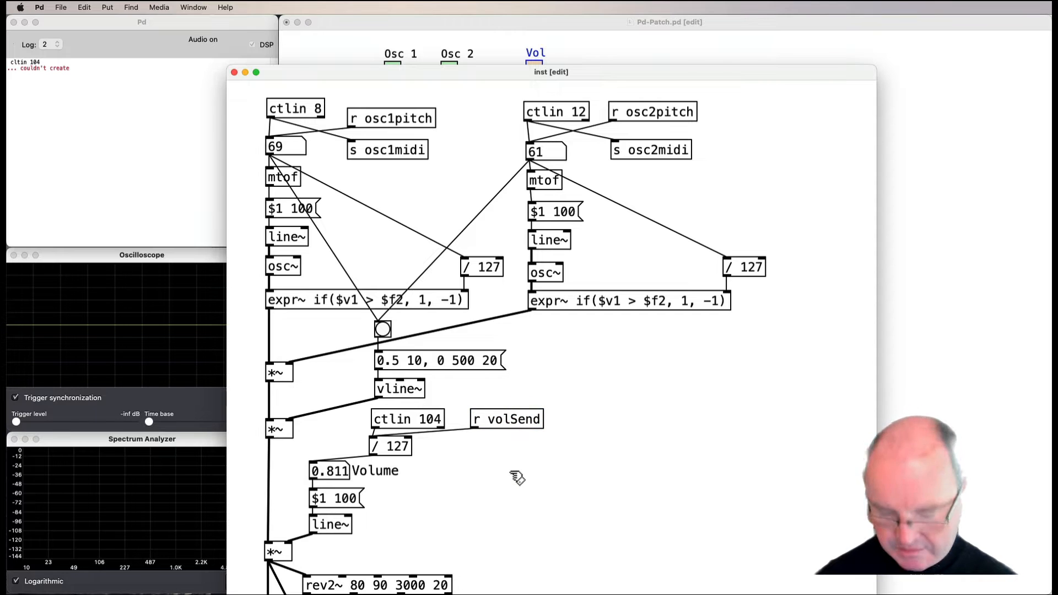
Step: Add an s volRec object below r volSend and connect the first outlet of ctlin 104 to it
key(super+1)
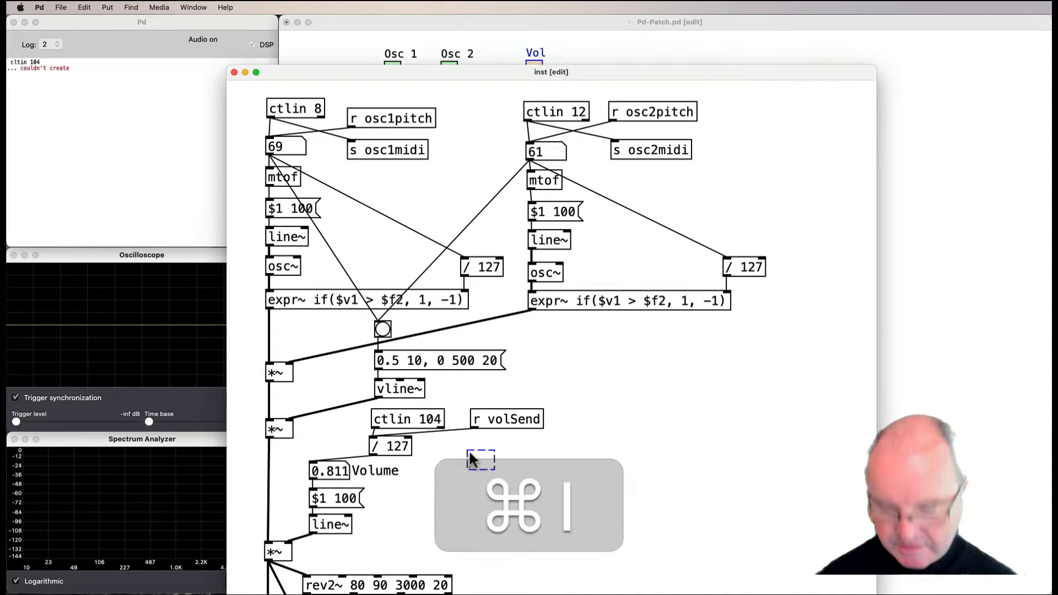
click(468, 449)
text(s volRec)
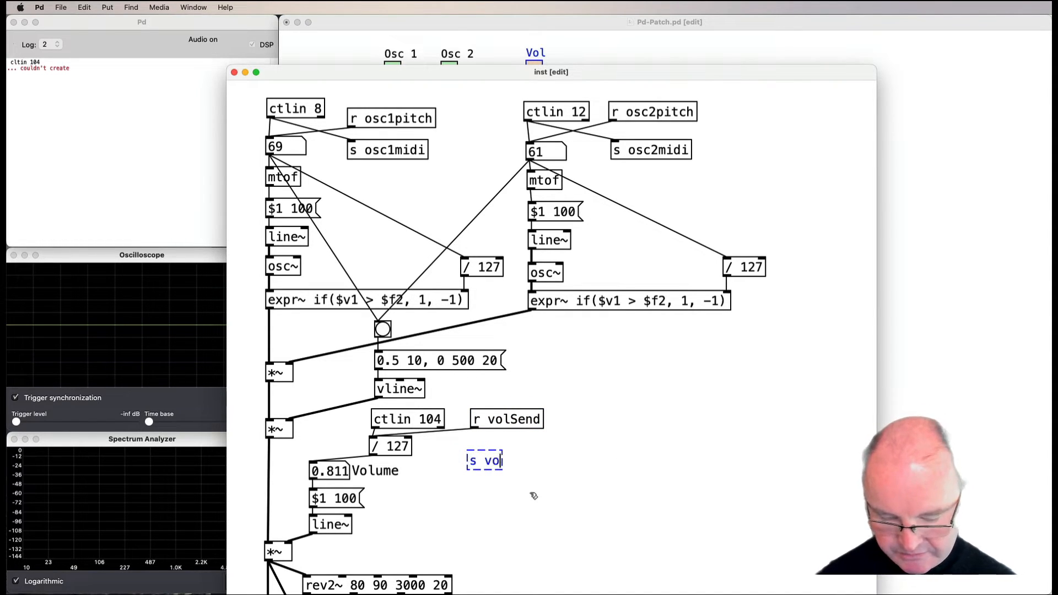
click(500, 519)
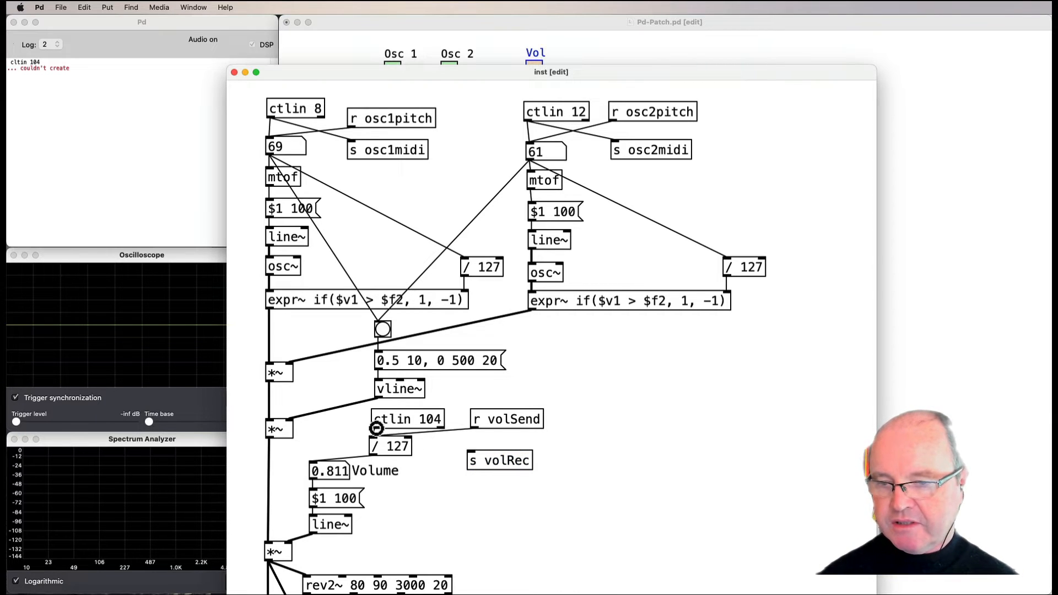
drag(373, 428, 471, 455)
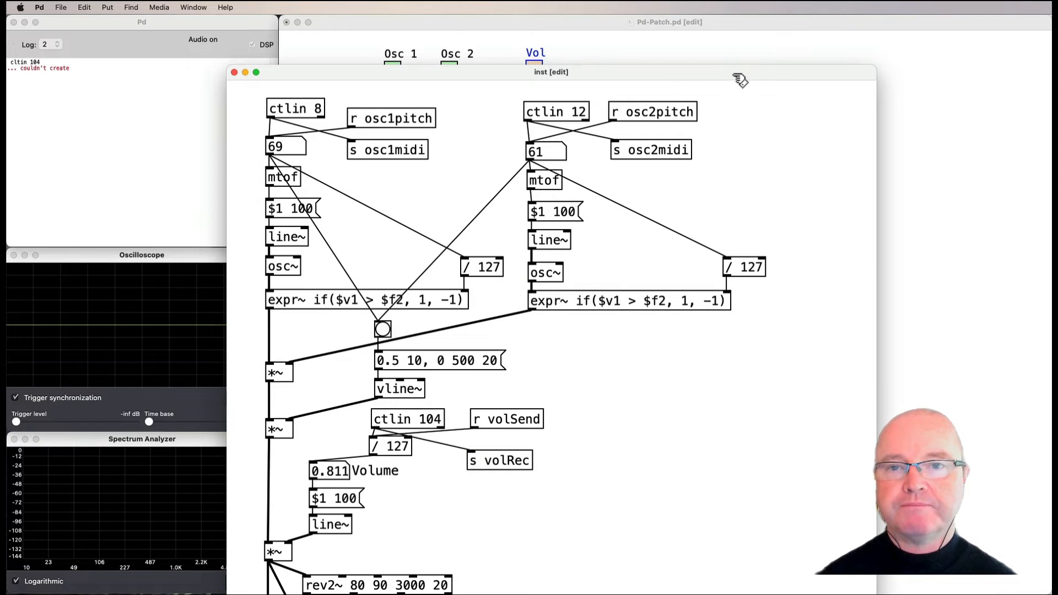
Step: Uncover the main patch's sliders and move the Vol slider to about its midpoint to test it
drag(739, 78, 716, 237)
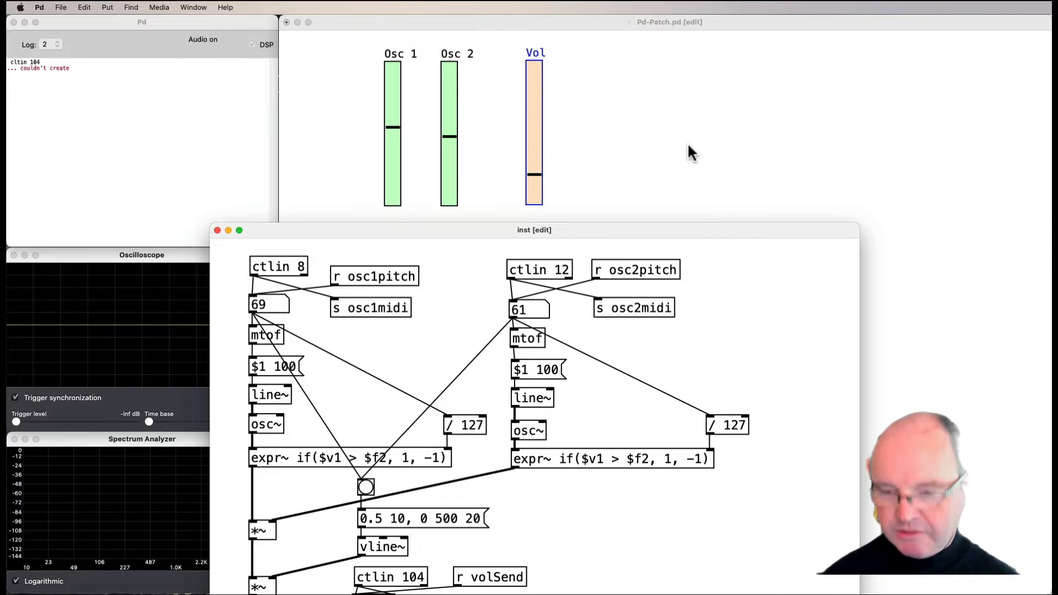
super+click(599, 83)
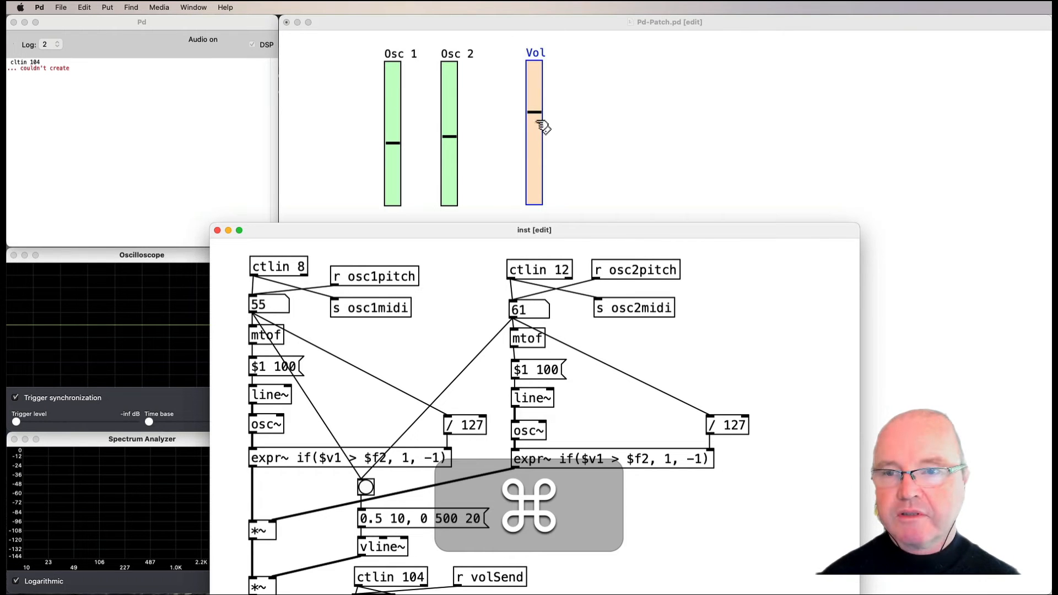
mouse_move(542, 126)
mouse_down()
mouse_move(531, 197)
mouse_move(535, 131)
mouse_up()
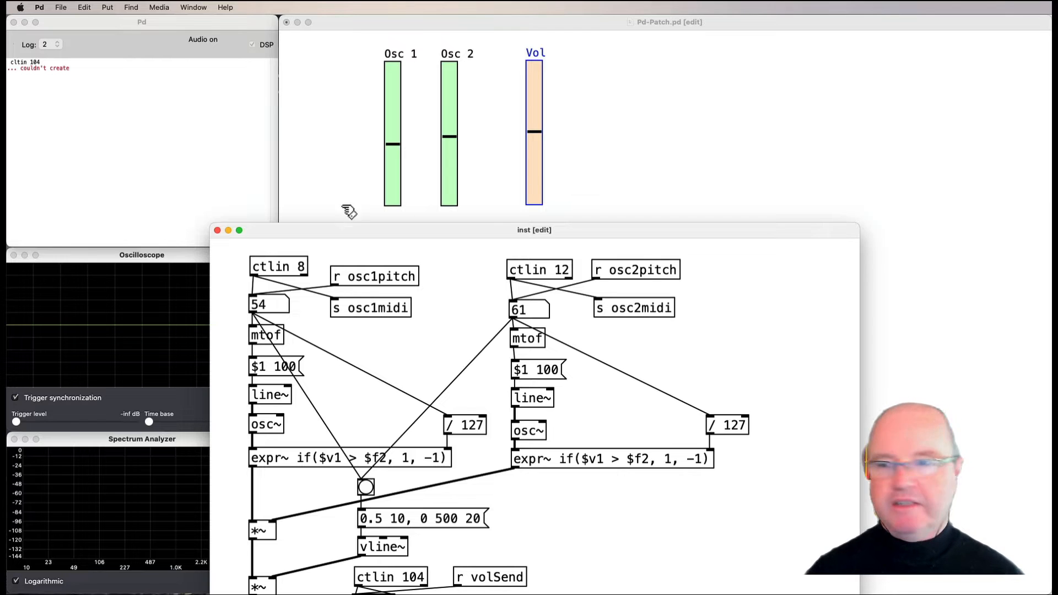
Step: Move the inst window clear of the pd inst object and close the subpatch window
drag(363, 231, 375, 291)
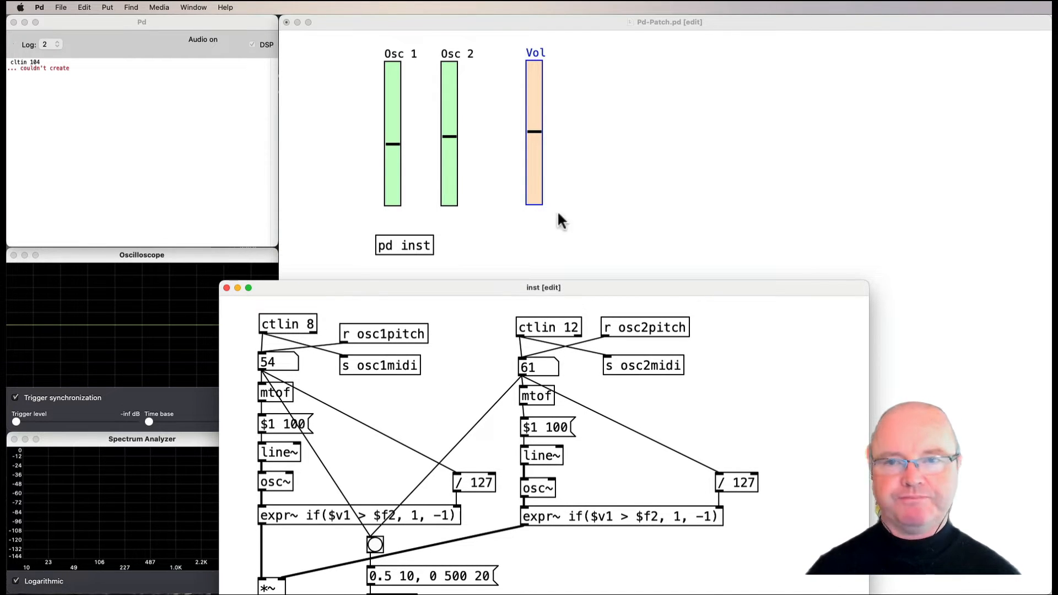
click(676, 214)
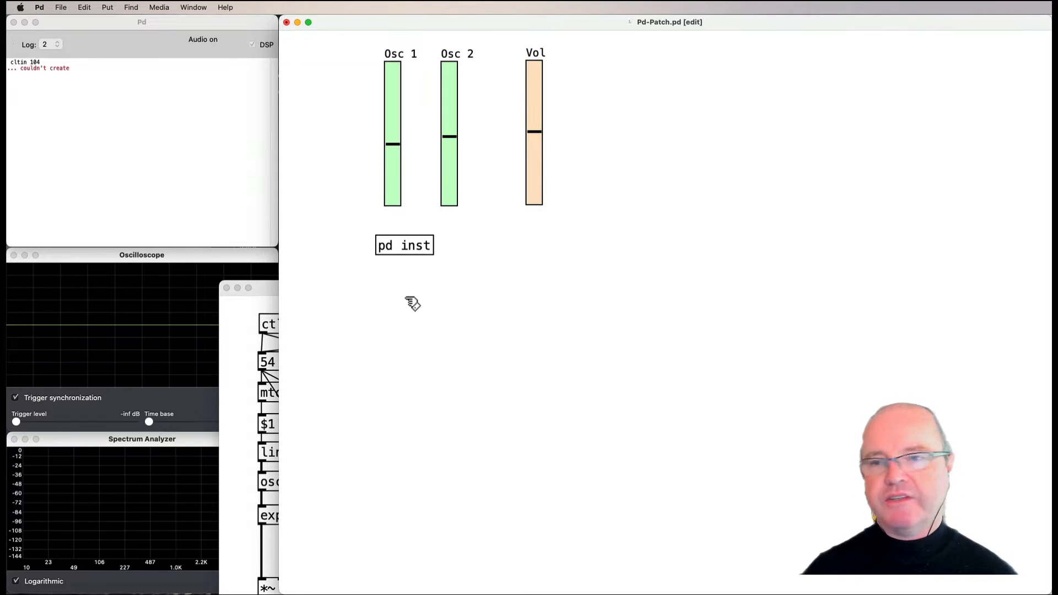
click(261, 287)
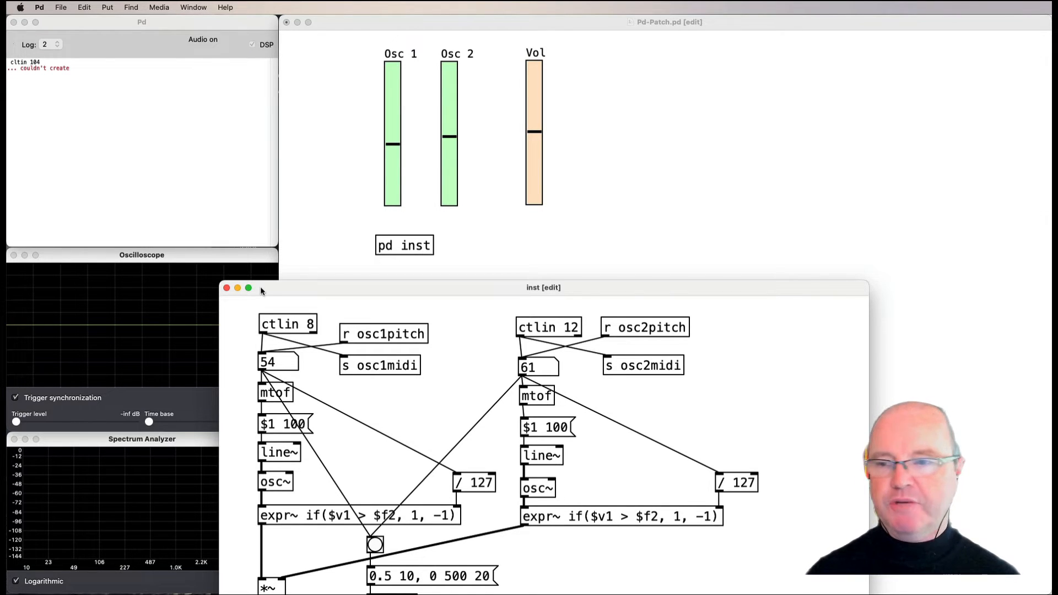
click(226, 288)
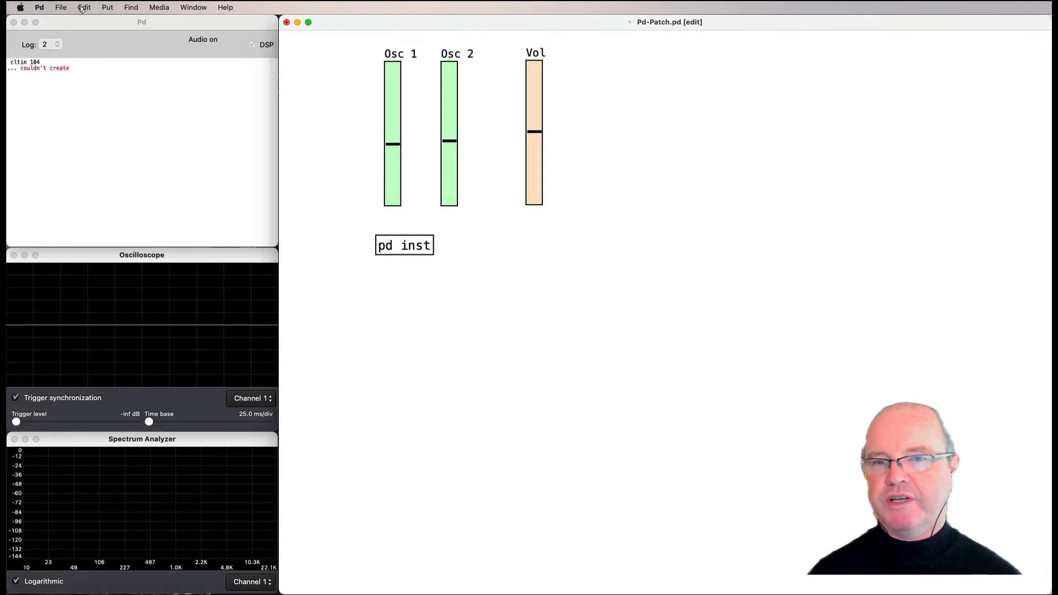
Step: Add a VU meter to the main patch and place it to the right of the Vol slider
click(62, 6)
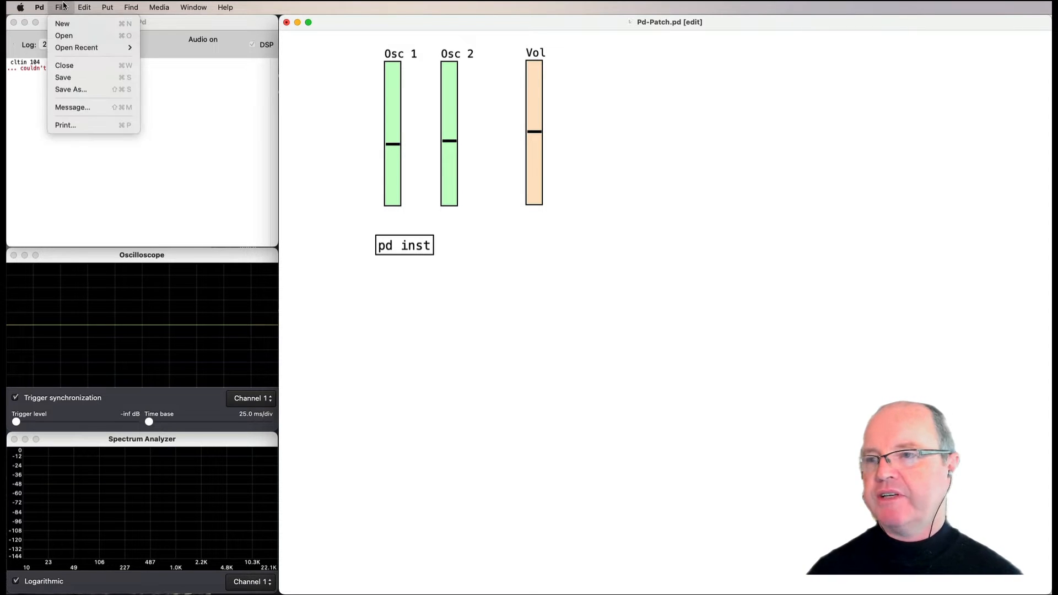
mouse_move(107, 7)
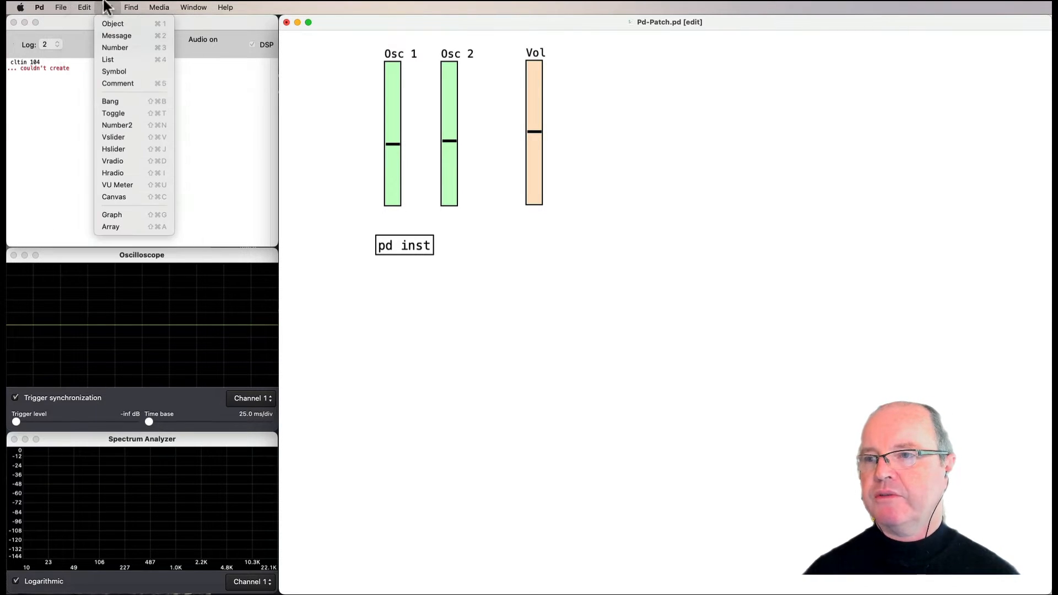
click(118, 183)
drag(618, 67, 600, 76)
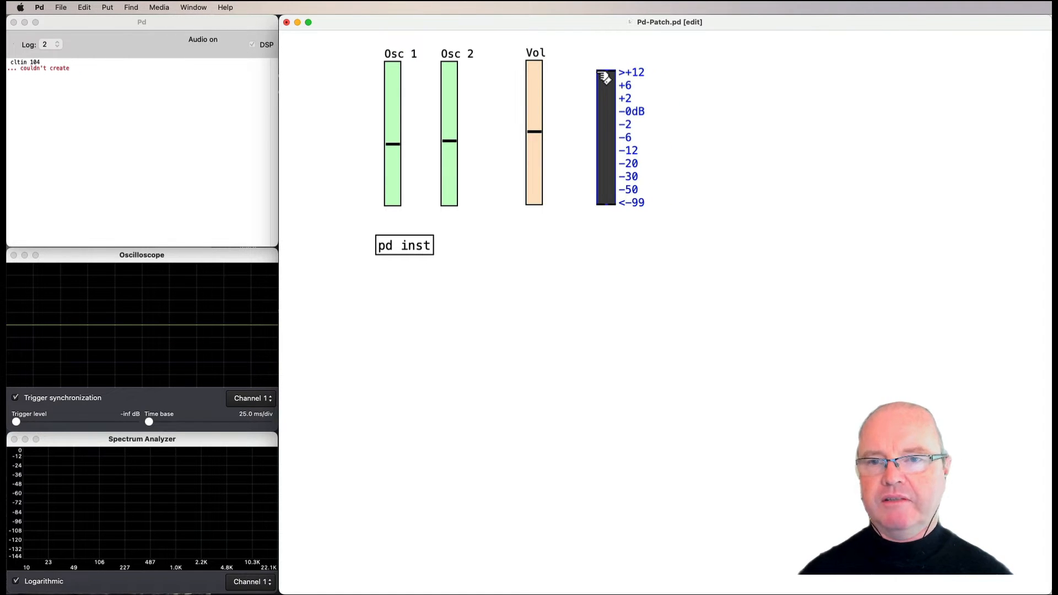
click(707, 163)
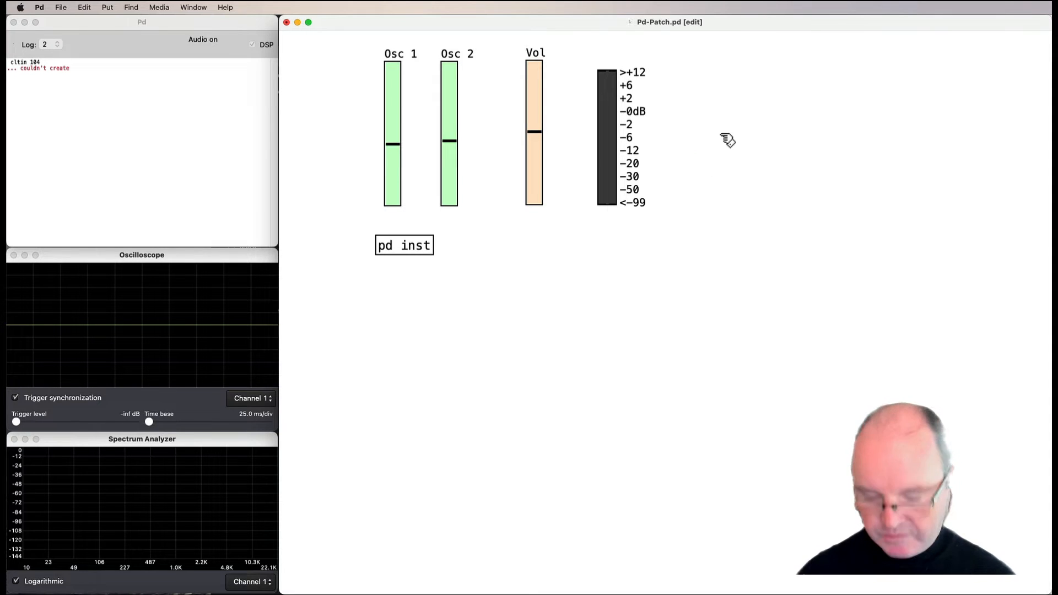
Step: Set the VU meter's receive symbol to audioLevel
key(super)
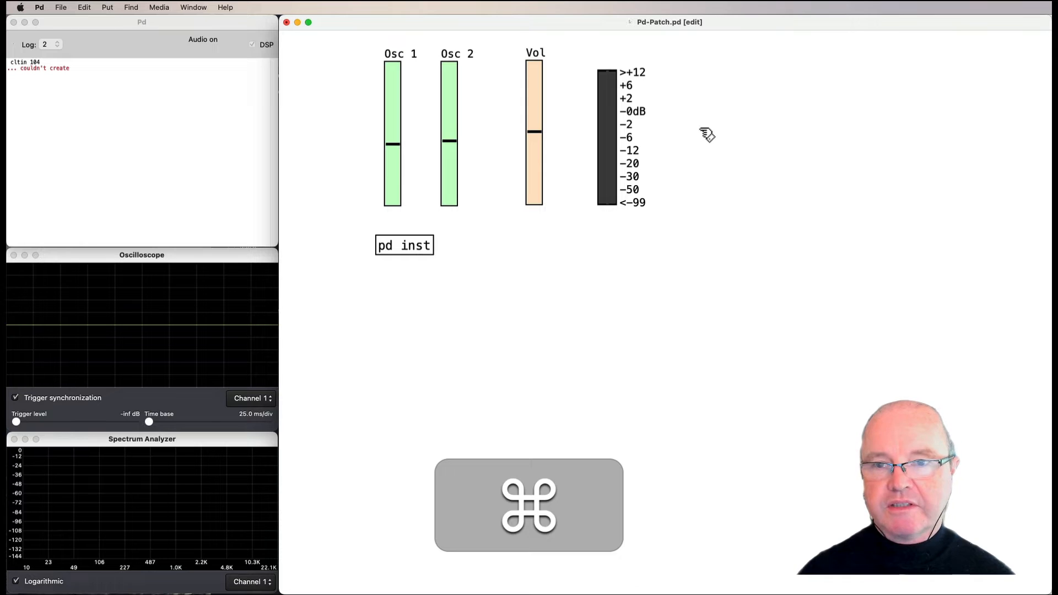
right_click(623, 146)
click(634, 149)
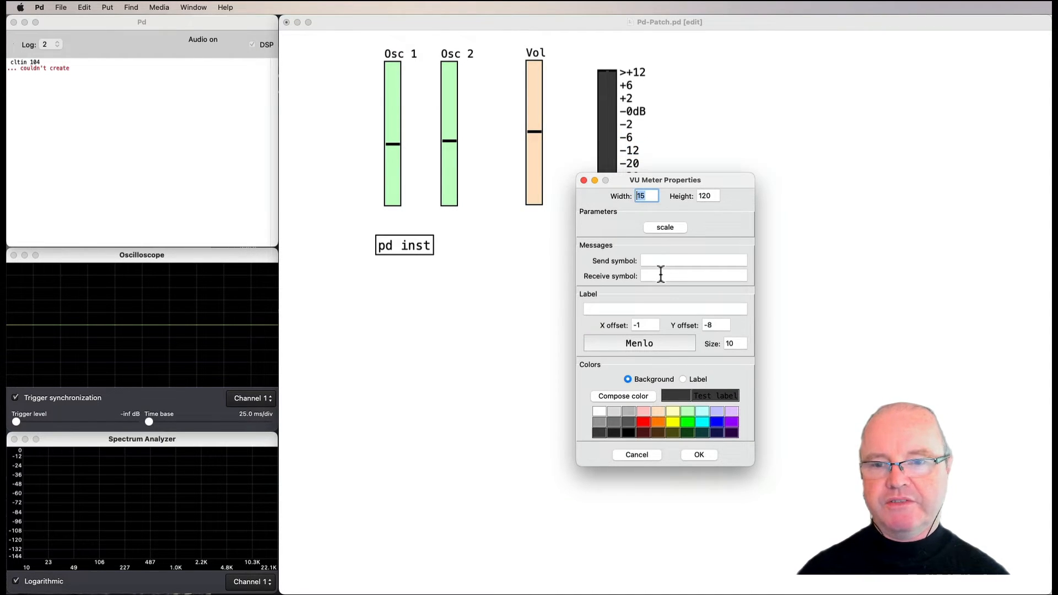
click(661, 275)
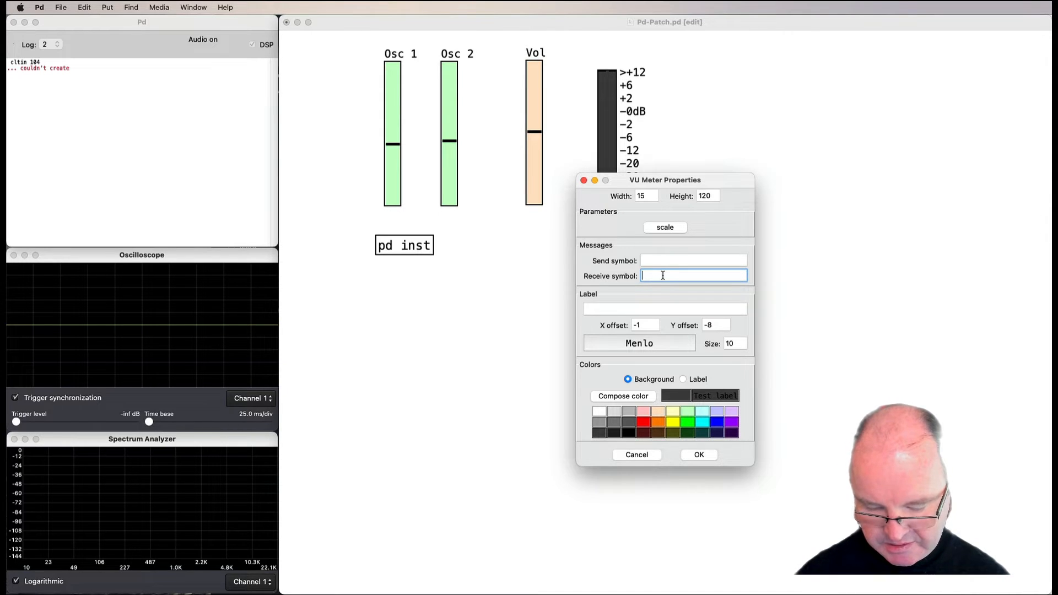
text(audioLevel)
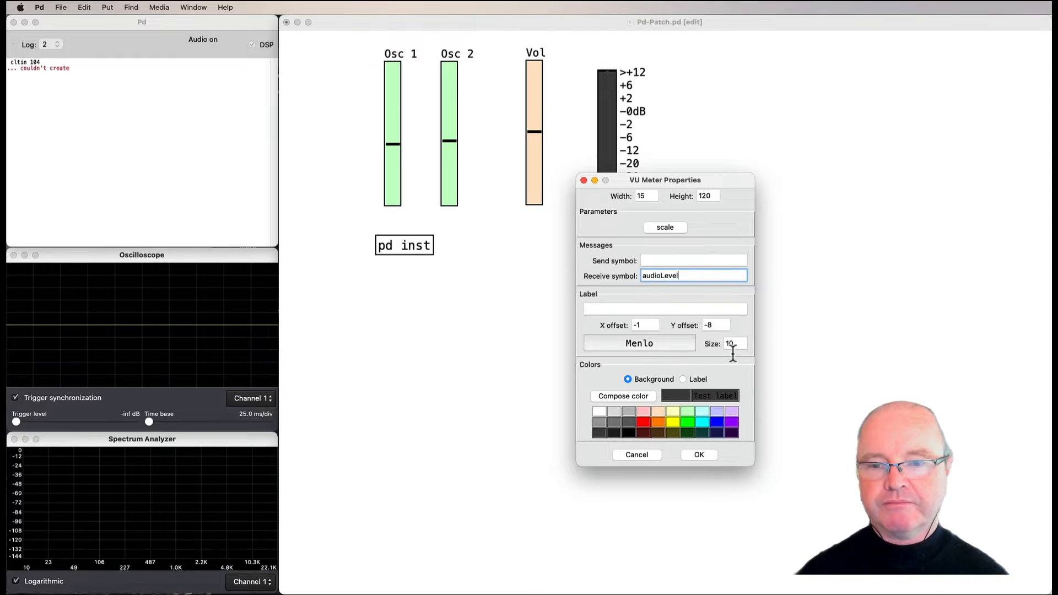
click(699, 455)
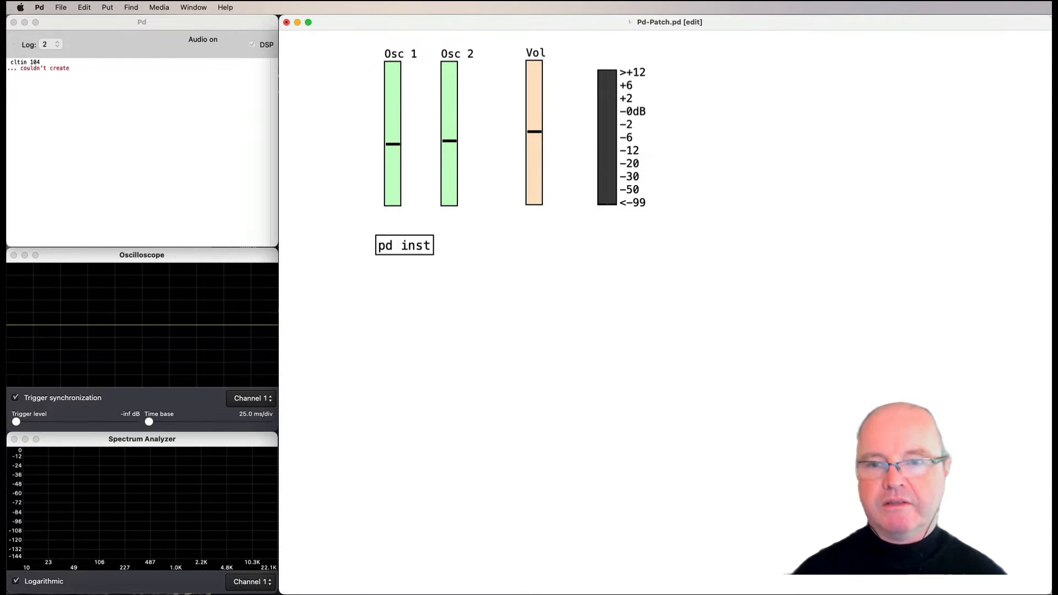
Step: Reopen the inst subpatch and add an env~ object in the free space to the right of the line~ and rev2~ objects
super+click(420, 246)
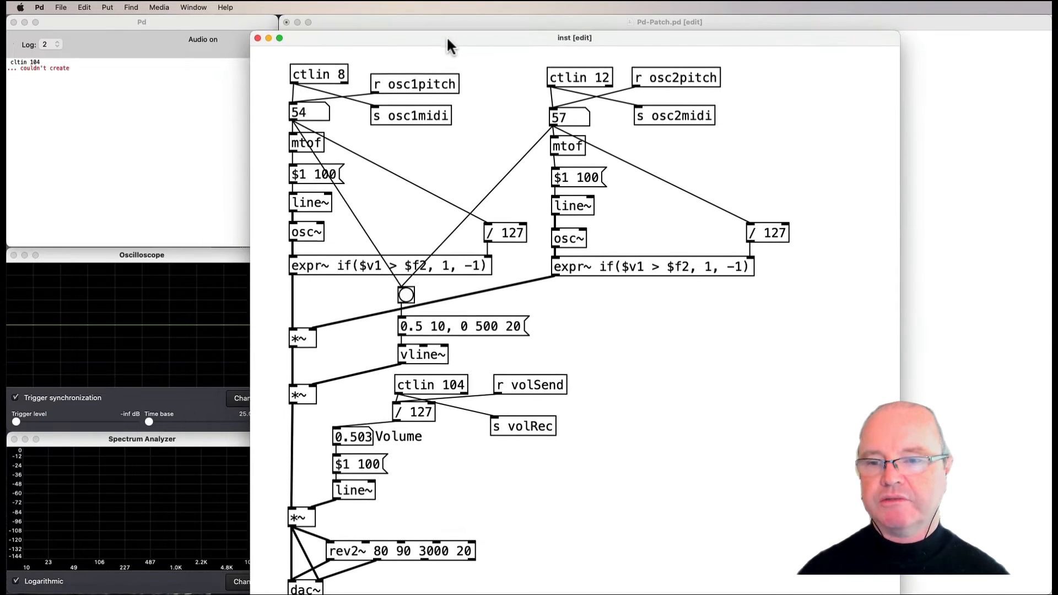
drag(448, 39, 448, 26)
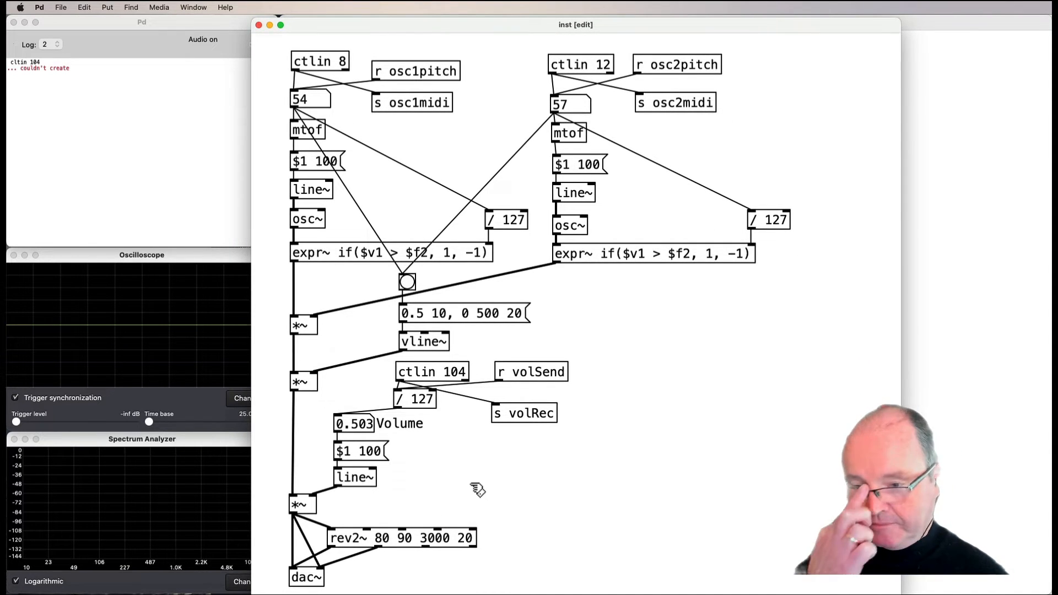
key(super)
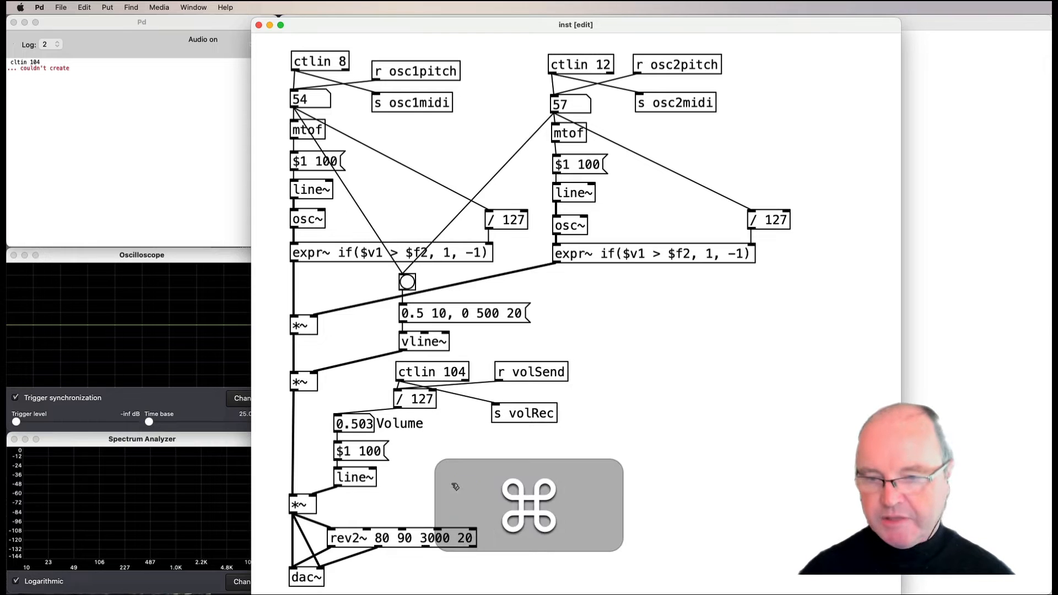
key(super+1)
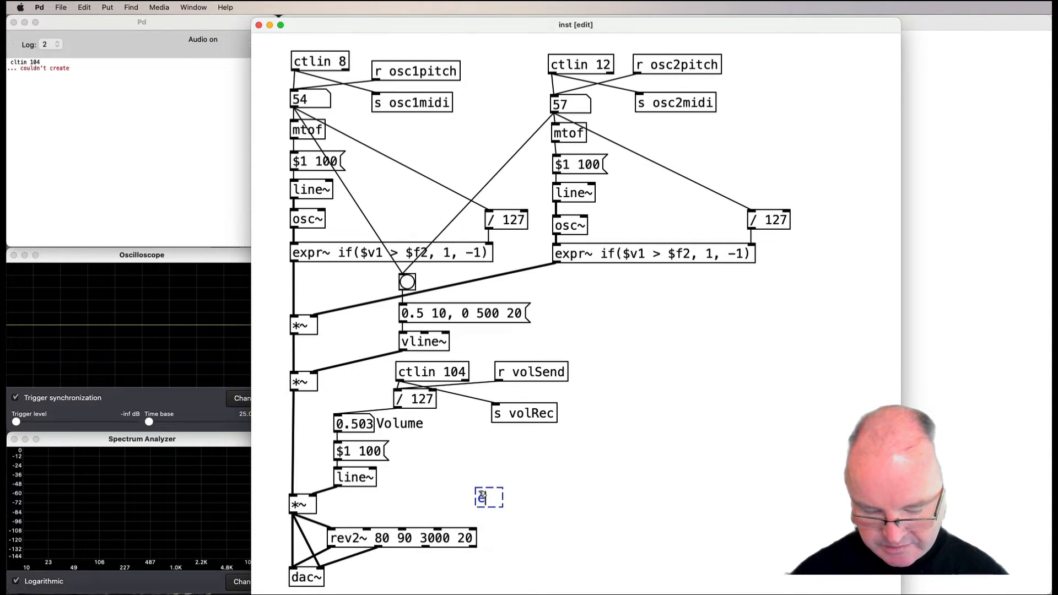
text(env~)
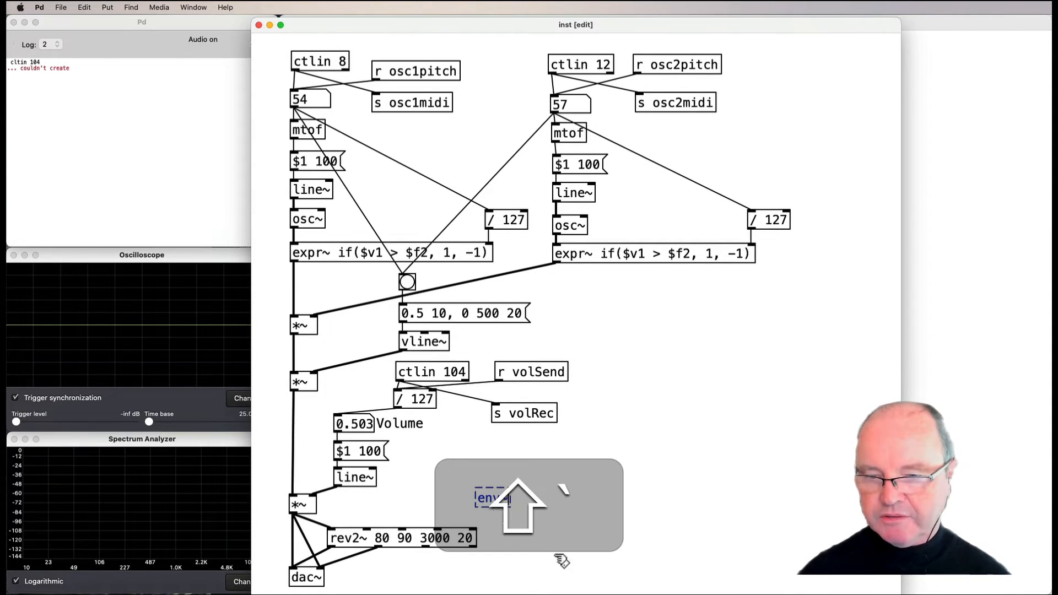
click(543, 539)
drag(515, 501, 570, 511)
Step: Add a - 94 object below env~ and connect the env~ outlet to its left inlet
key(super+1)
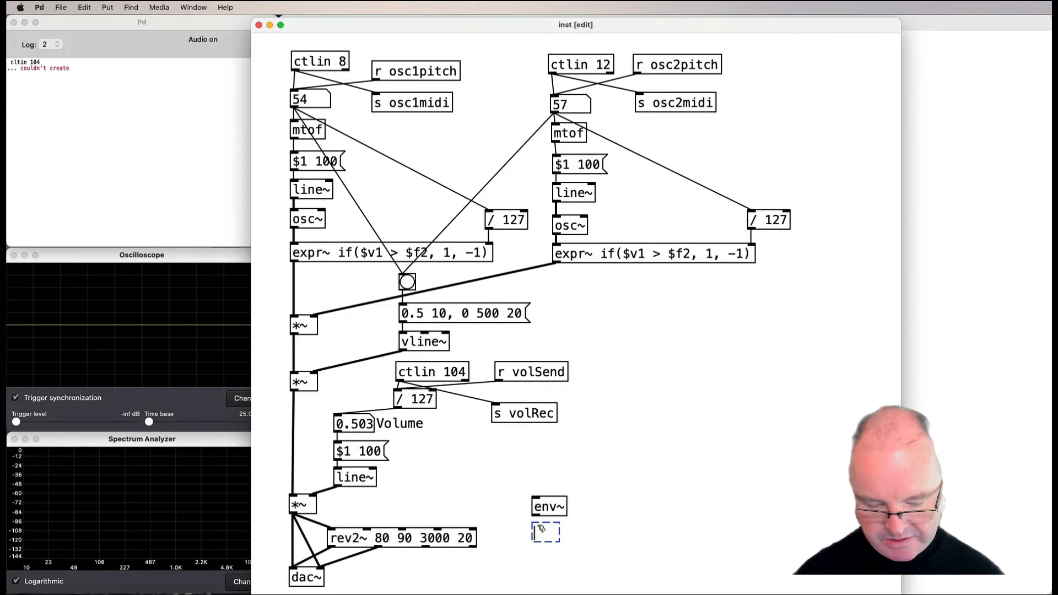
key(super+3)
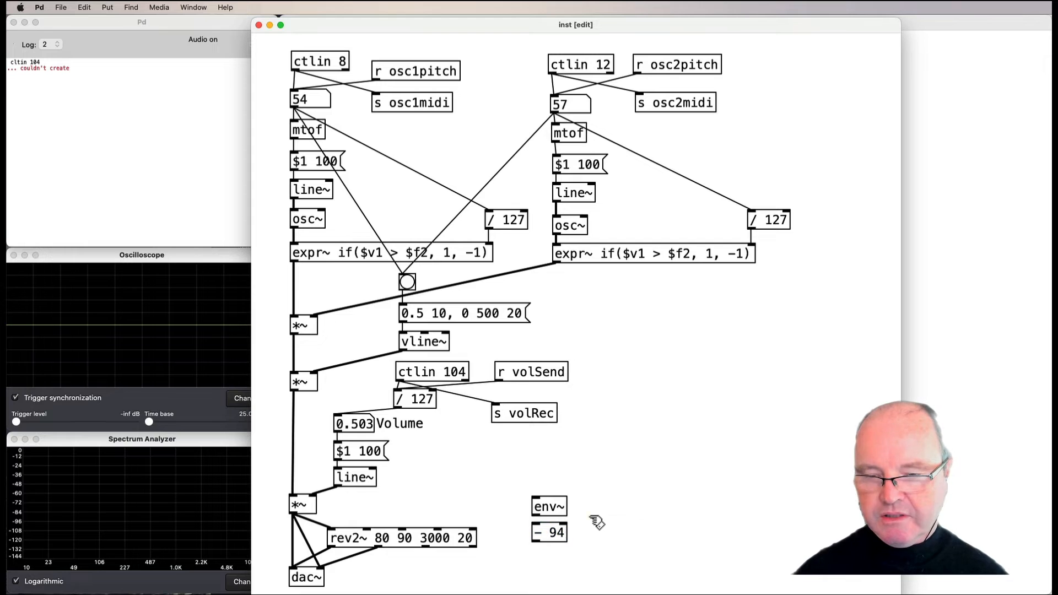
drag(533, 514, 533, 525)
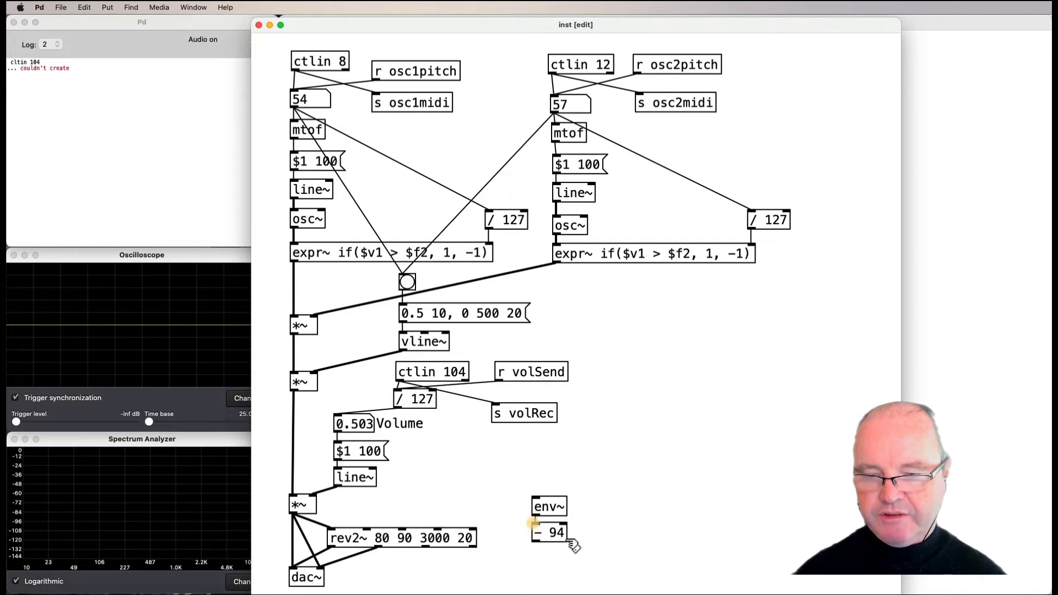
Step: Add an s audioLevel object below the - 94 object and connect the - 94 outlet to its inlet
key(super+1)
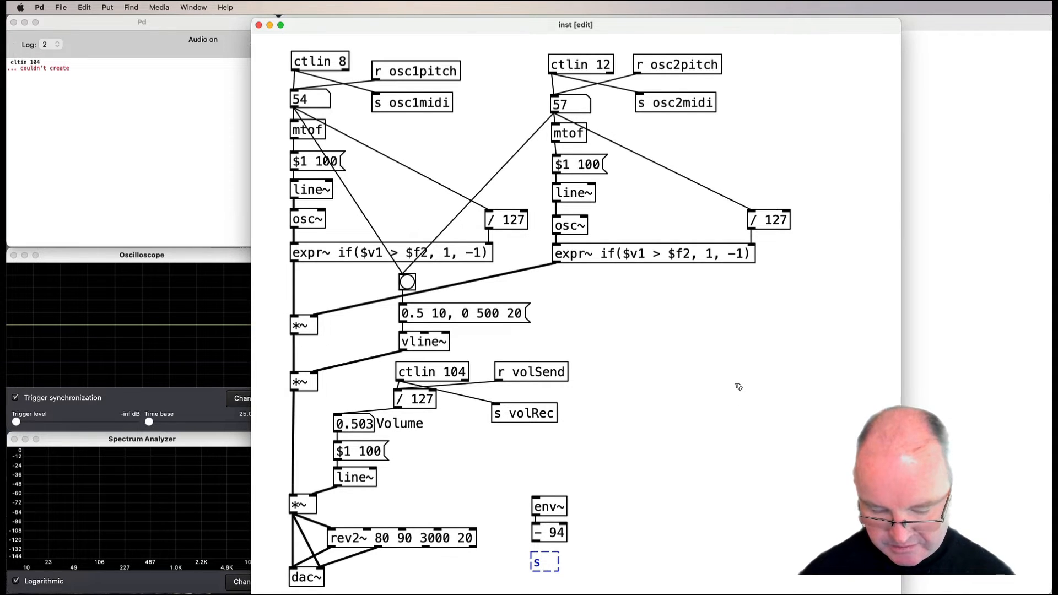
text(audioLevel)
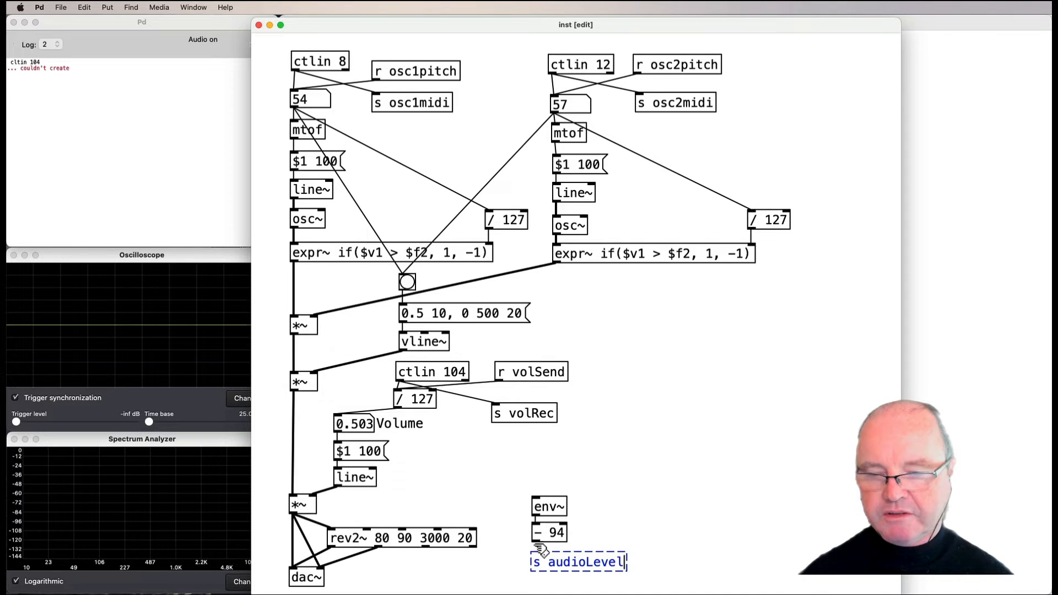
click(576, 543)
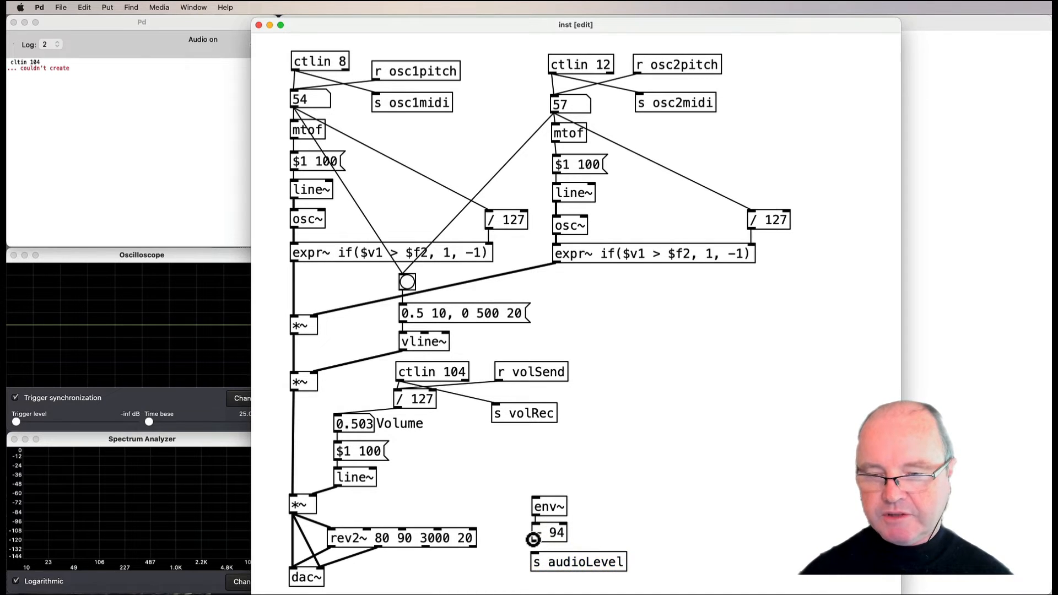
Step: Check the VU meter's receive symbol in its properties in the main patch, leaving the settings as they are
click(985, 361)
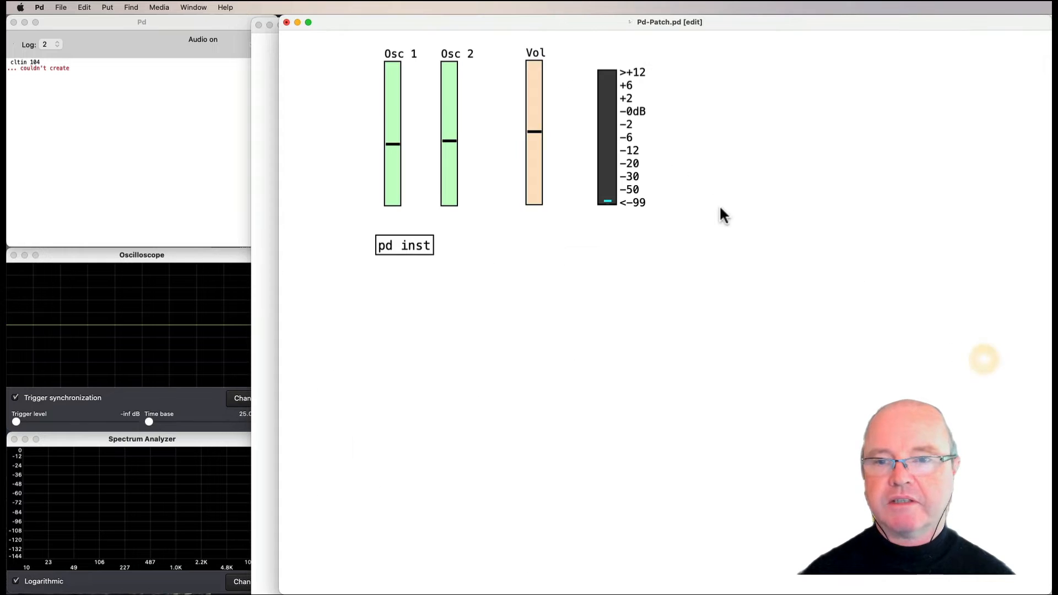
right_click(610, 177)
click(617, 181)
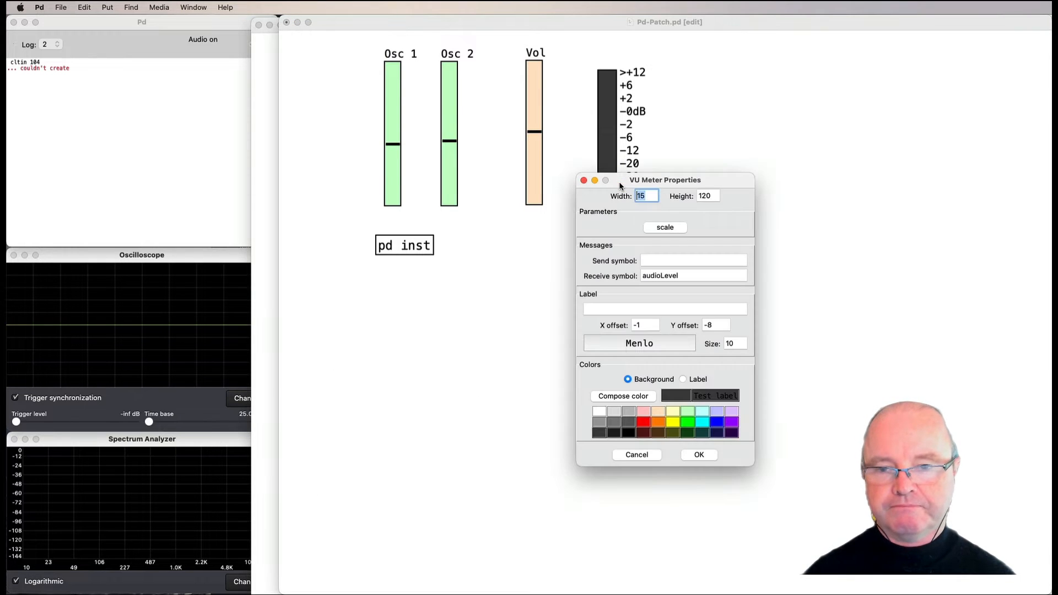
click(639, 455)
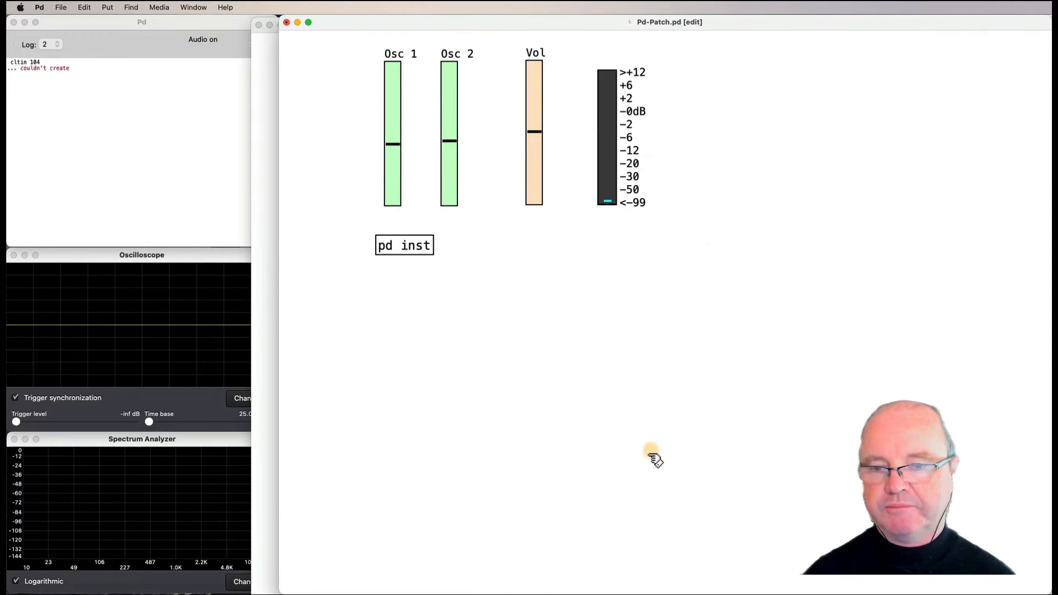
Step: Return to the inst subpatch and connect the outlet of the lowest *~ object to the env~ inlet
click(260, 303)
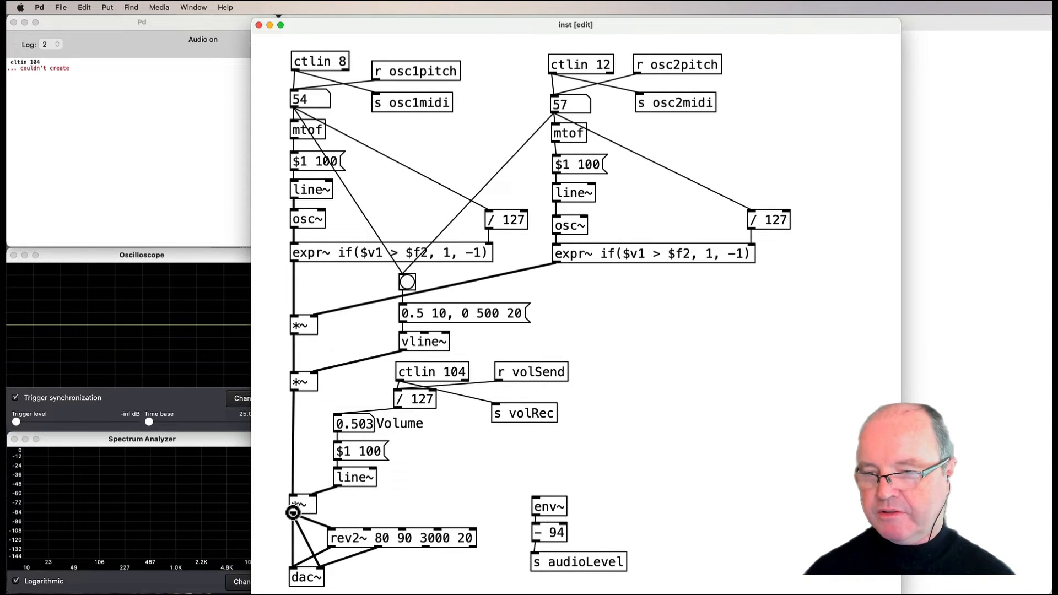
drag(293, 513, 536, 497)
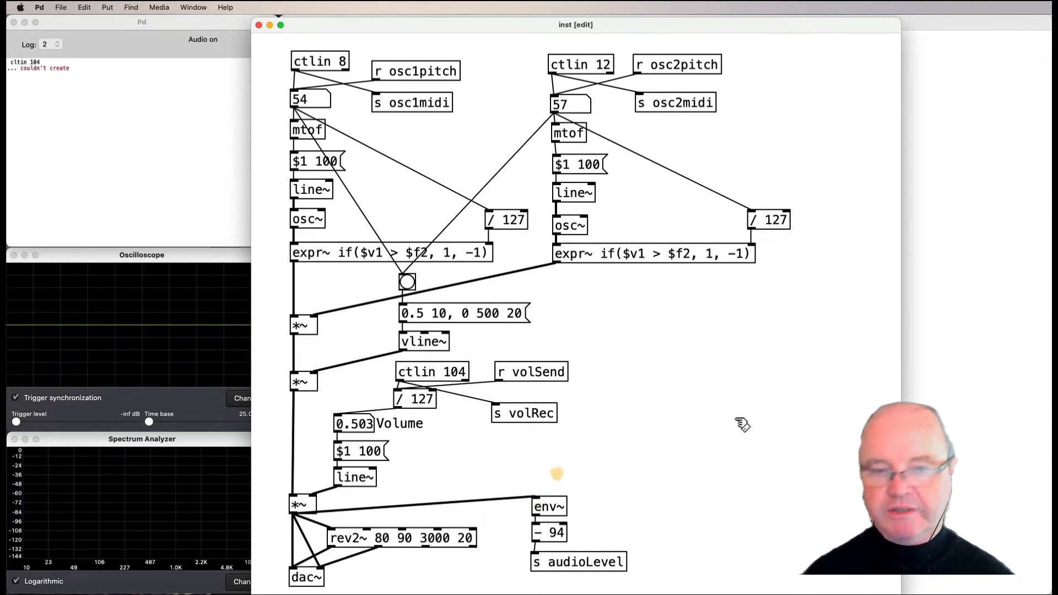
Step: In the main patch, move the Osc 1, Osc 2 and Vol sliders and the VU meter closer together near the canvas's upper-left corner
click(907, 346)
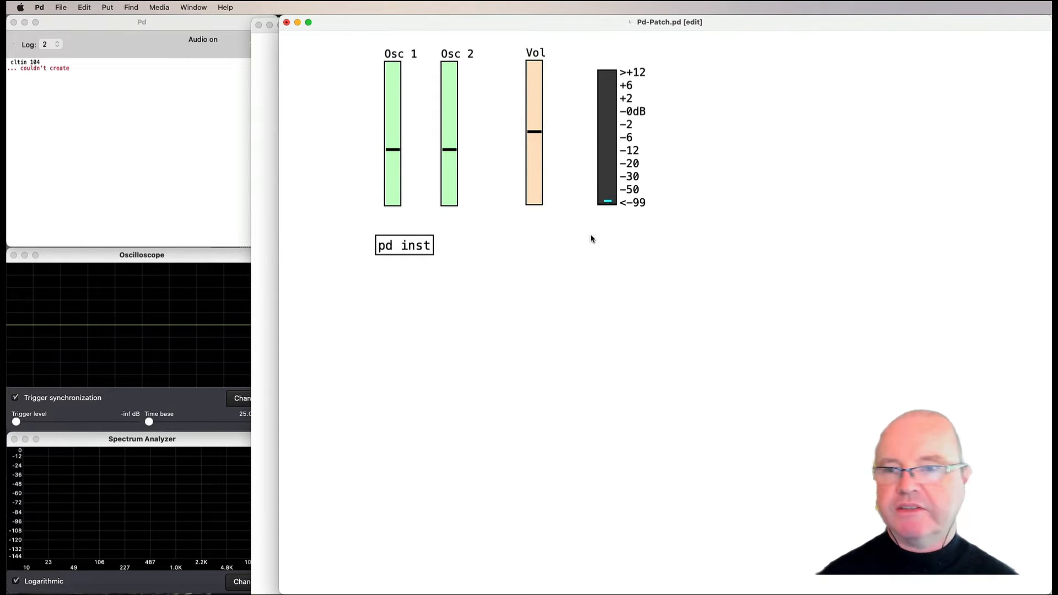
drag(390, 97, 331, 86)
drag(440, 112, 384, 103)
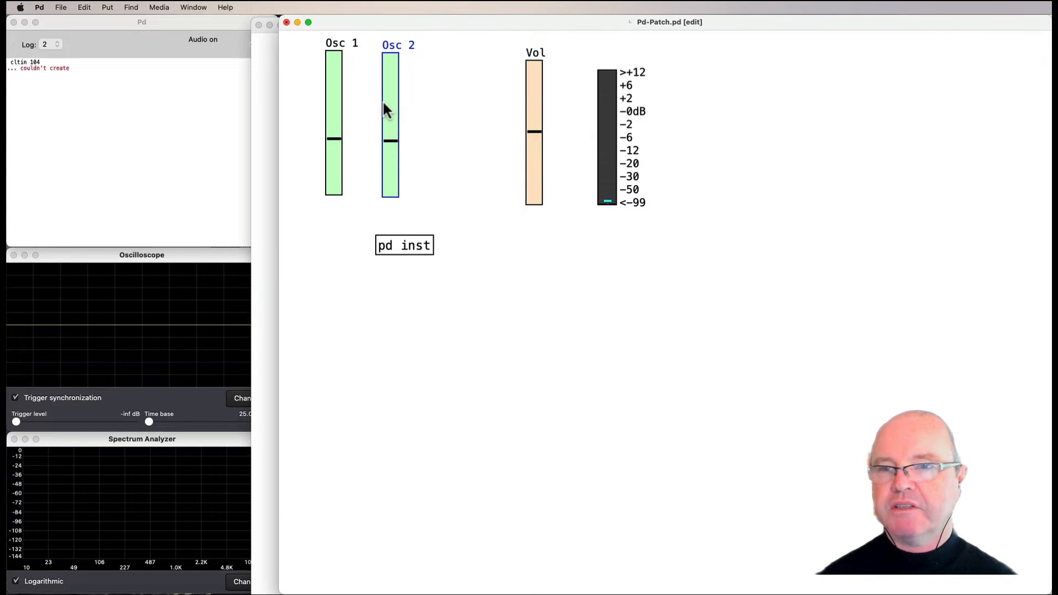
drag(537, 113, 447, 104)
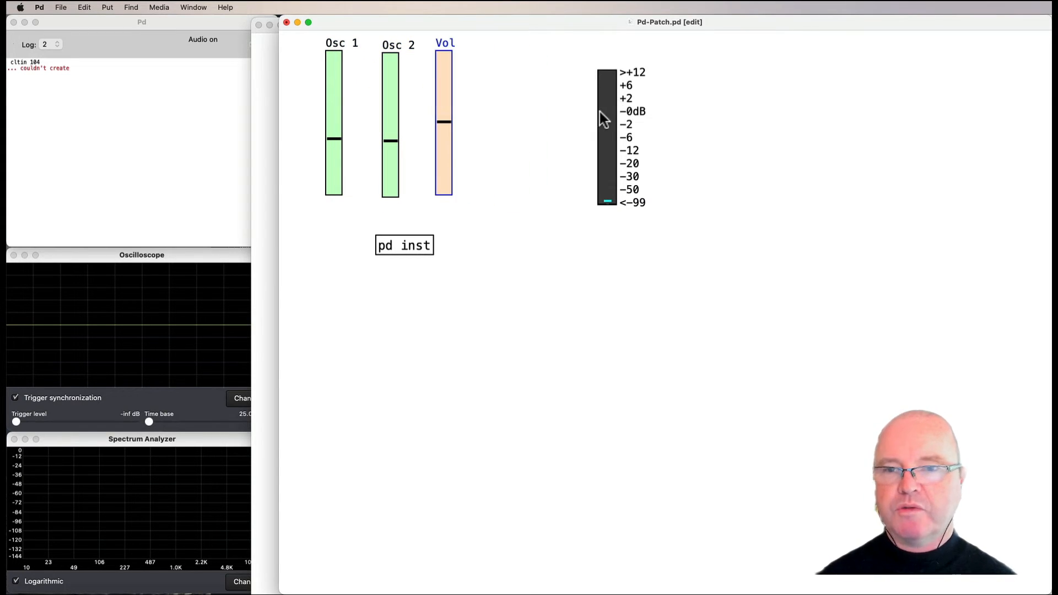
drag(600, 111, 465, 99)
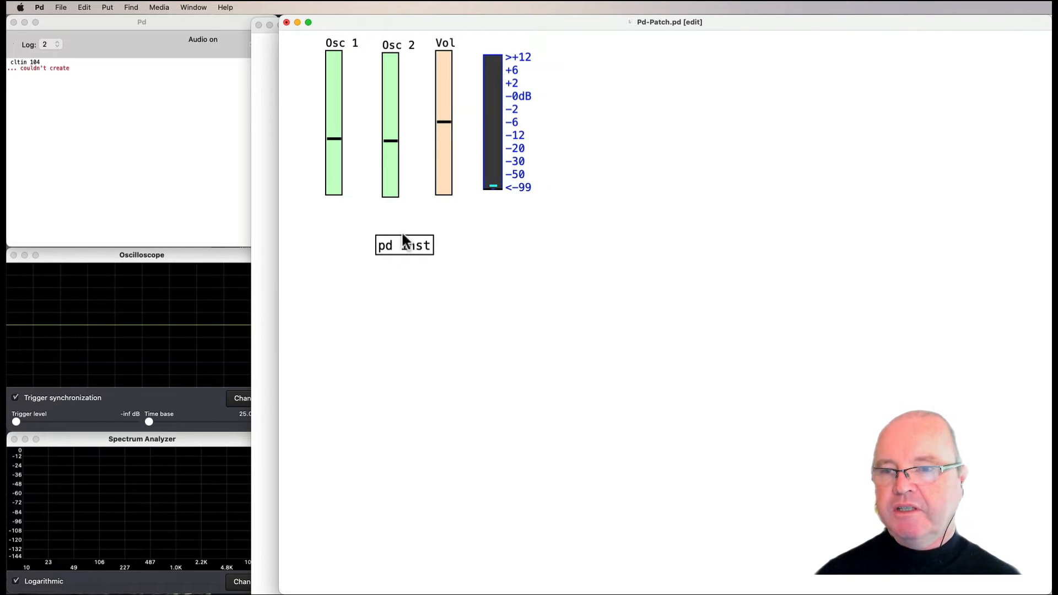
Step: Move the pd inst object up and centre it just below the Osc 1 and Osc 2 sliders
drag(401, 241, 392, 220)
double_click(392, 216)
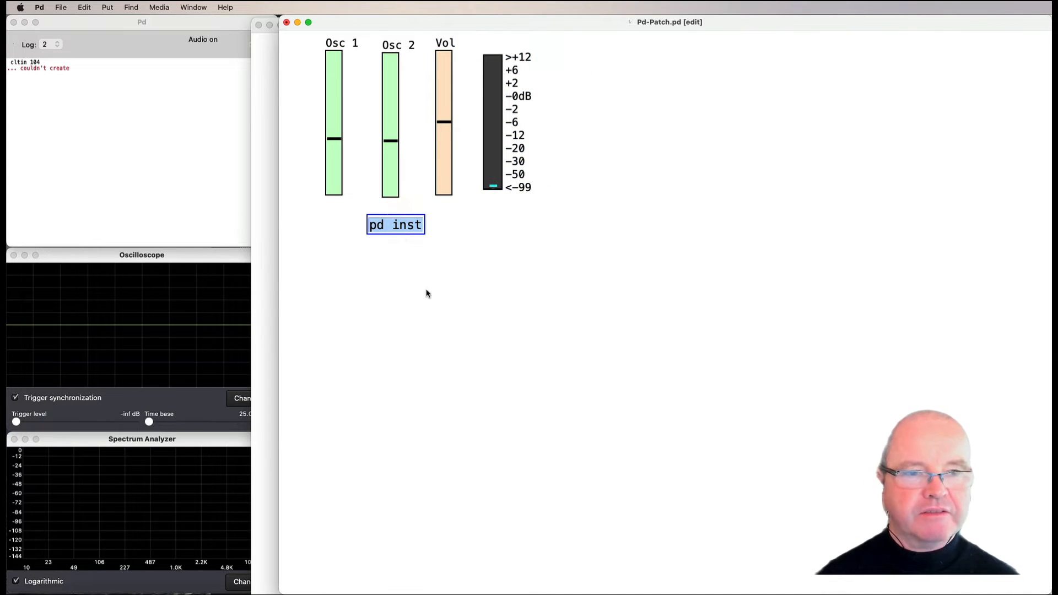
click(386, 278)
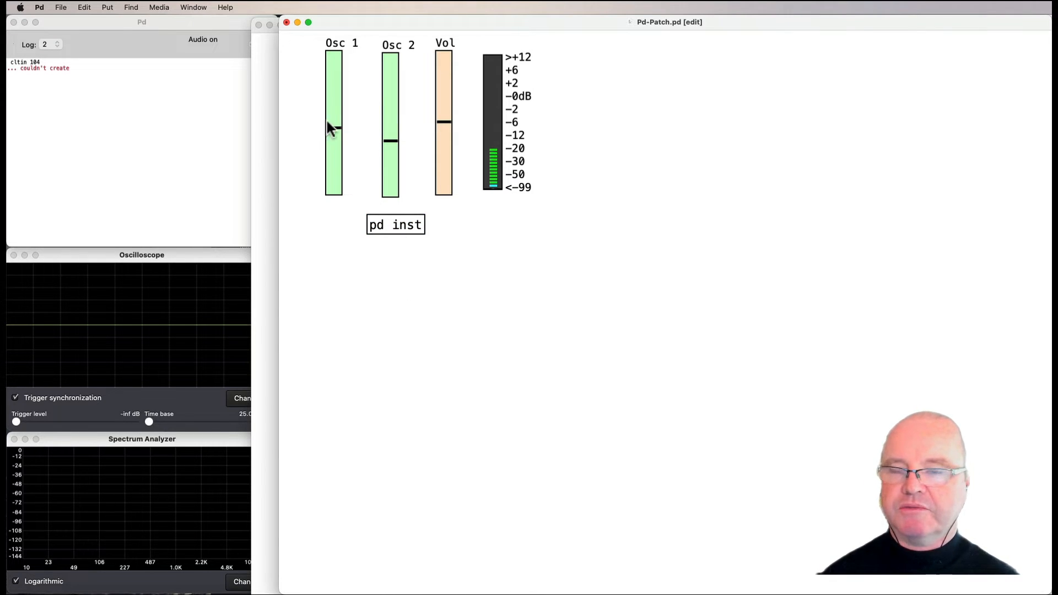
drag(406, 221, 391, 219)
click(473, 232)
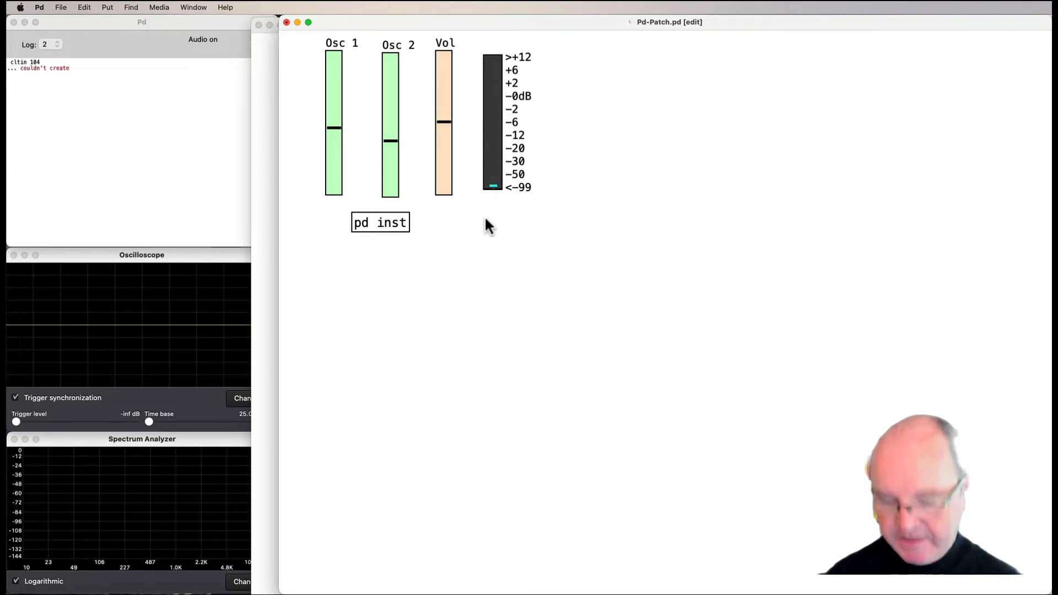
Step: Add a bang just below the VU meter and label it MIDI
key(super+1)
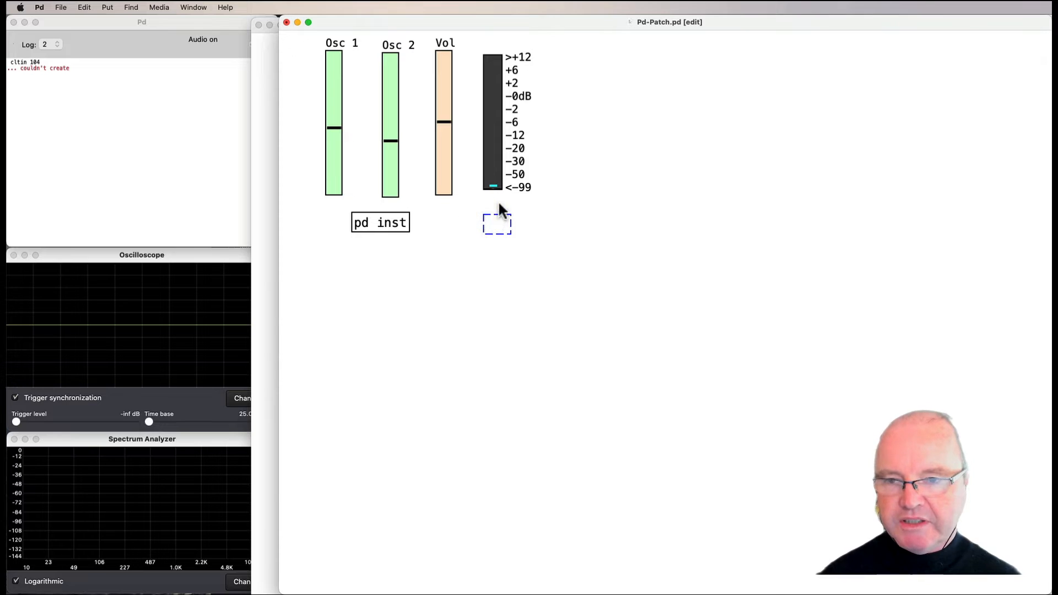
key(shift+super+b)
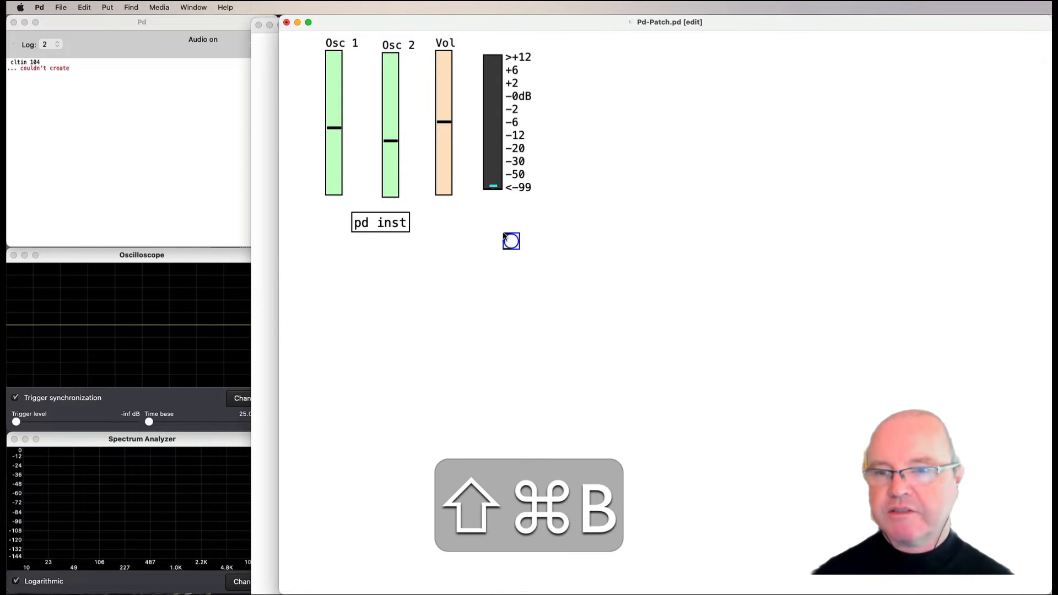
right_click(486, 218)
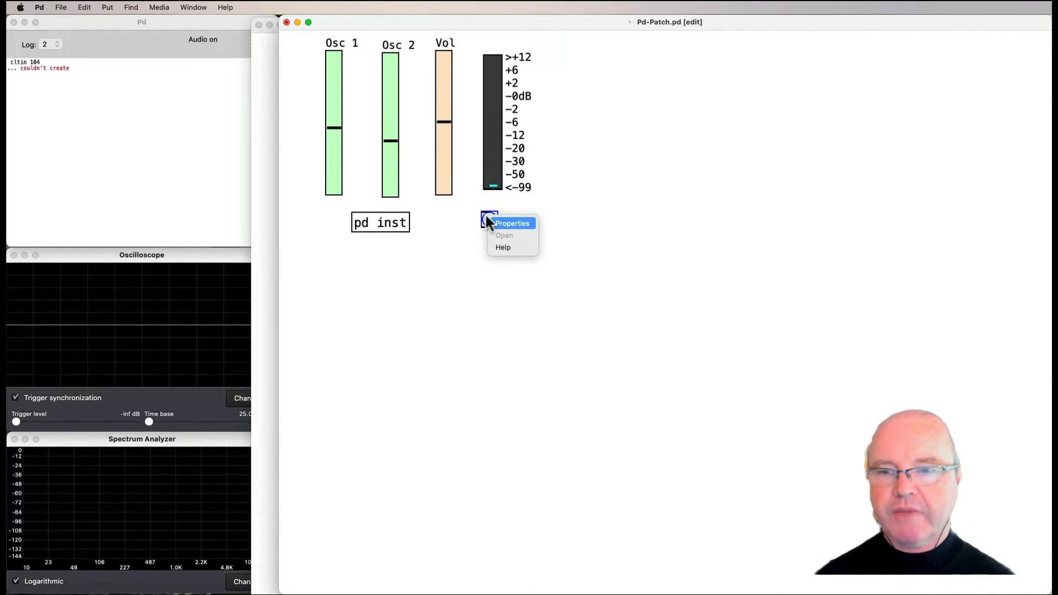
click(489, 221)
click(633, 323)
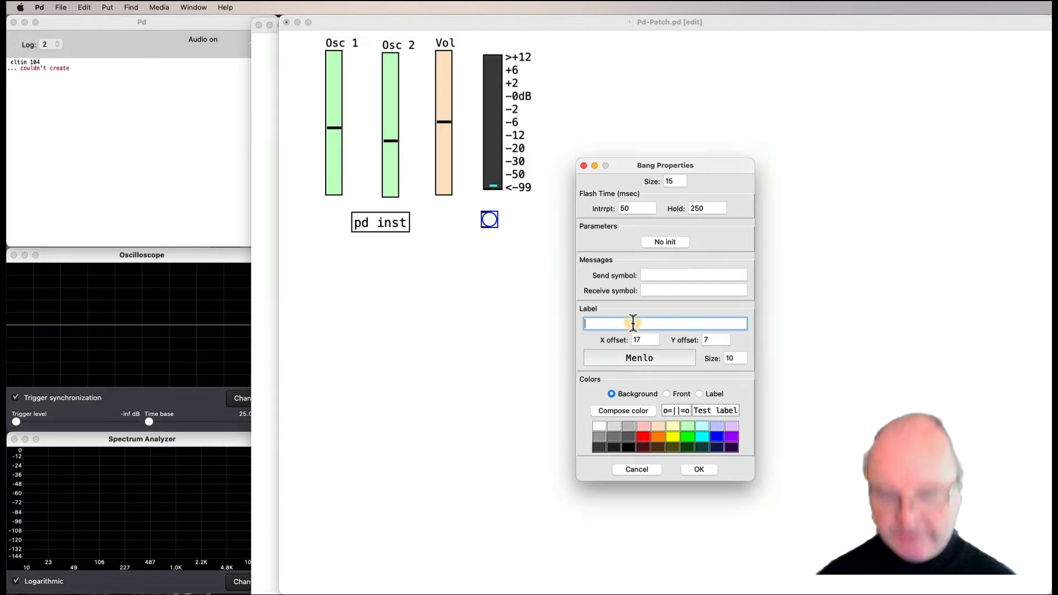
text(MIDI)
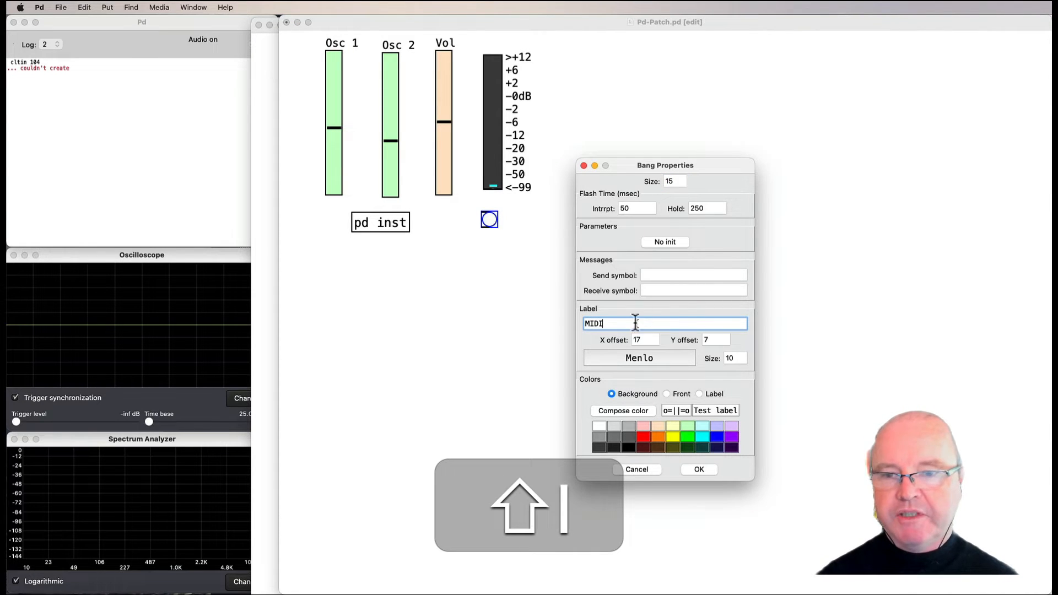
Step: Set the MIDI bang's receive symbol to miniData and its background to pale blue
click(667, 291)
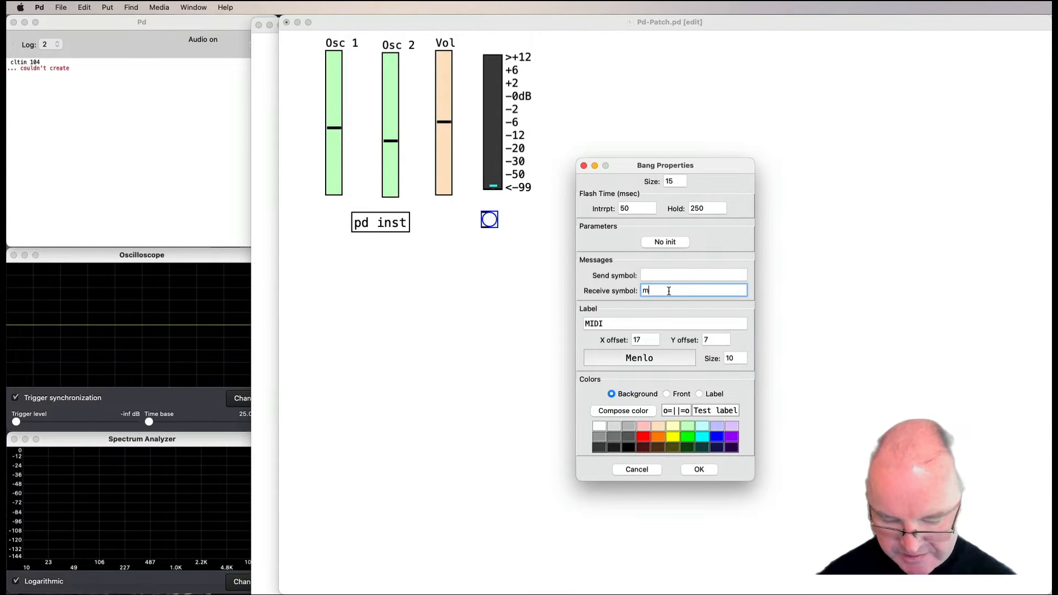
text(mini)
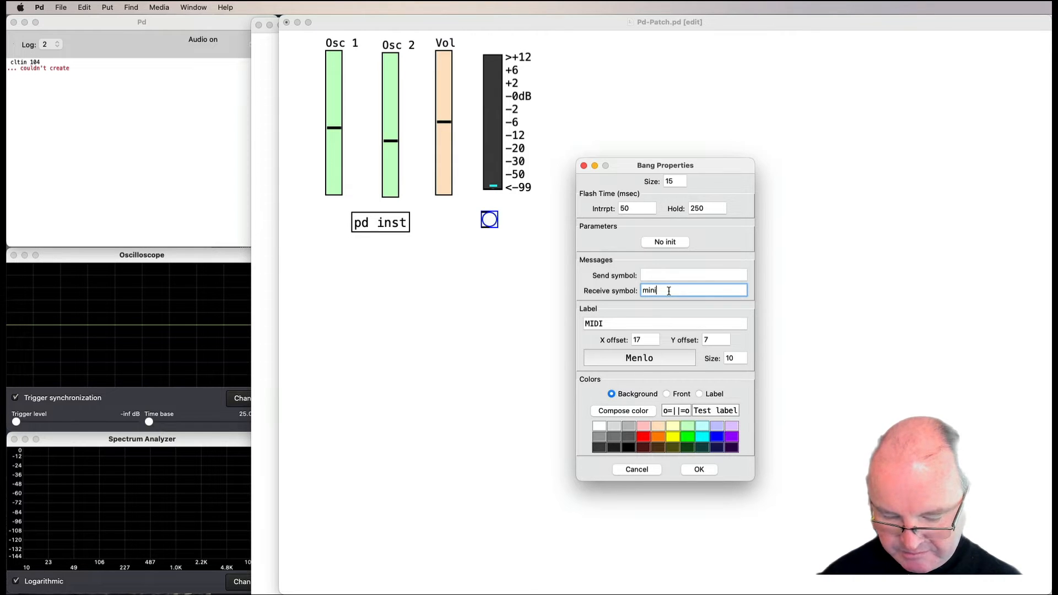
text(Data)
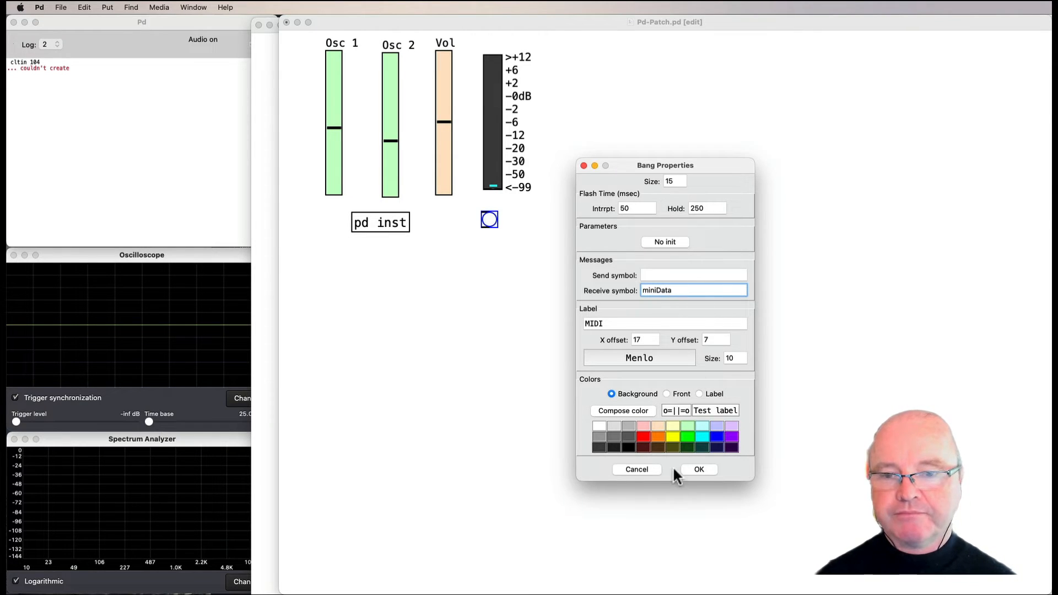
click(715, 426)
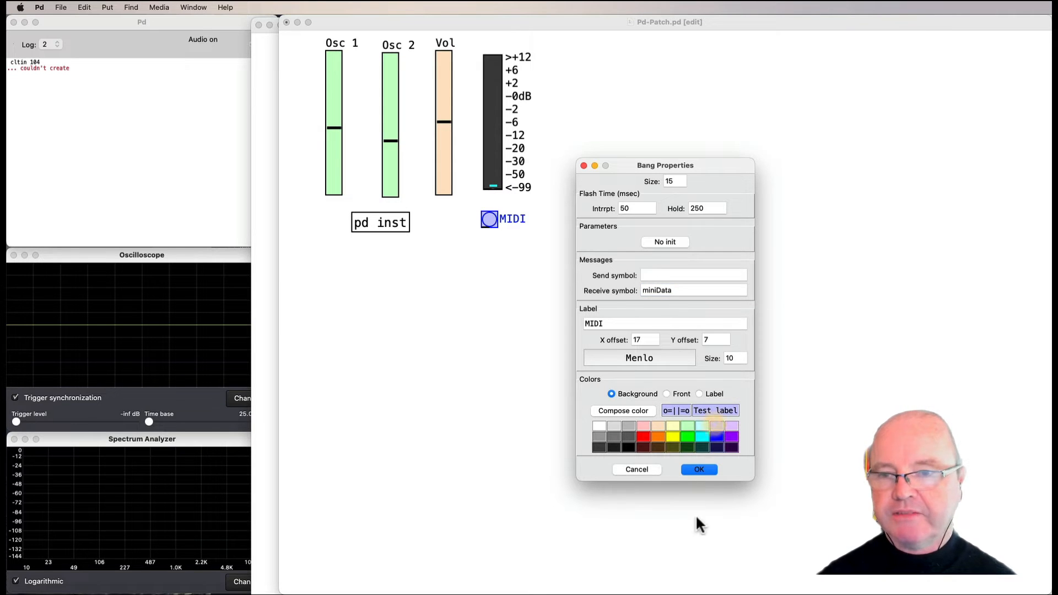
click(700, 470)
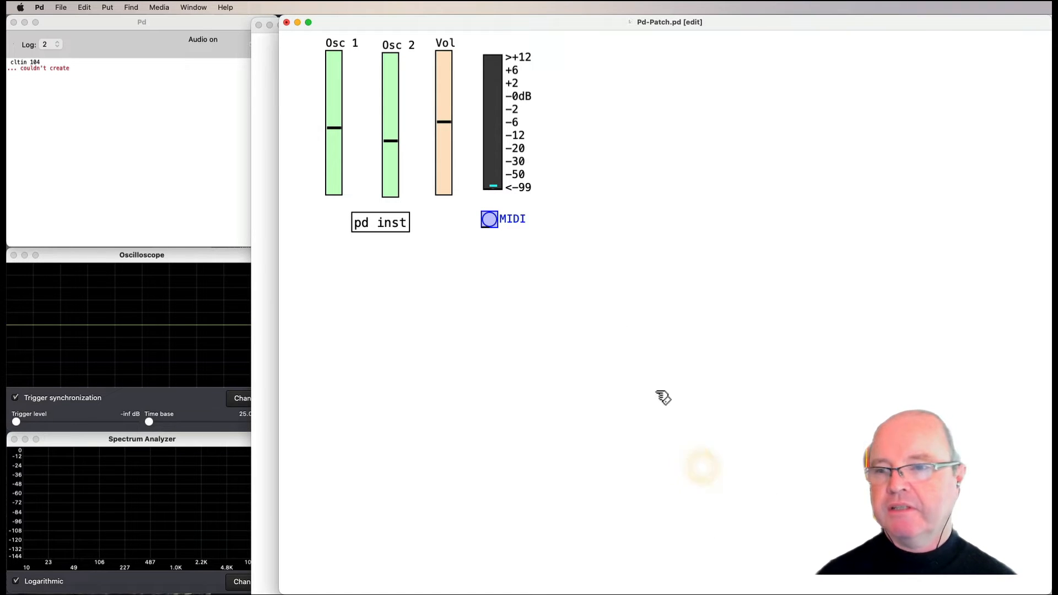
Step: Reopen the inst subpatch and add an s midiData object below the s osc1midi object
click(264, 161)
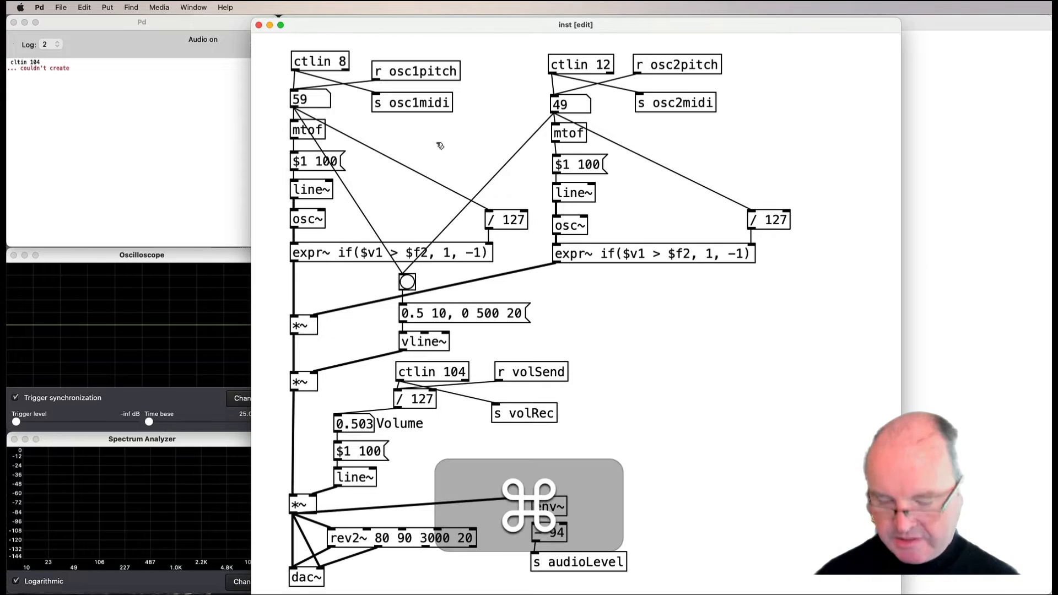
key(super+1)
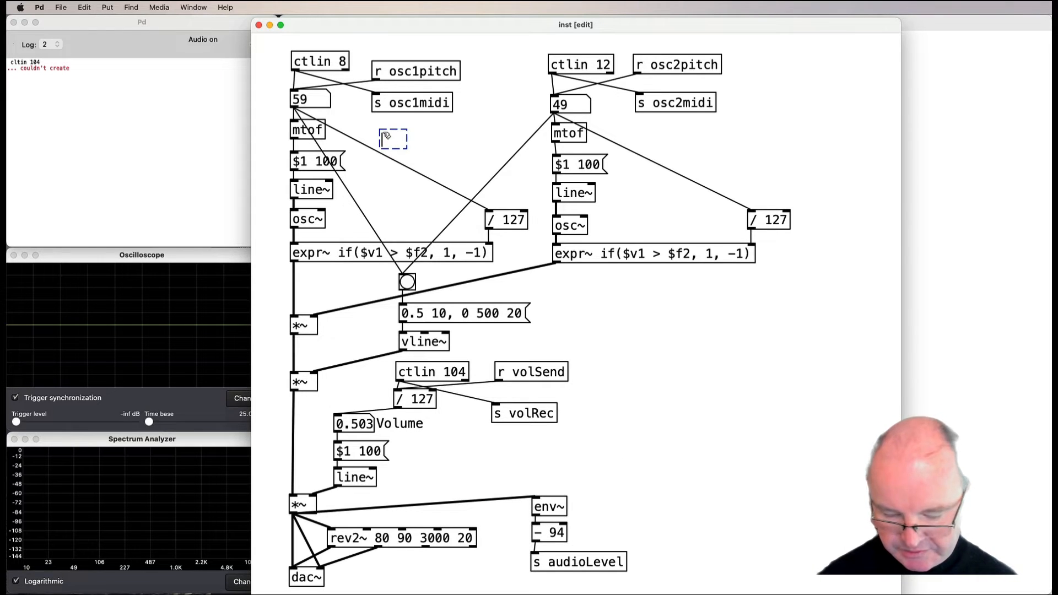
text(s midiData)
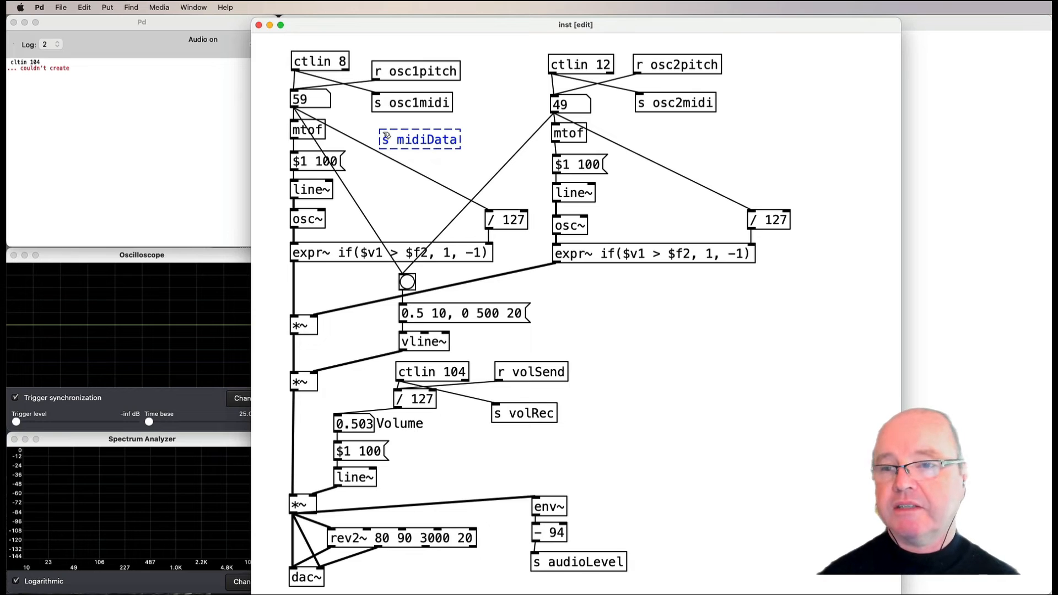
click(515, 134)
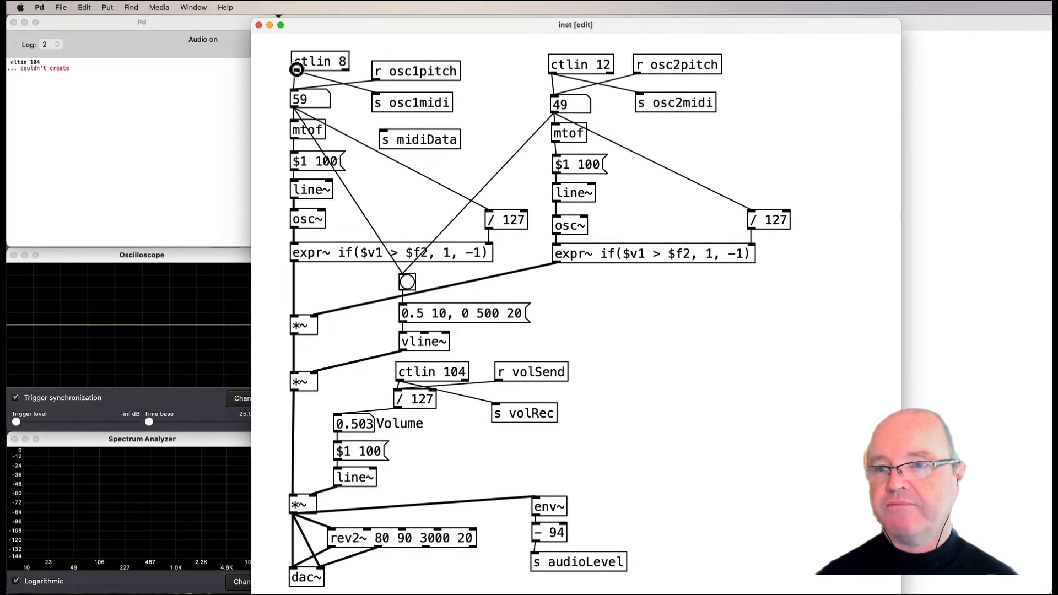
Step: Connect the left outlets of ctlin 8, ctlin 12 and ctlin 104 to the s midiData inlet
drag(294, 70, 399, 139)
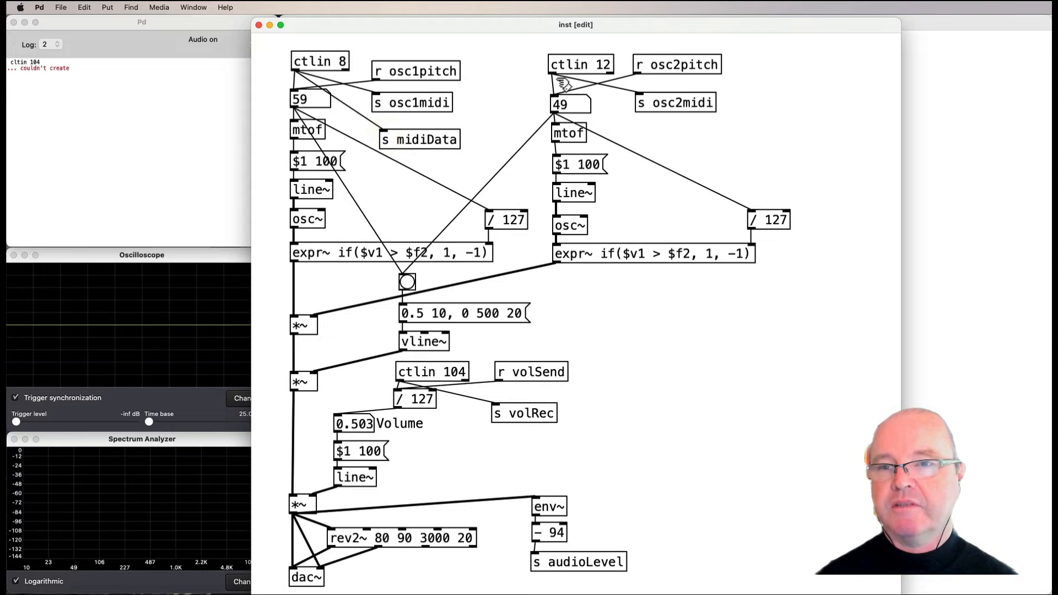
drag(551, 71, 384, 131)
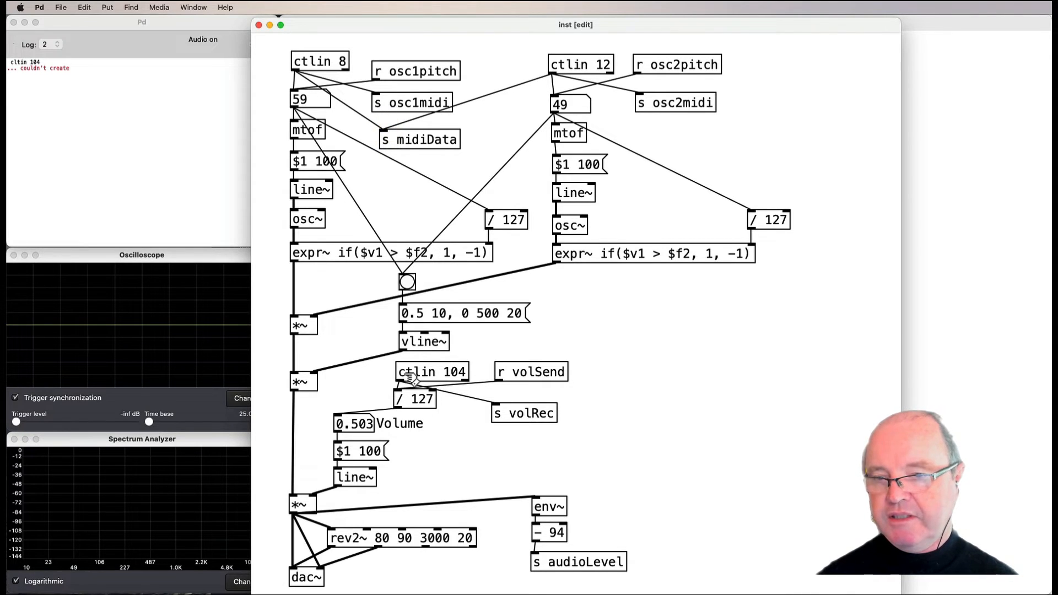
drag(397, 379, 385, 135)
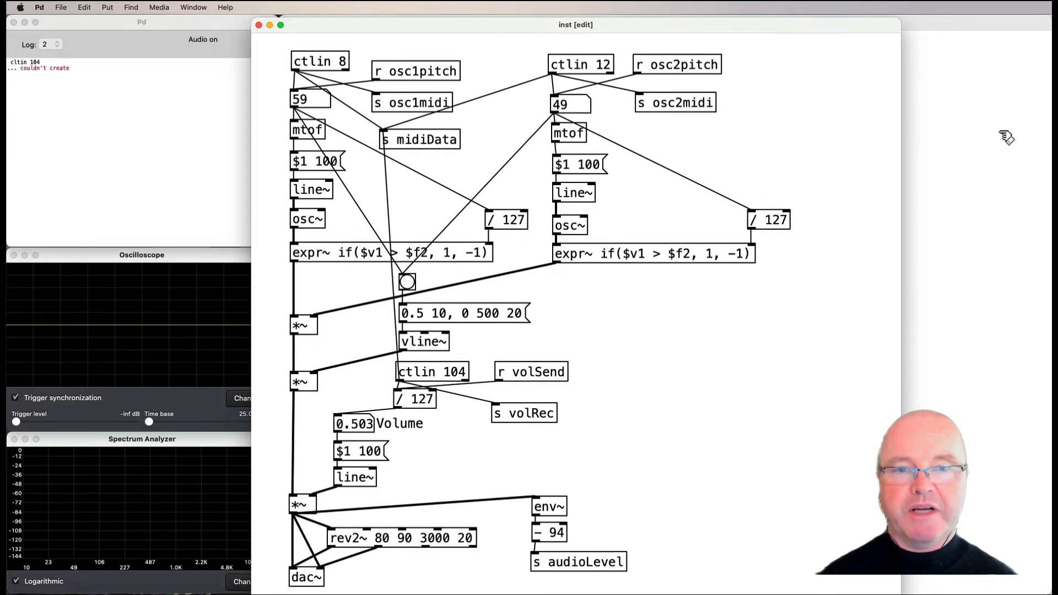
Step: Return to the main patch and check the MIDI bang's properties
click(974, 146)
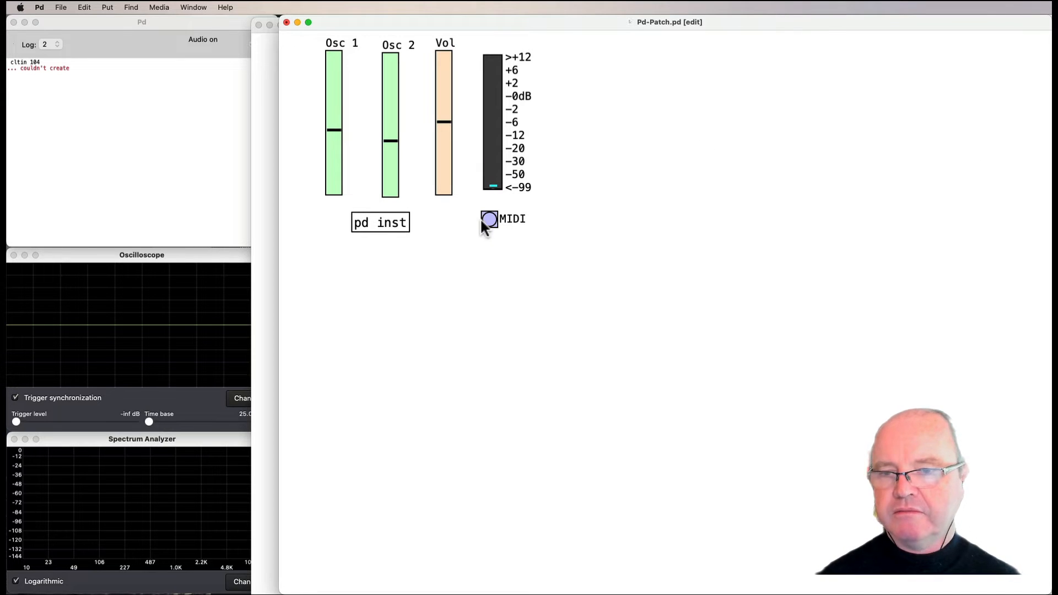
right_click(504, 218)
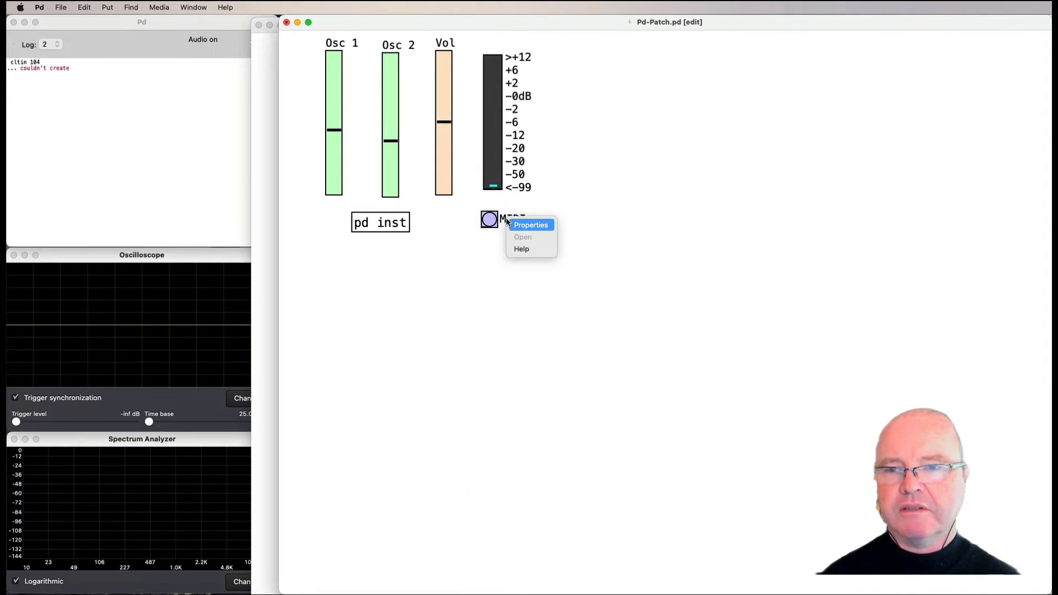
click(522, 225)
click(636, 391)
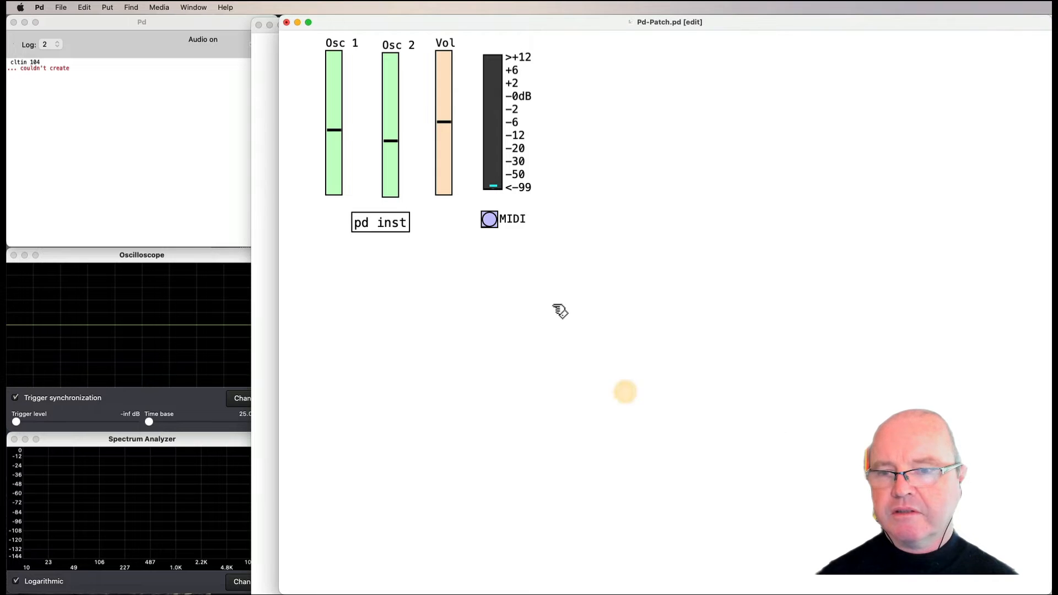
Step: Correct the receive symbol of the MIDI bang to midiData
right_click(490, 220)
click(492, 224)
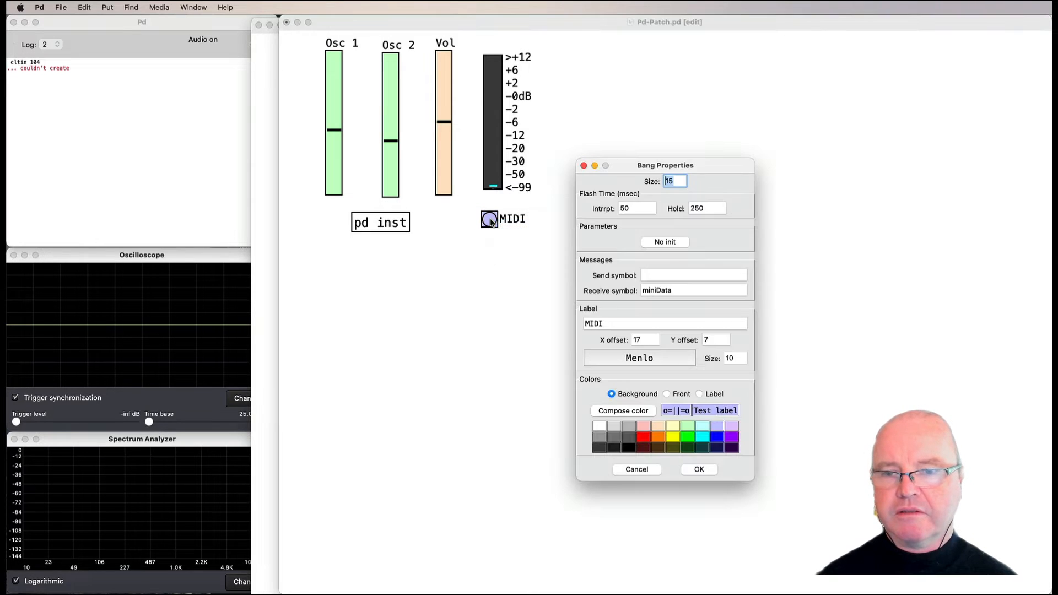
click(655, 290)
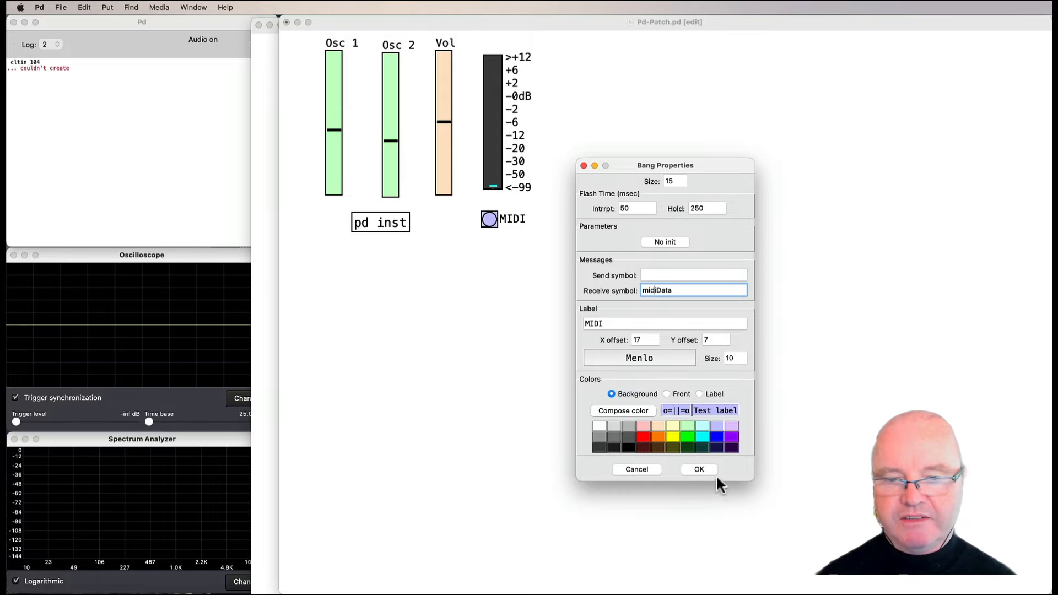
click(703, 468)
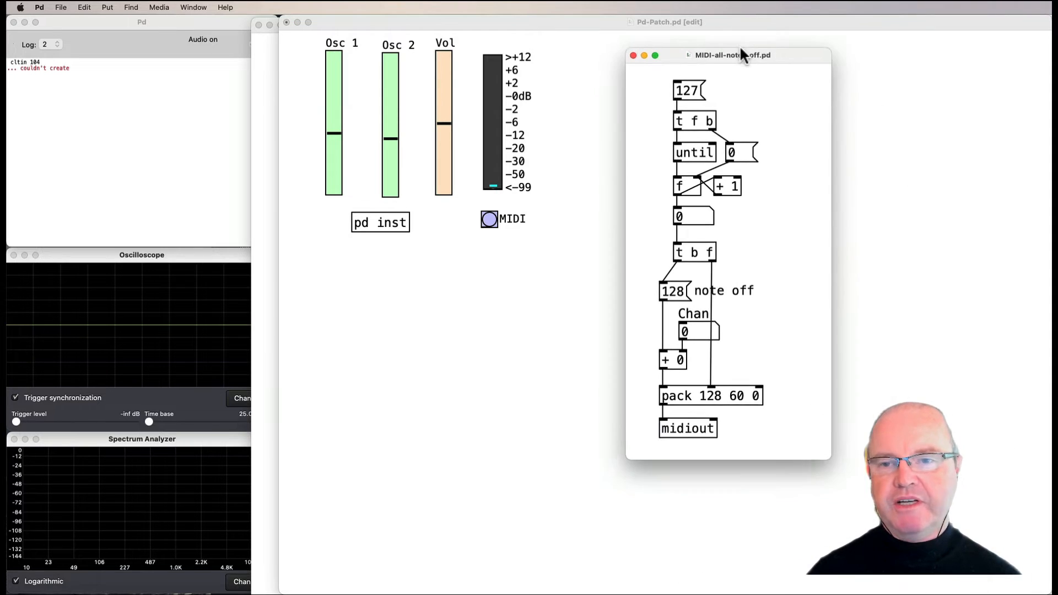
Step: Copy the whole note-off object chain, from the 127 message down to midiout, in the MIDI-all-notes-off.pd patch
drag(739, 46, 666, 44)
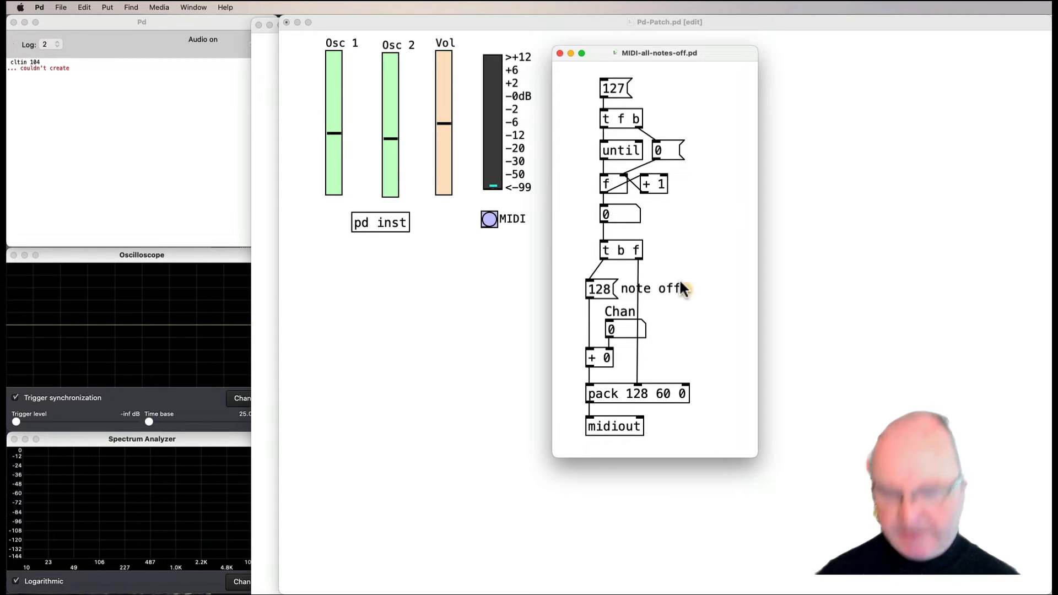
key(super+e)
drag(576, 76, 725, 441)
key(super+c)
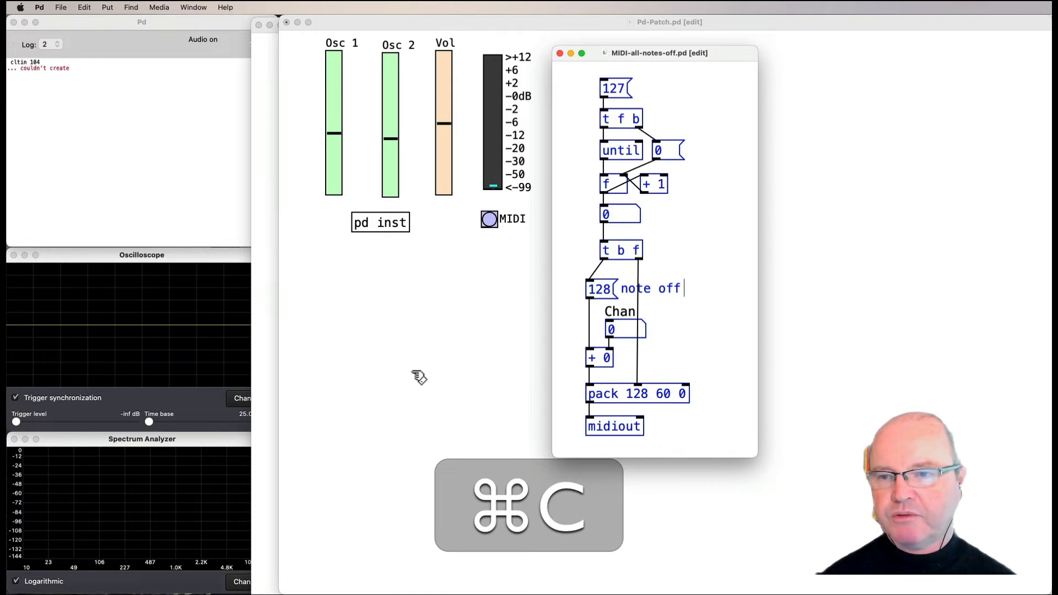
Step: Create a pd midiPanic subpatch object in the empty area of the main patch below the sliders
click(410, 374)
key(super+1)
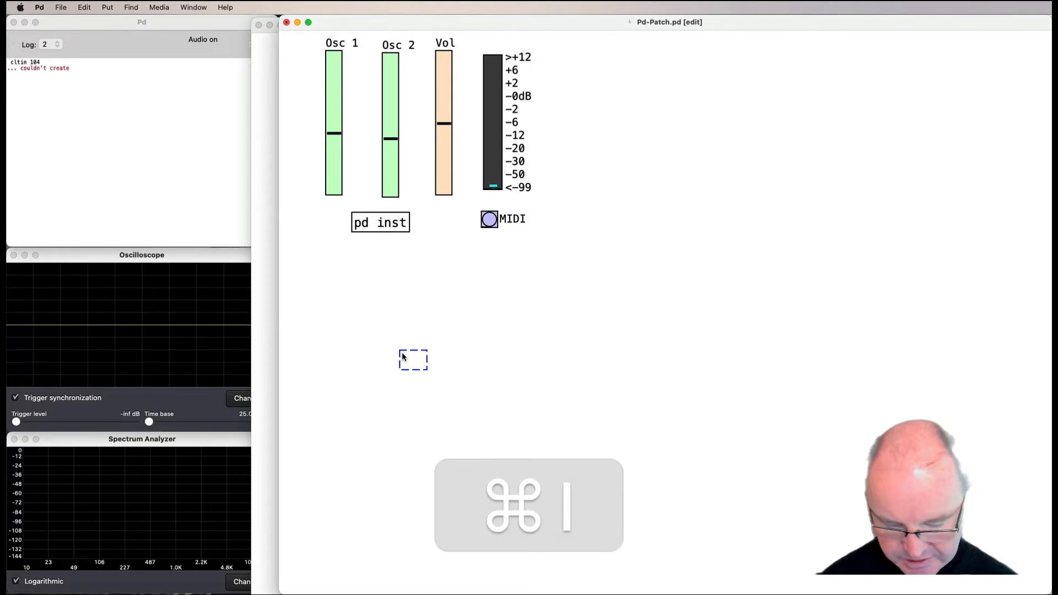
text(pd pa)
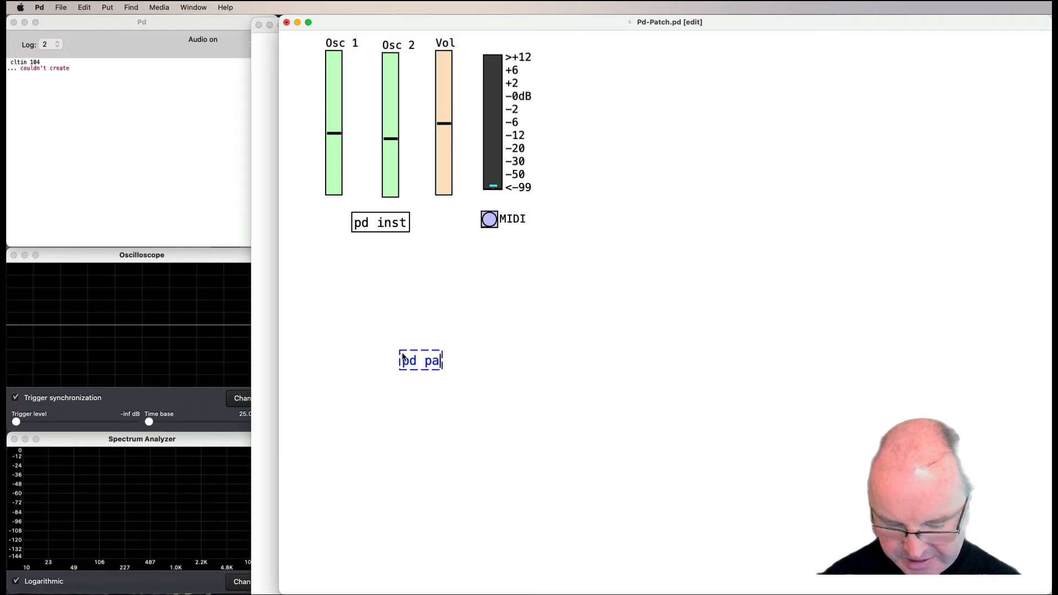
text(cnoic)
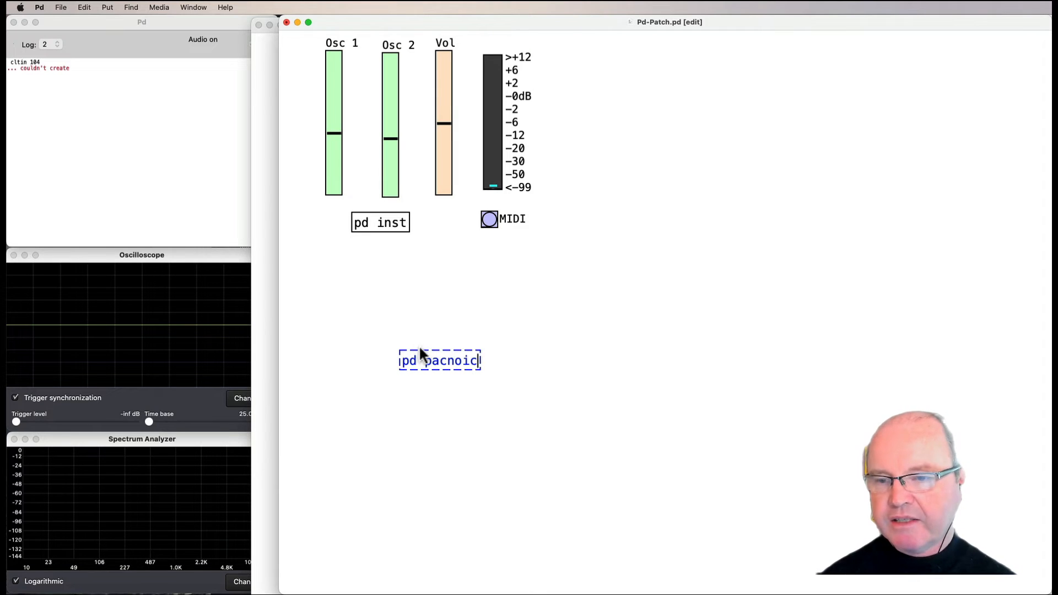
double_click(433, 362)
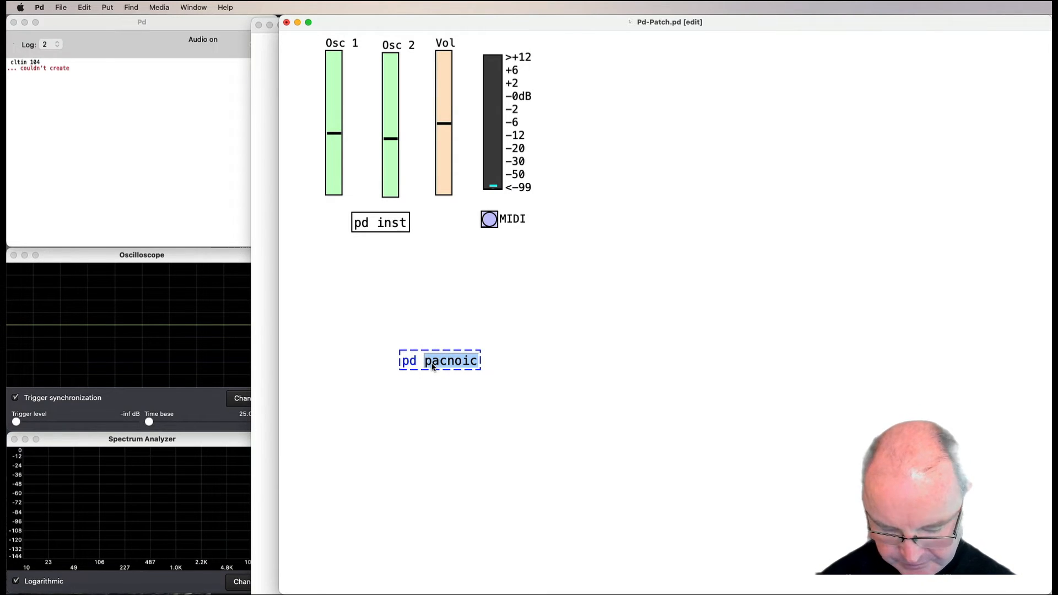
text(midi)
key(shift)
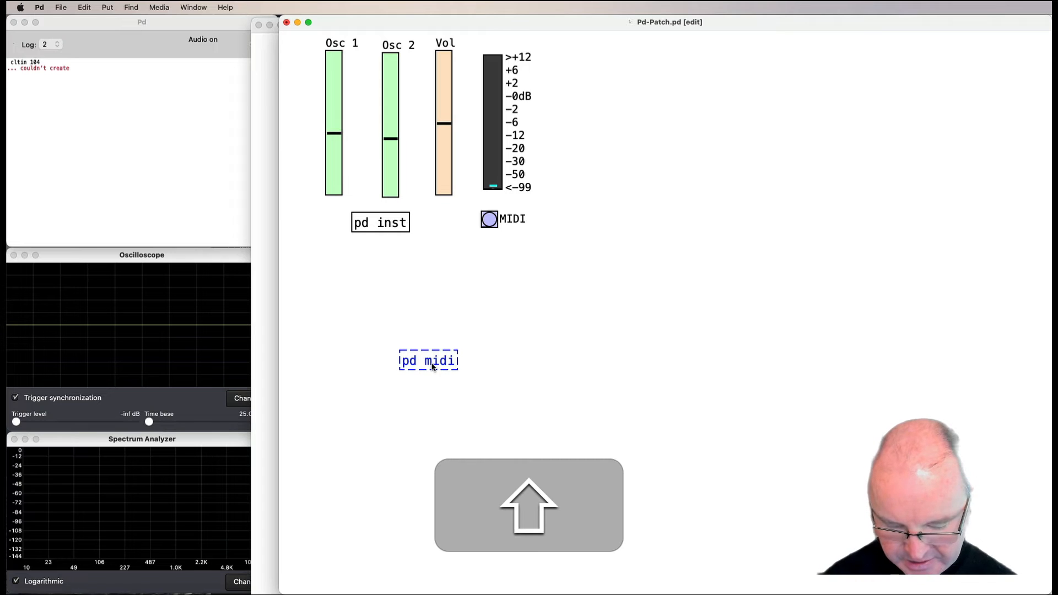
text(Panic)
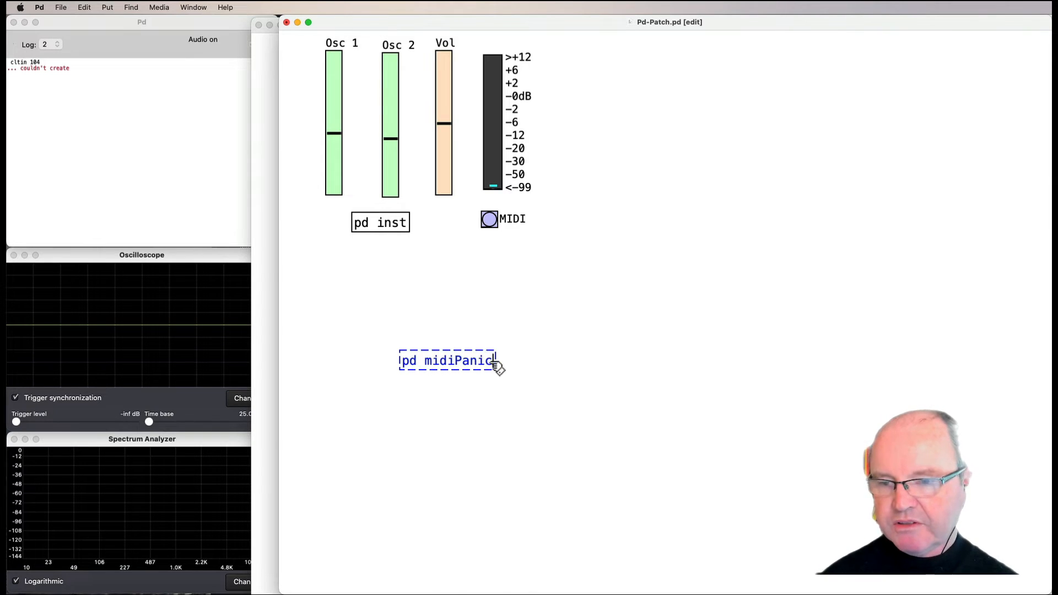
click(474, 394)
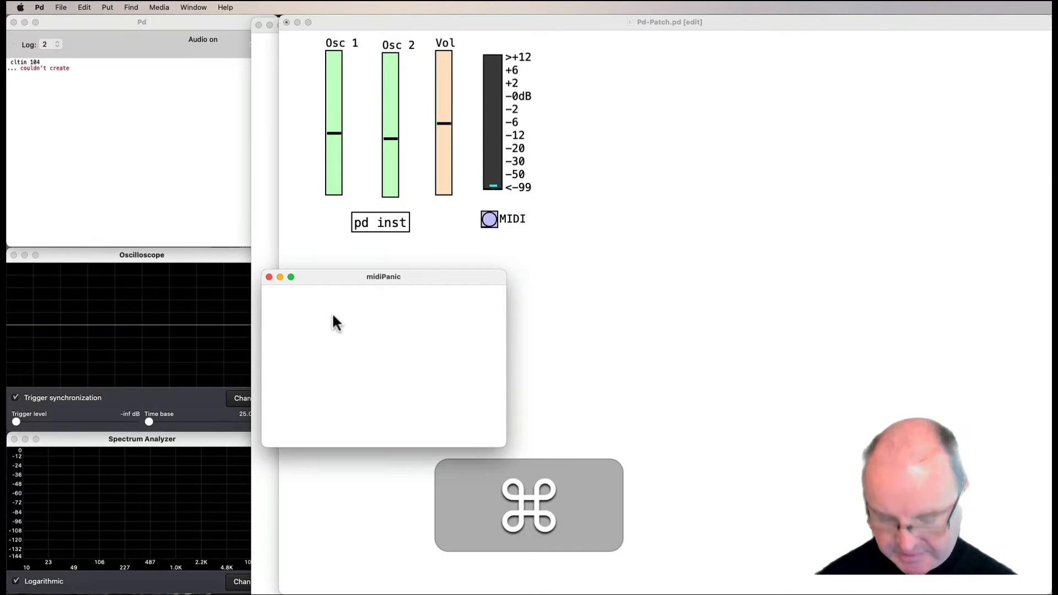
Step: Paste the copied note-off objects into the midiPanic subpatch, then enlarge its window and move it beside the sliders
key(super+v)
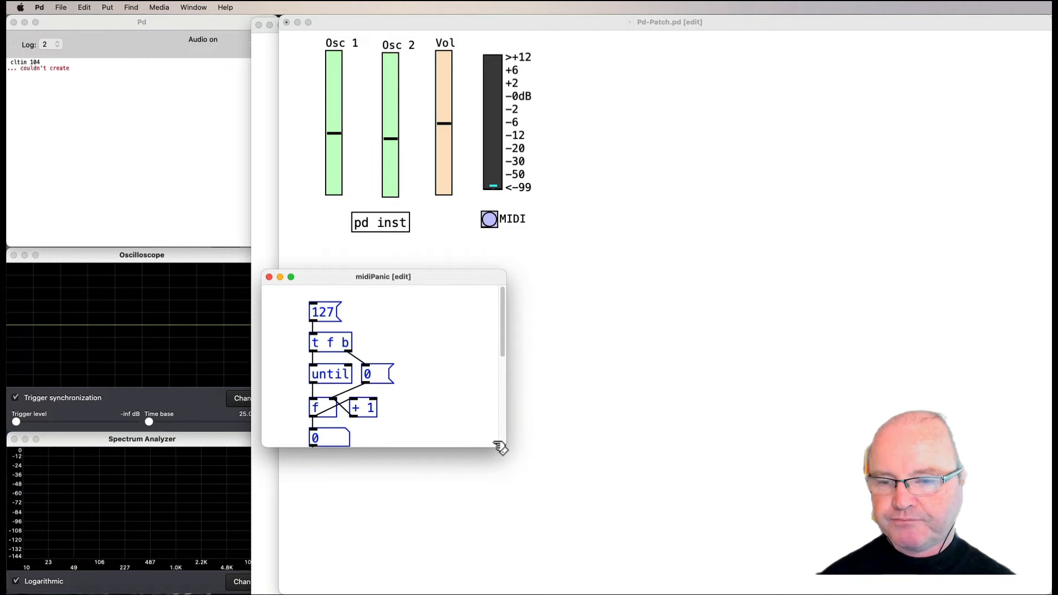
drag(498, 444, 595, 594)
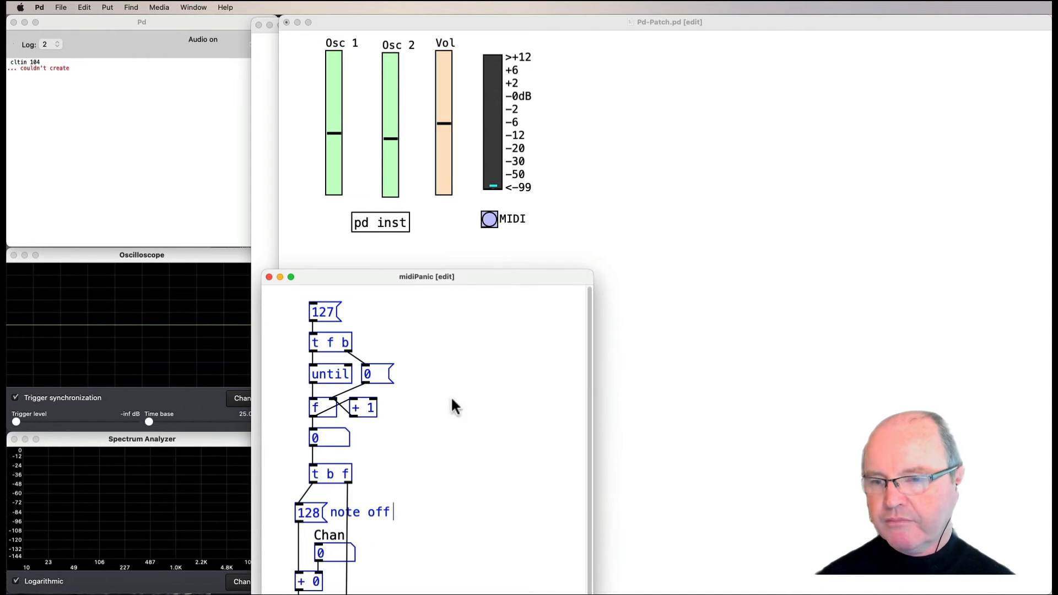
drag(468, 273, 754, 48)
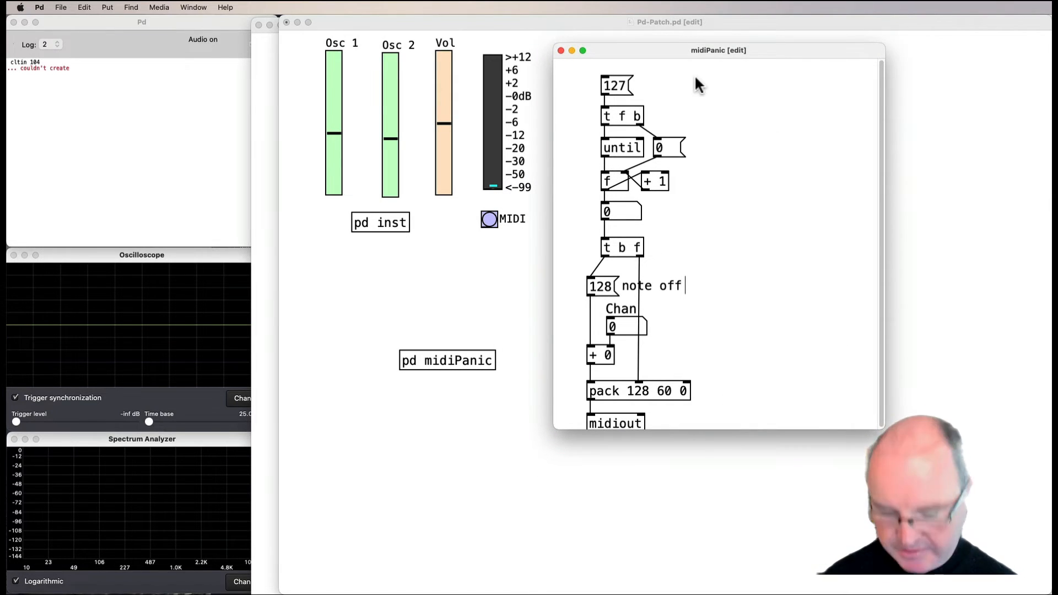
Step: Add an r panic object beside the 127 message in midiPanic and connect its outlet to the message's inlet
key(super+1)
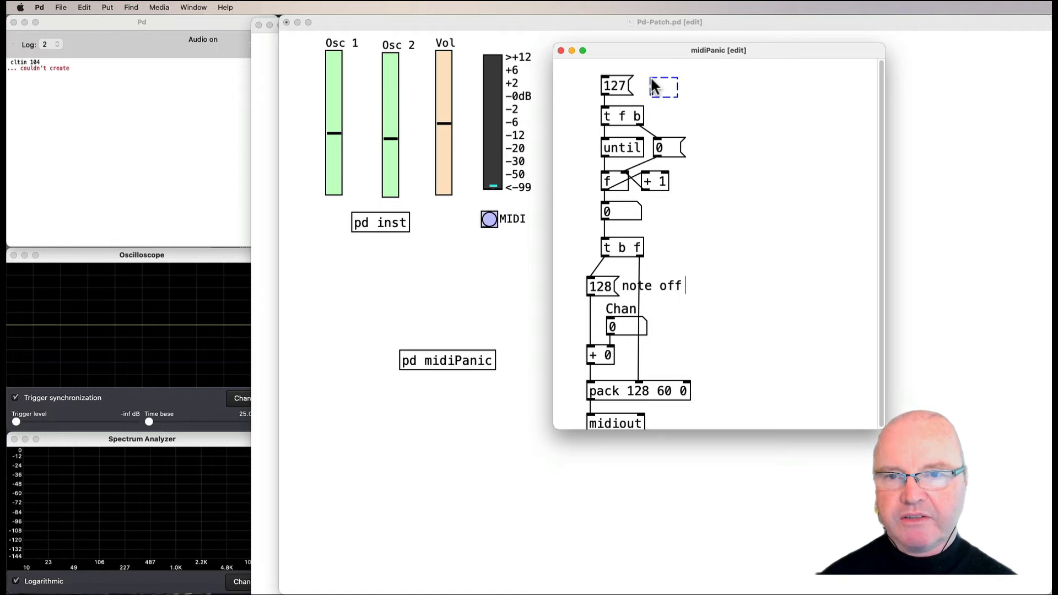
text(r)
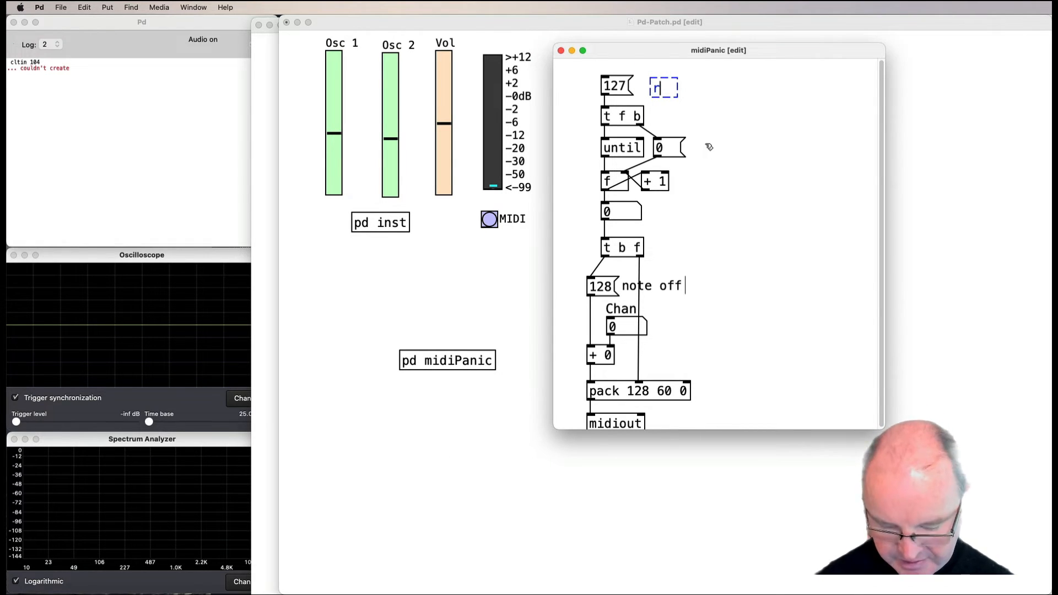
text( pani)
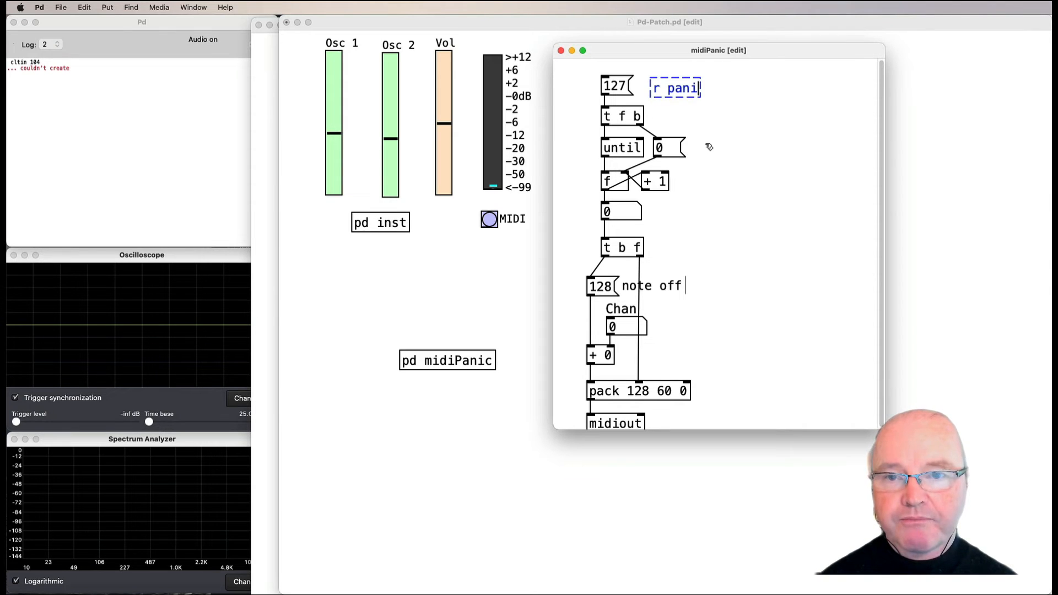
text(c)
click(750, 117)
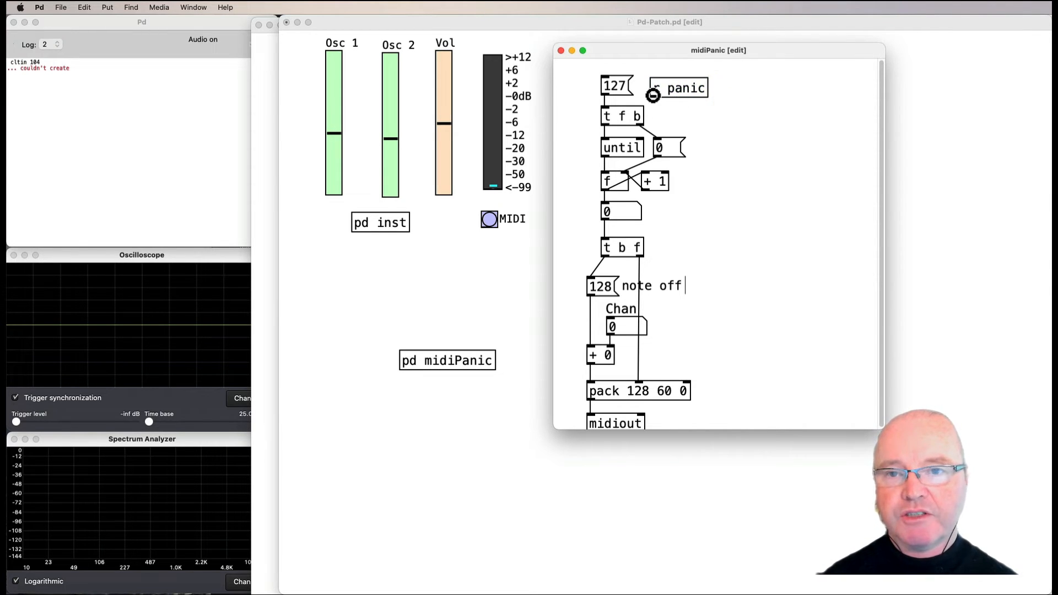
drag(653, 95, 607, 79)
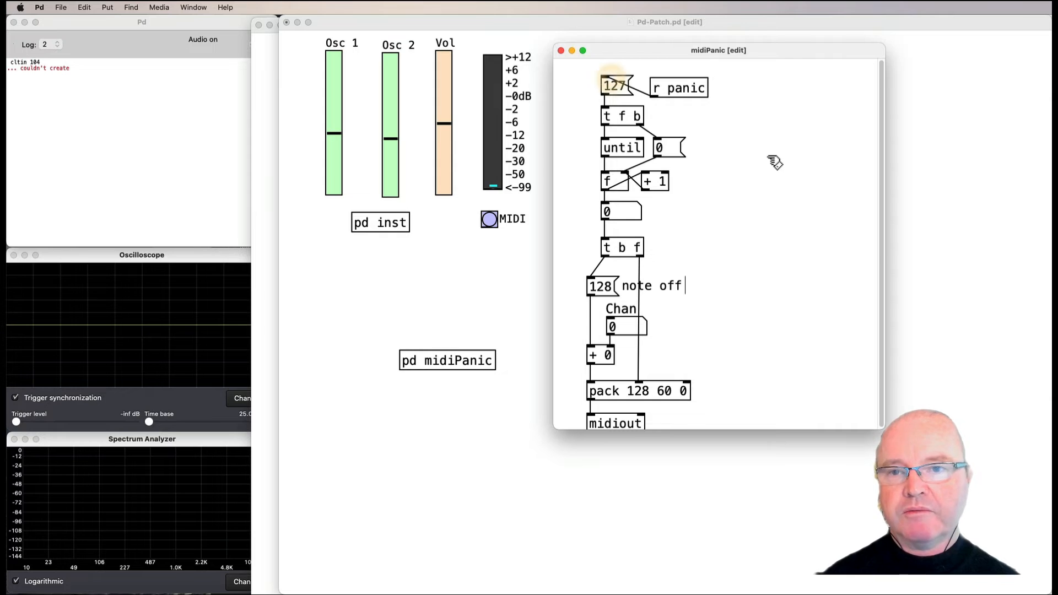
Step: Return to the main patch and move the pd inst object under the Osc 1 slider
click(442, 275)
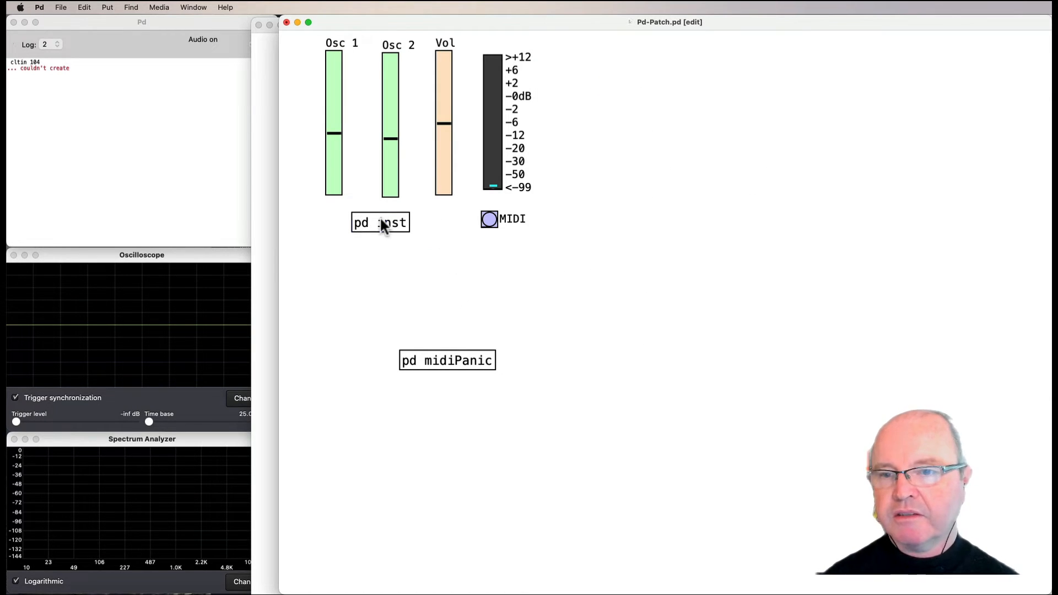
drag(384, 225, 338, 221)
click(398, 230)
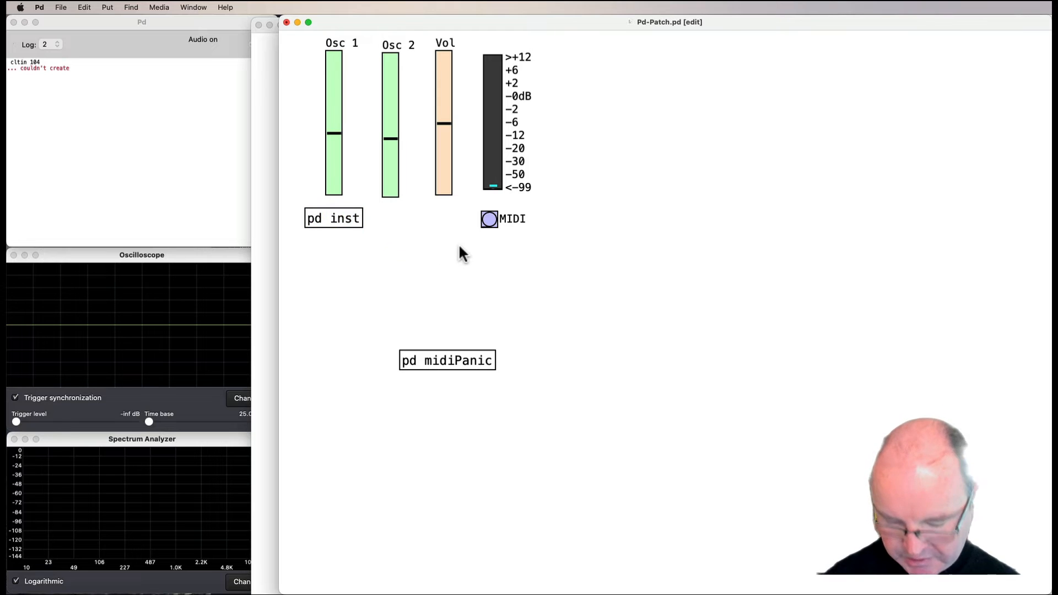
Step: Add a bang below the Vol slider, next to the MIDI bang, and label it Panic
key(shift+super+b)
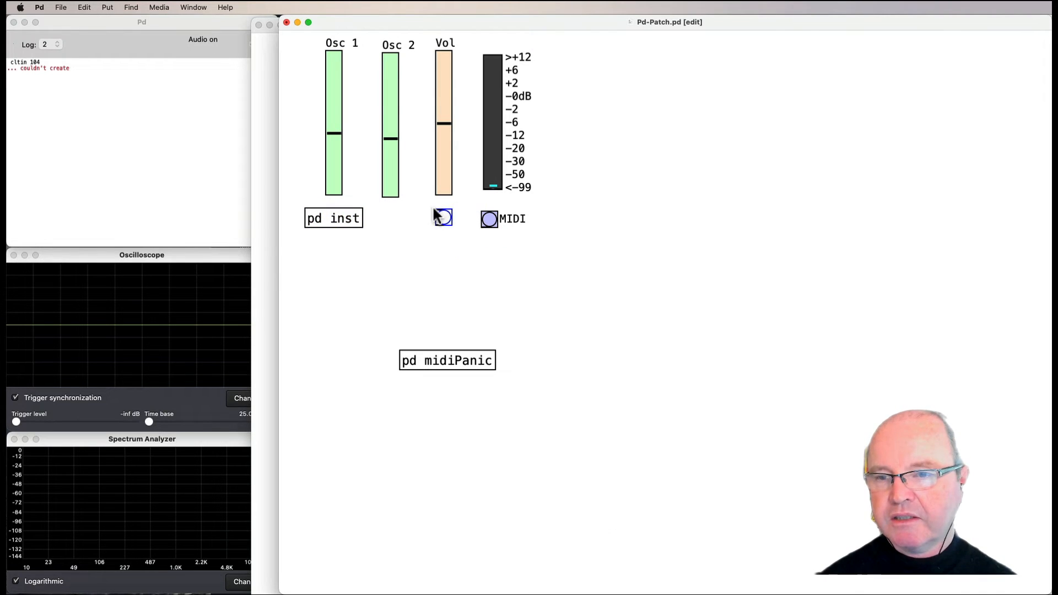
right_click(438, 215)
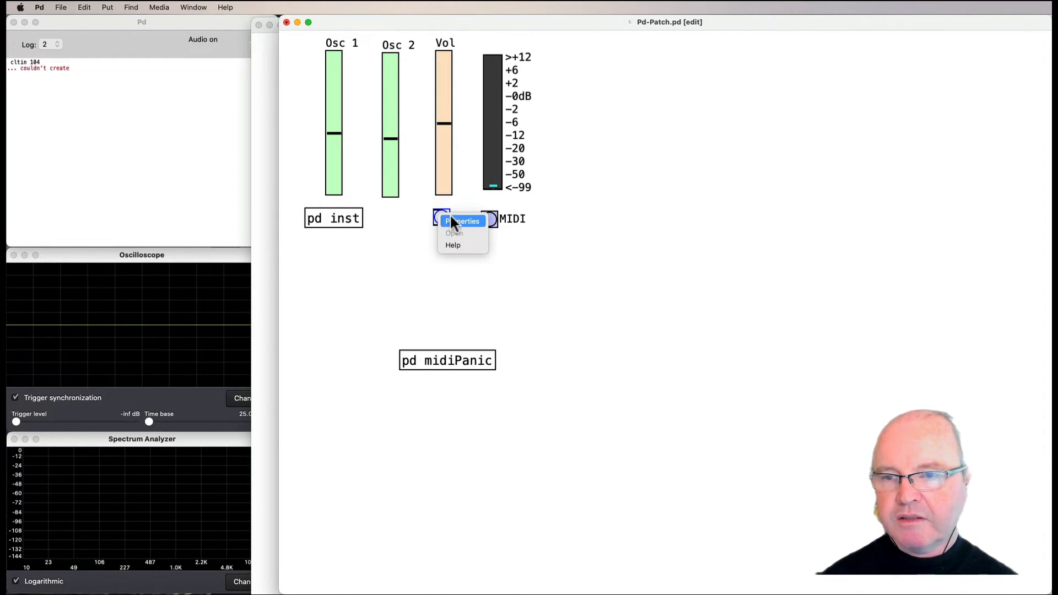
click(451, 220)
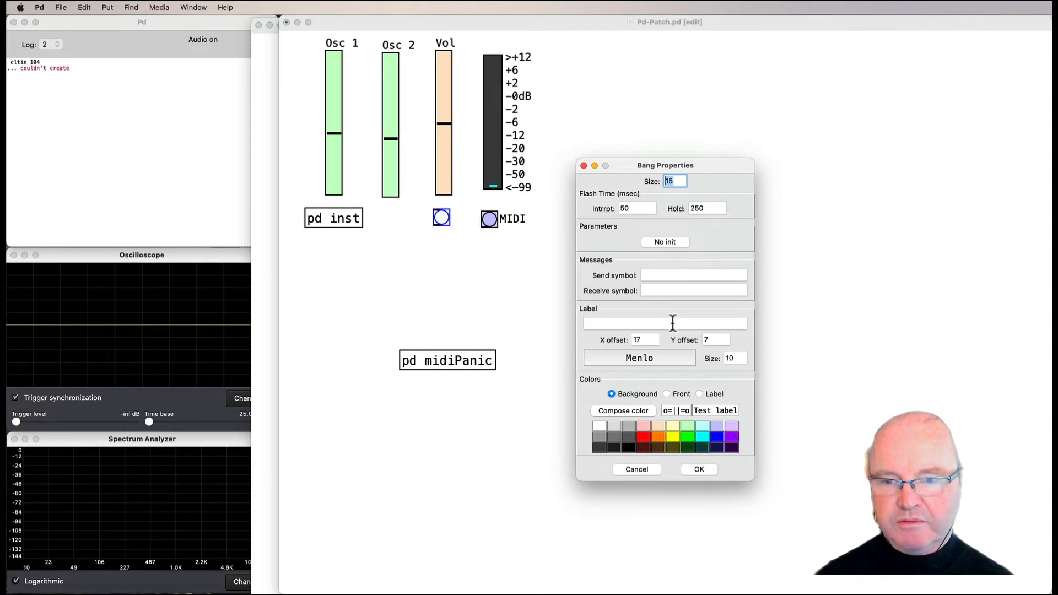
click(673, 322)
text(Psanic)
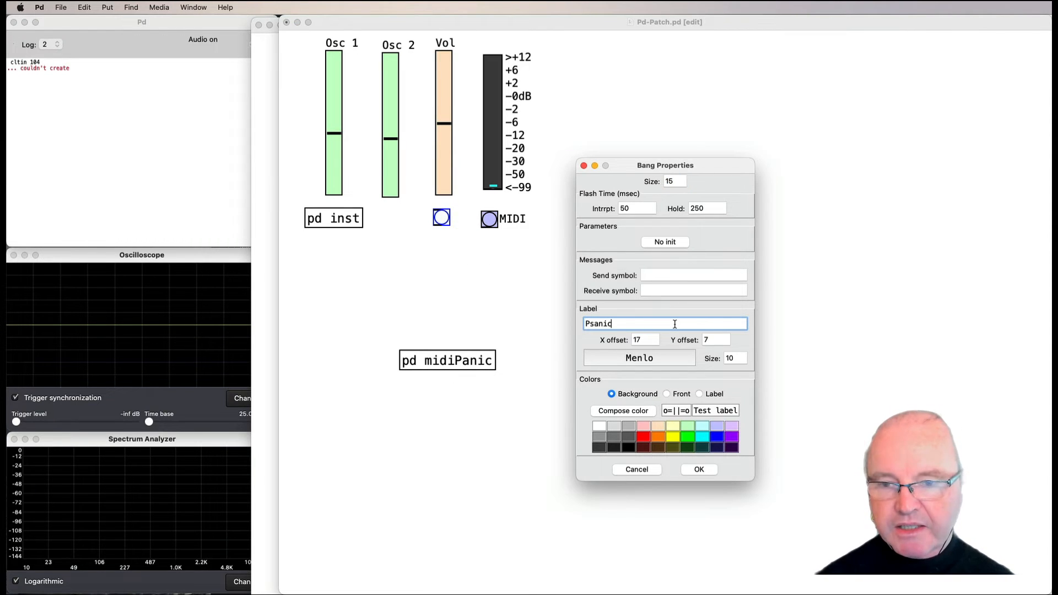
key(BackSpace)
key(BackSpace)
key(BackSpace)
key(BackSpace)
key(BackSpace)
text(anic)
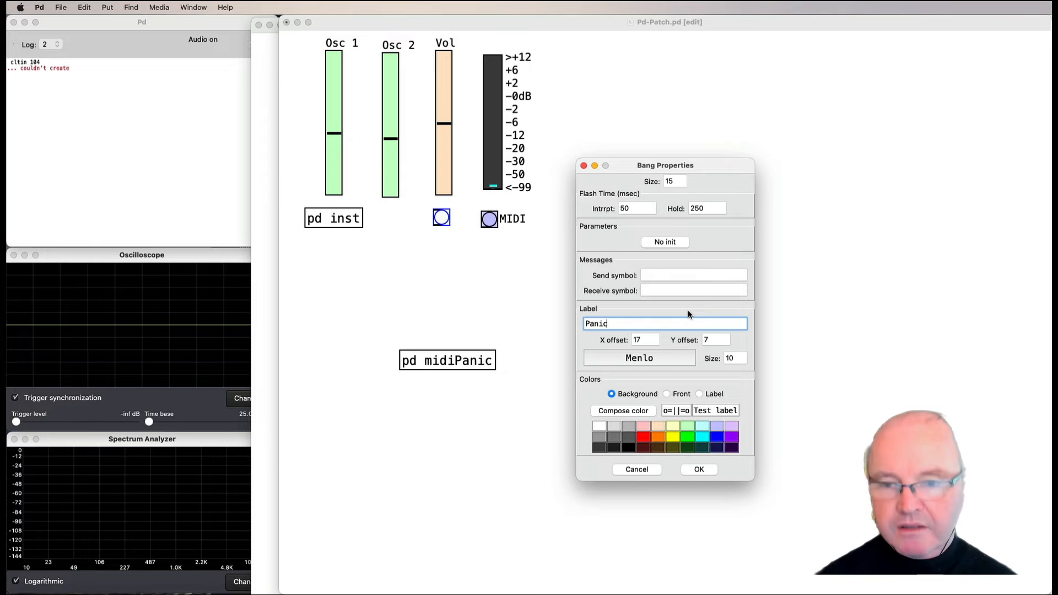
Step: Set the new bang's send symbol to panic and its background colour to red
click(689, 275)
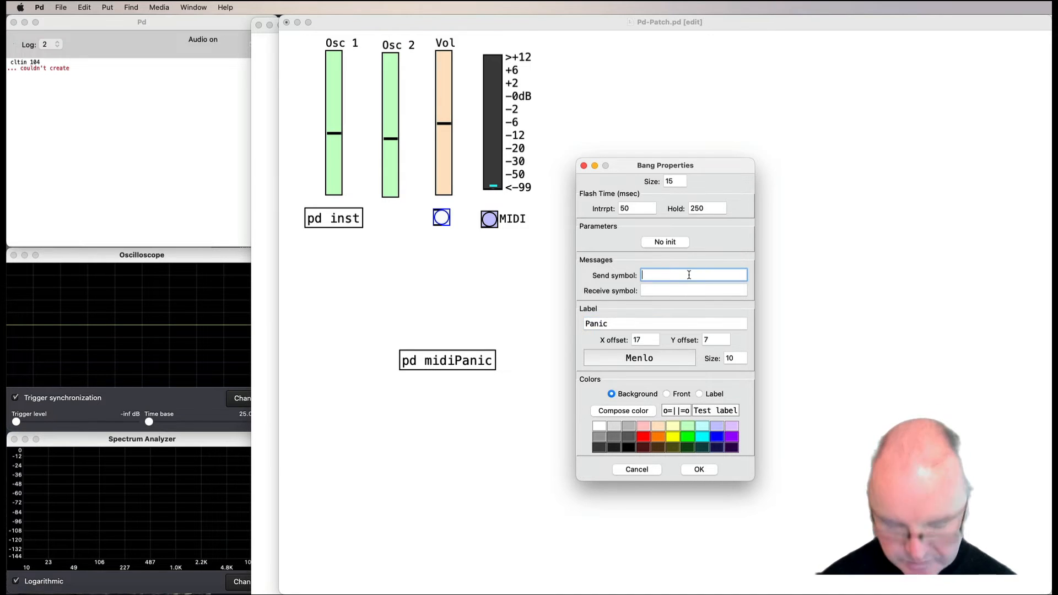
text(panic)
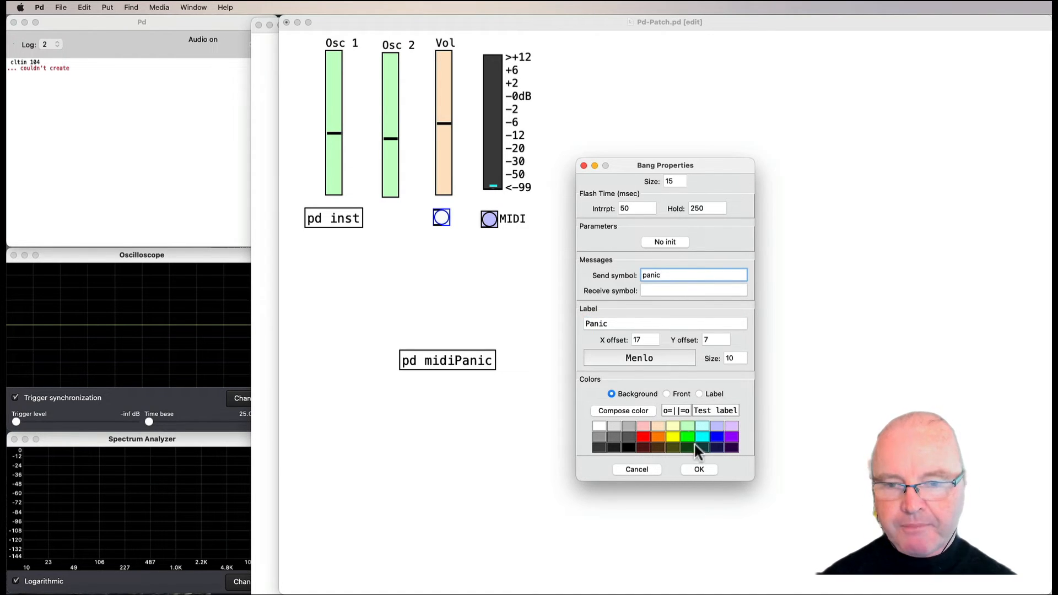
click(640, 435)
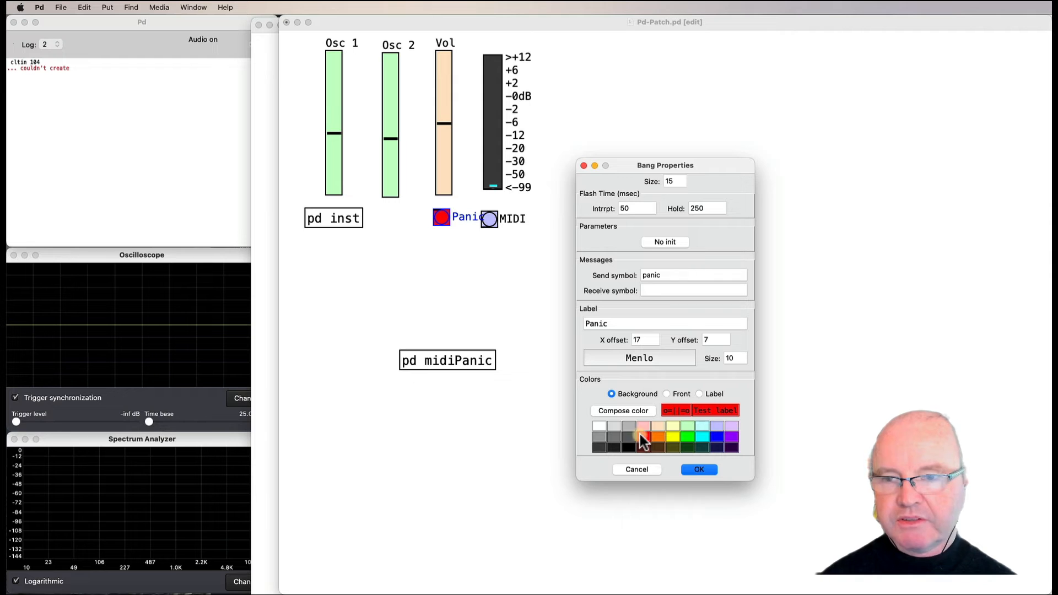
click(698, 469)
Step: Line up the Panic bang with the MIDI bang and centre pd inst beneath the Osc 1 and Osc 2 sliders
drag(444, 223, 435, 226)
drag(329, 219, 353, 218)
click(347, 214)
Step: Reopen the midiPanic subpatch and position its window so it can be watched alongside the Panic bang
super+click(468, 364)
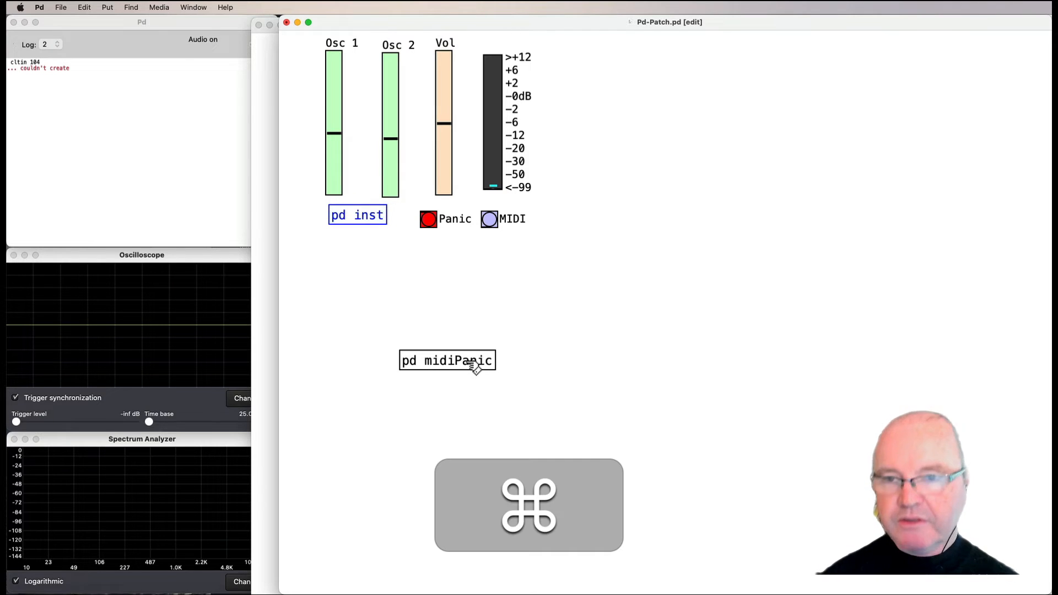
super+click(472, 365)
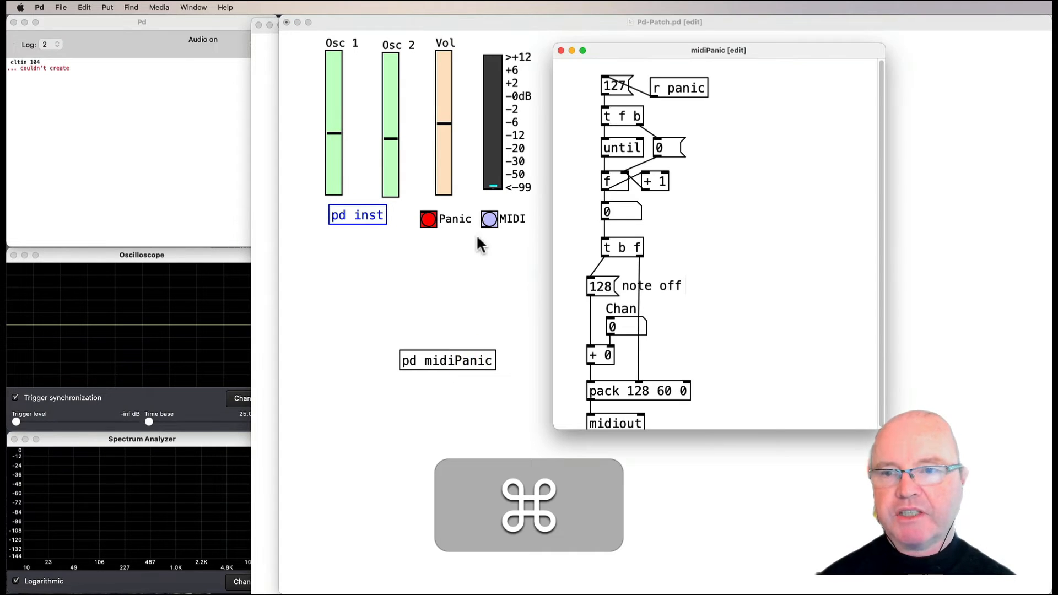
click(456, 292)
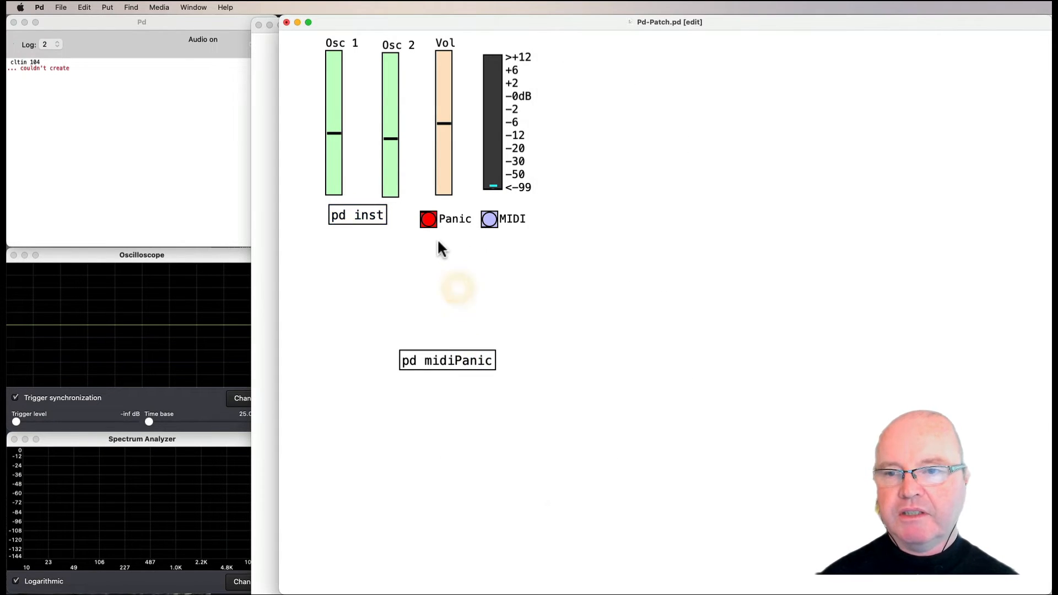
super+click(472, 361)
drag(686, 53, 206, 124)
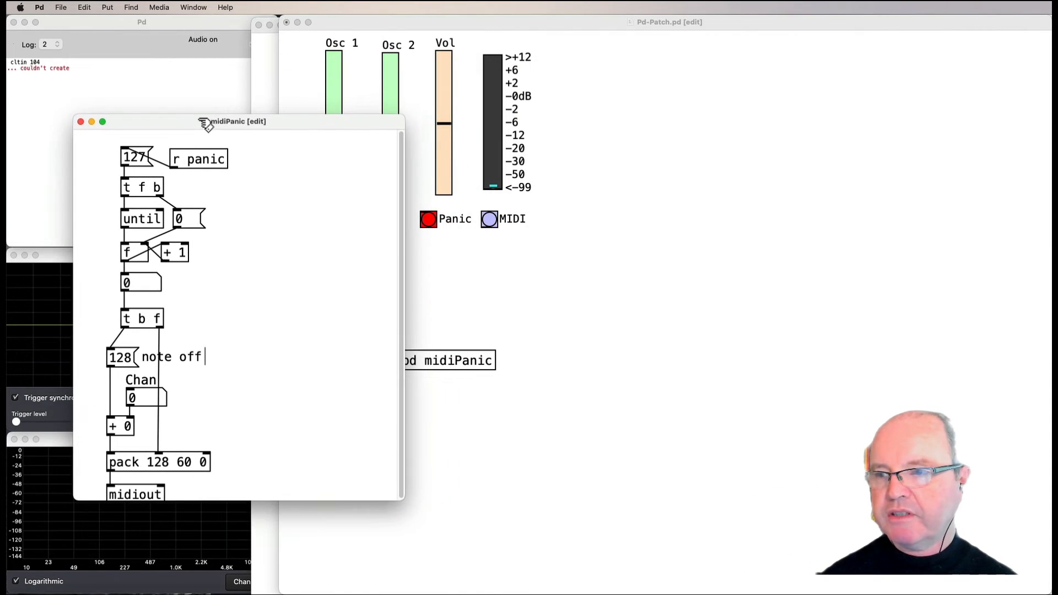
click(435, 277)
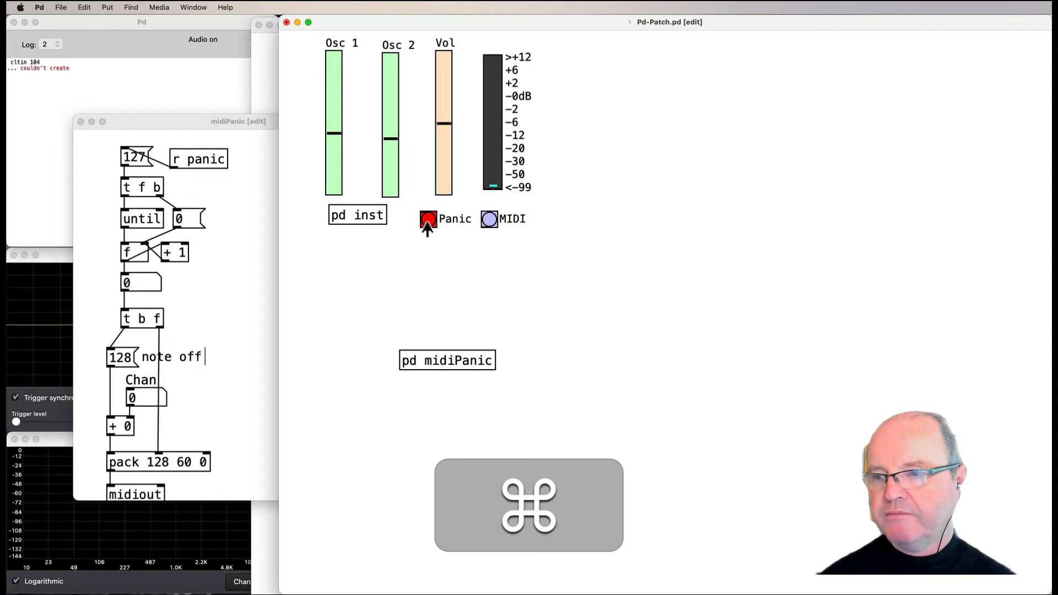
Step: Test the Panic bang, and line up pd inst and pd midiPanic in a row beneath the bangs
super+click(428, 220)
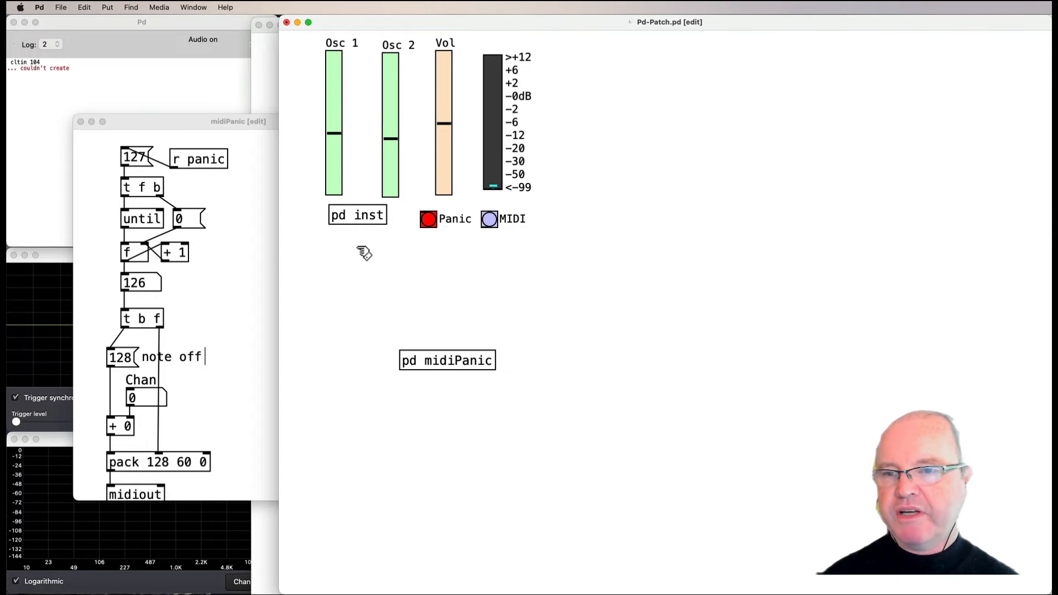
drag(446, 359, 462, 248)
drag(379, 225, 373, 259)
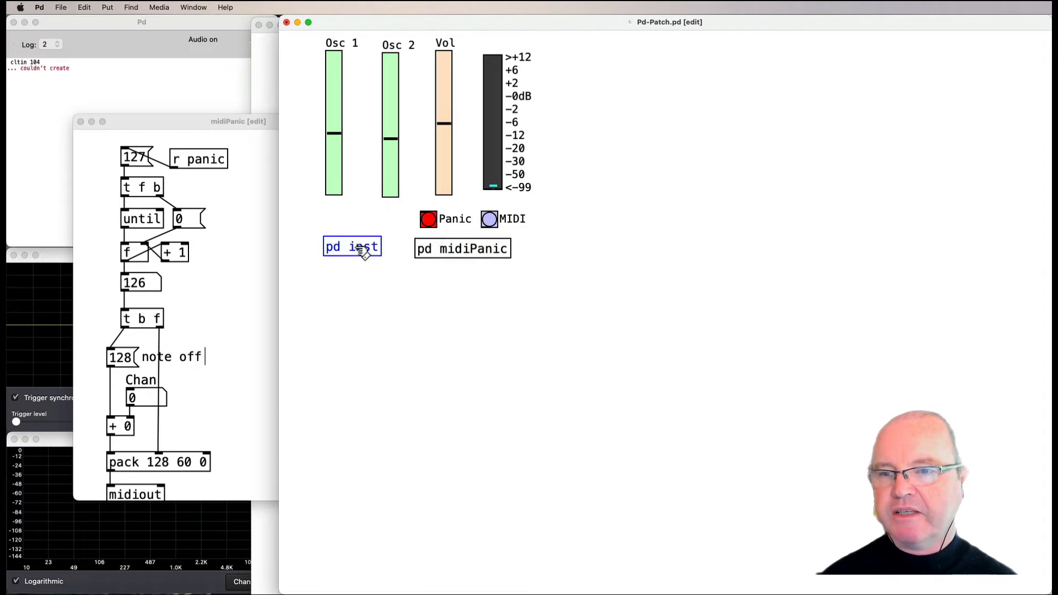
click(349, 217)
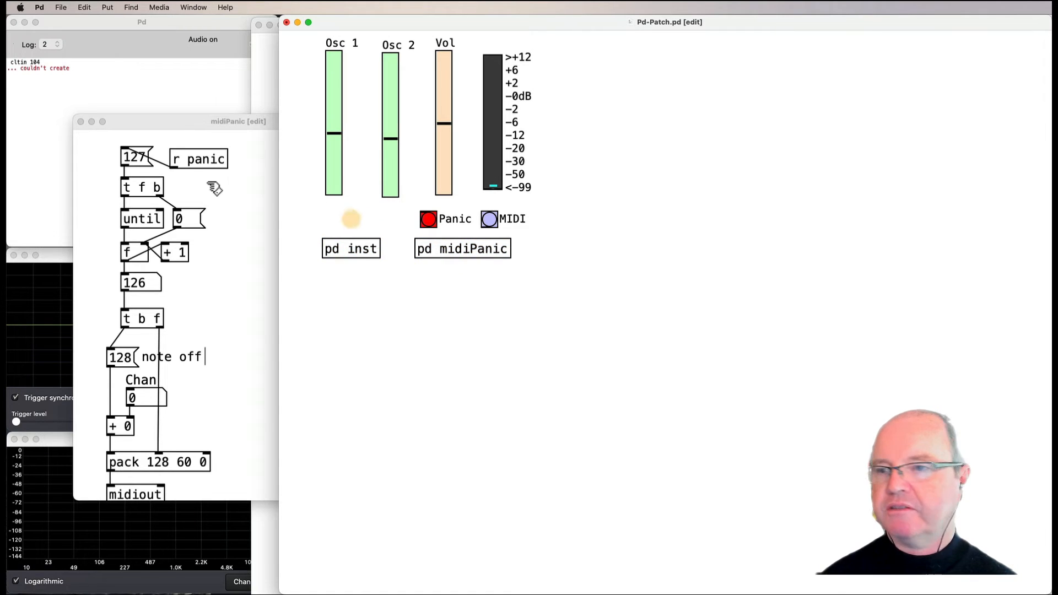
click(82, 121)
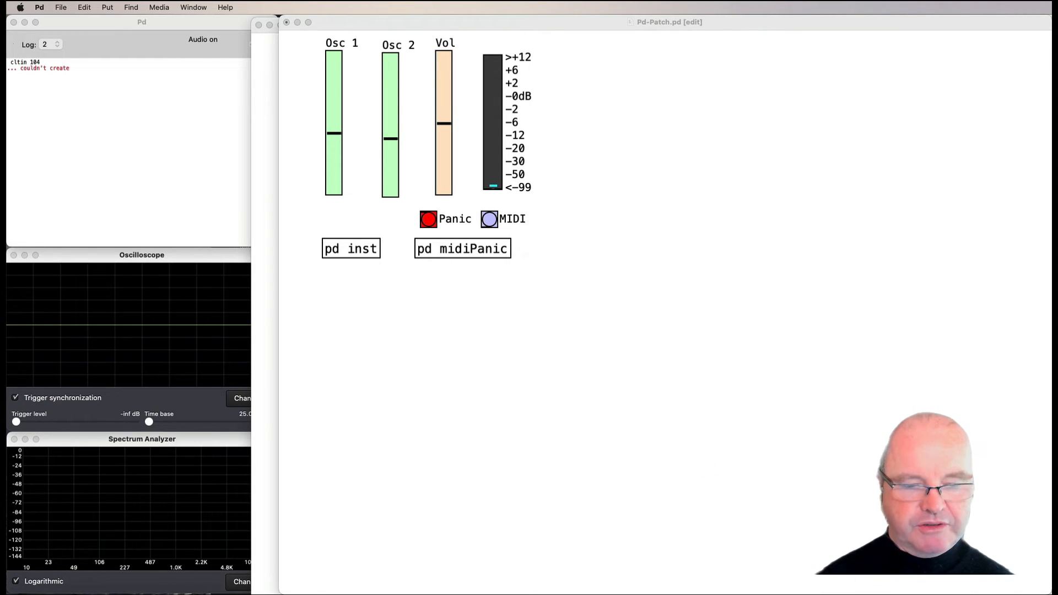
Step: Bring the Clock-Timer patch into view, reset its timer and examine the contents of its pd clock subpatch
drag(932, 576, 463, 284)
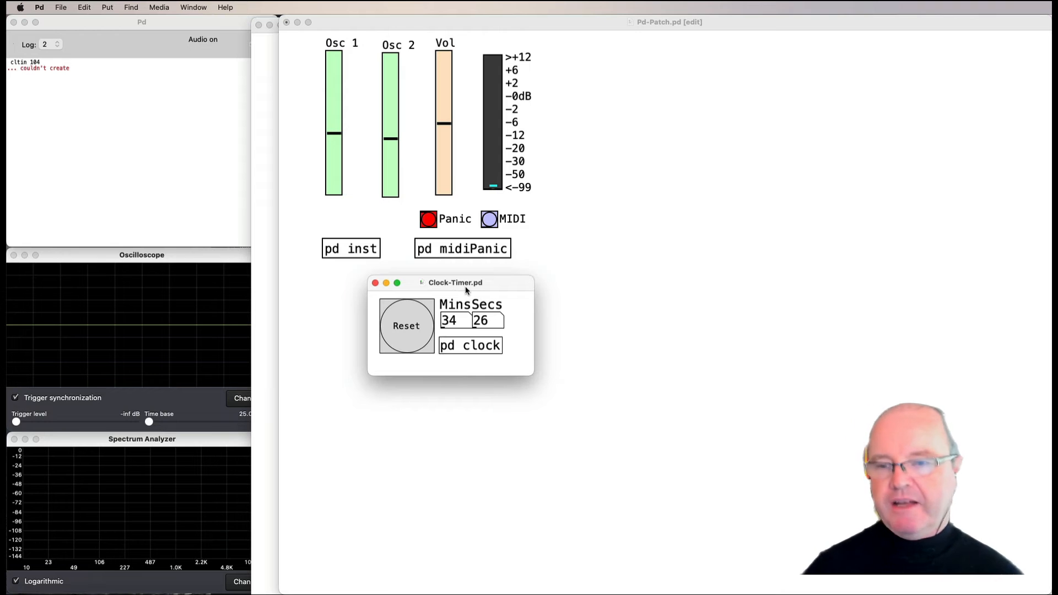
super+click(404, 327)
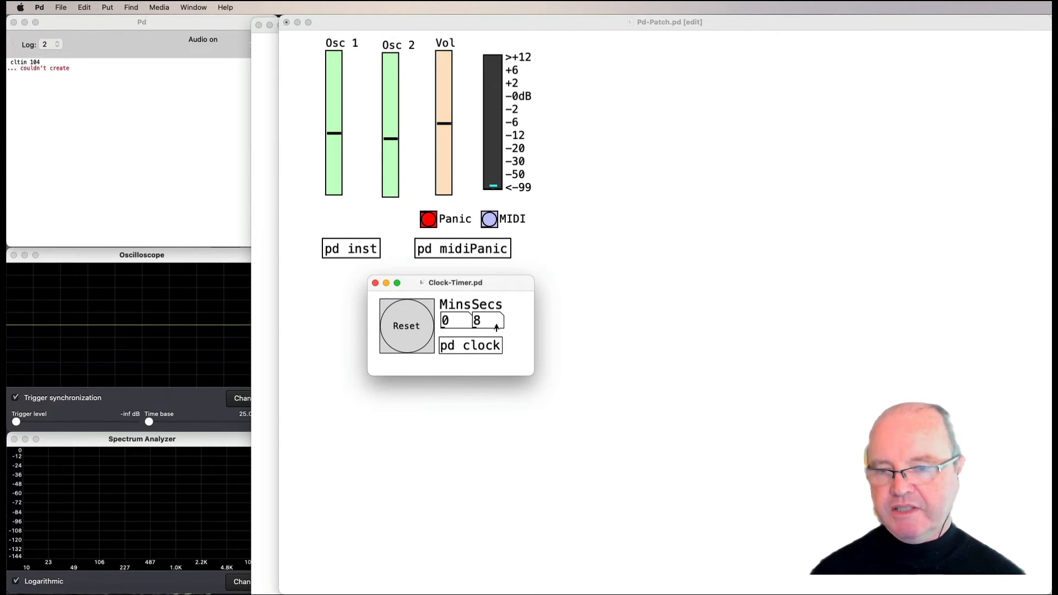
key(super)
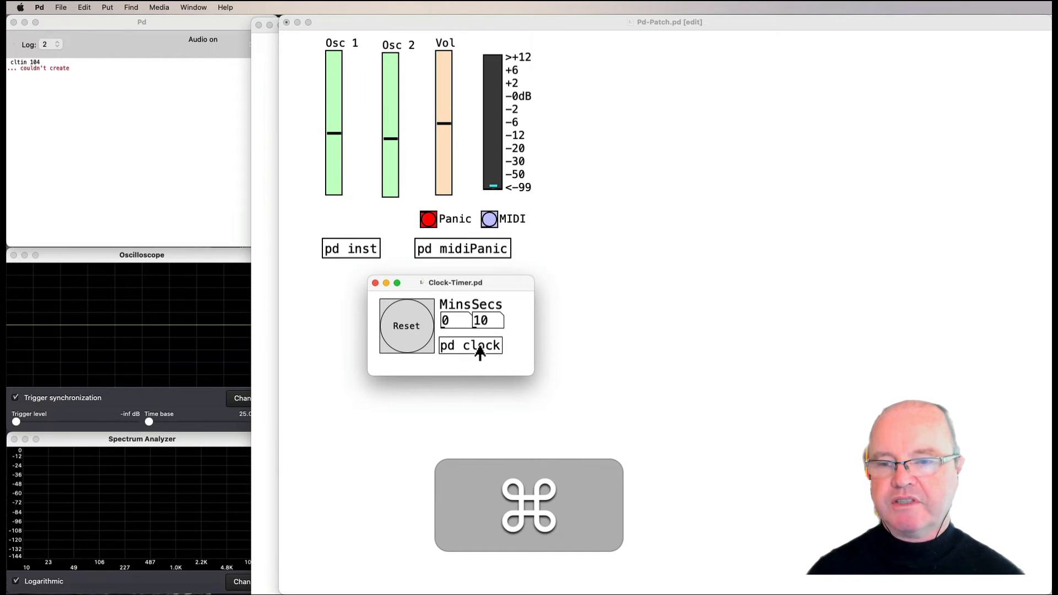
super+click(480, 347)
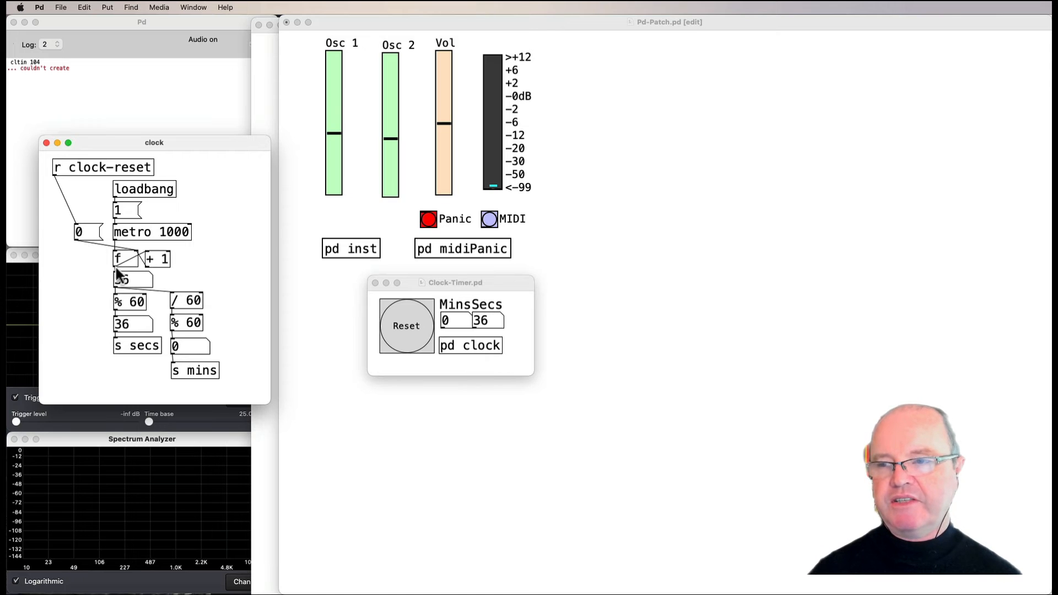
click(46, 143)
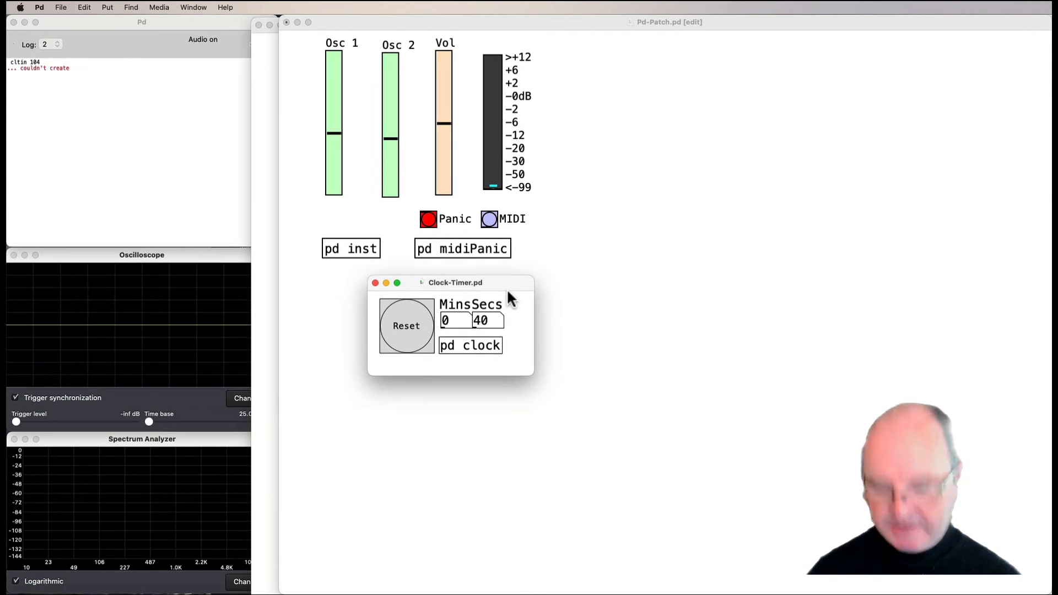
Step: Copy all objects of the Clock-Timer patch and return to the main Pd-Patch window
key(super+e)
key(super+a)
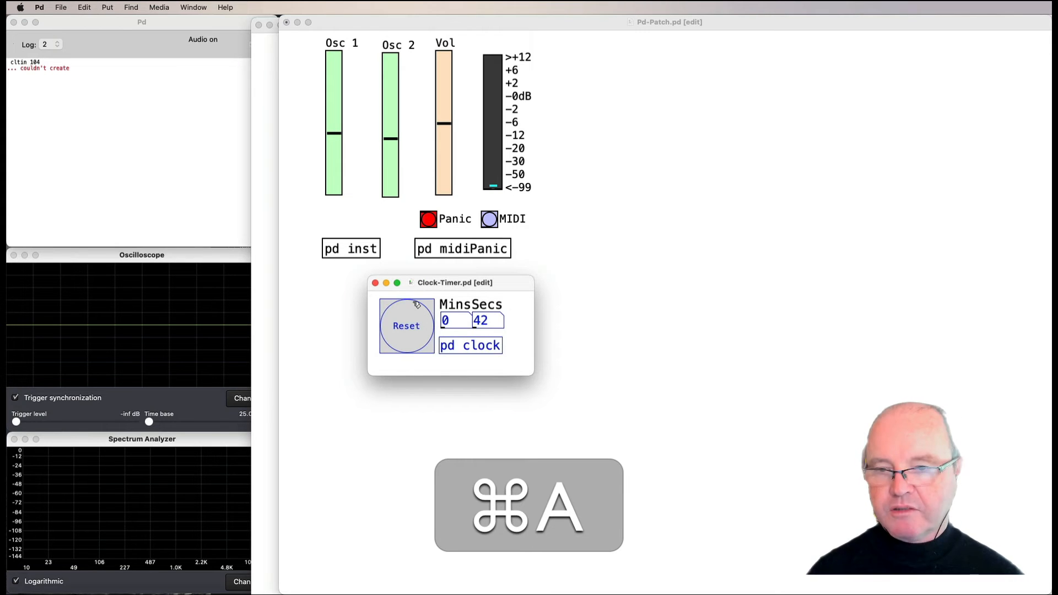
key(super+c)
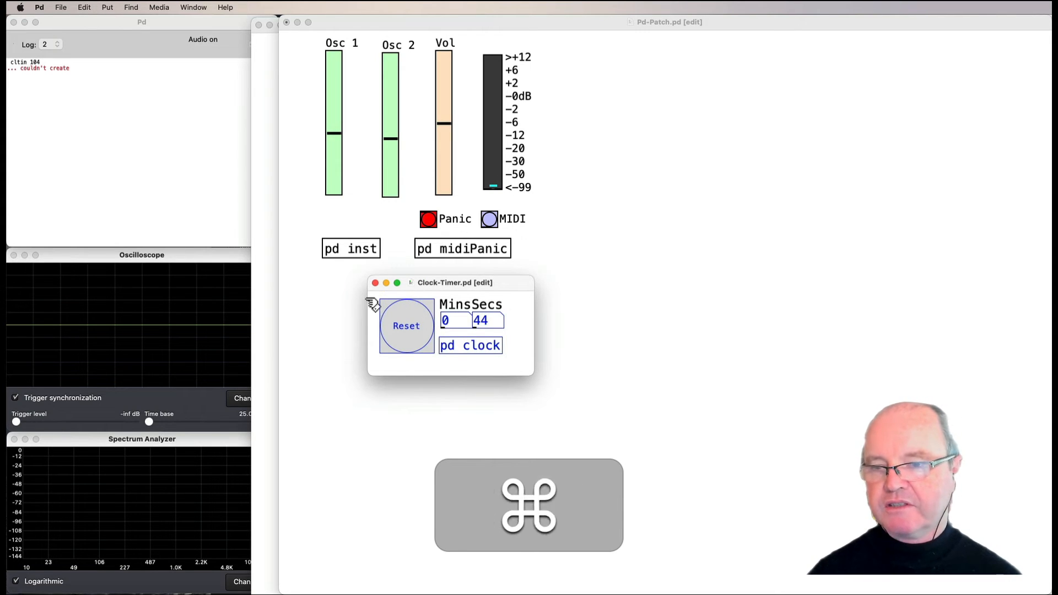
drag(444, 285, 483, 479)
click(445, 332)
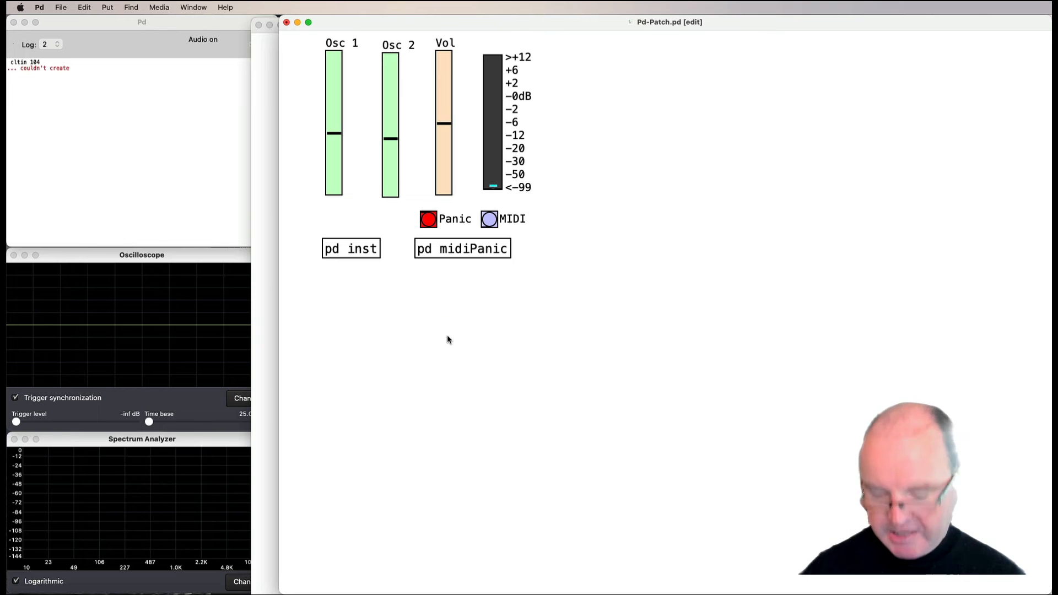
Step: Create a pd clock subpatch in the main patch and paste the copied timer objects into it
key(super+1)
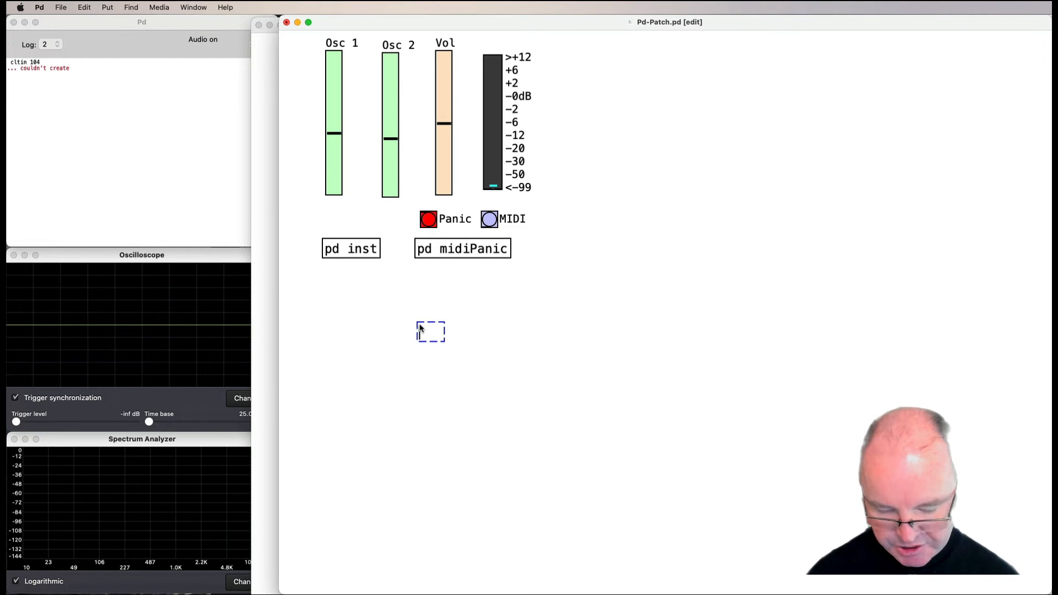
text(pd clock)
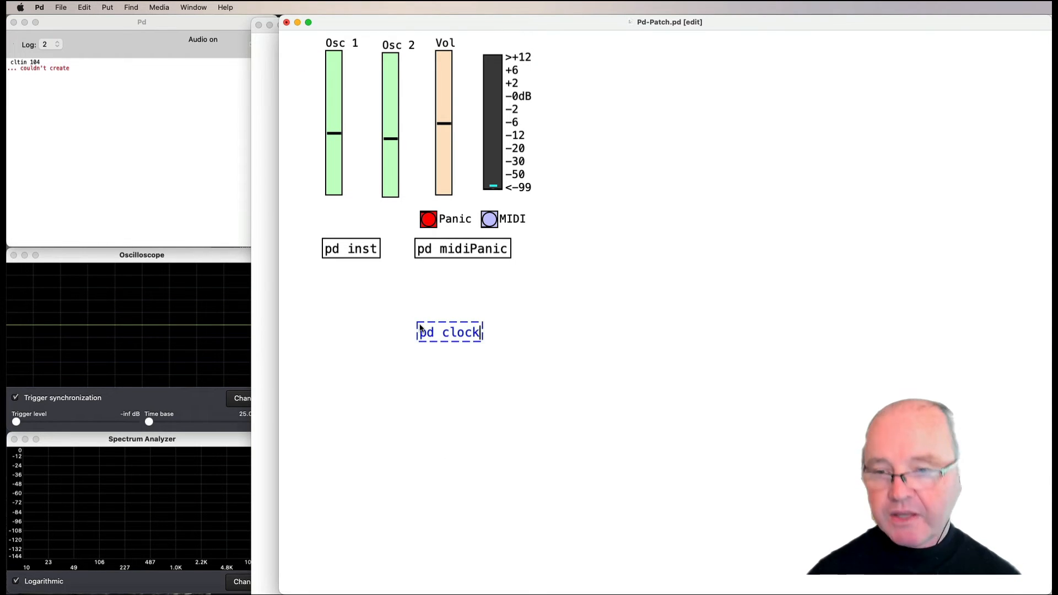
click(485, 383)
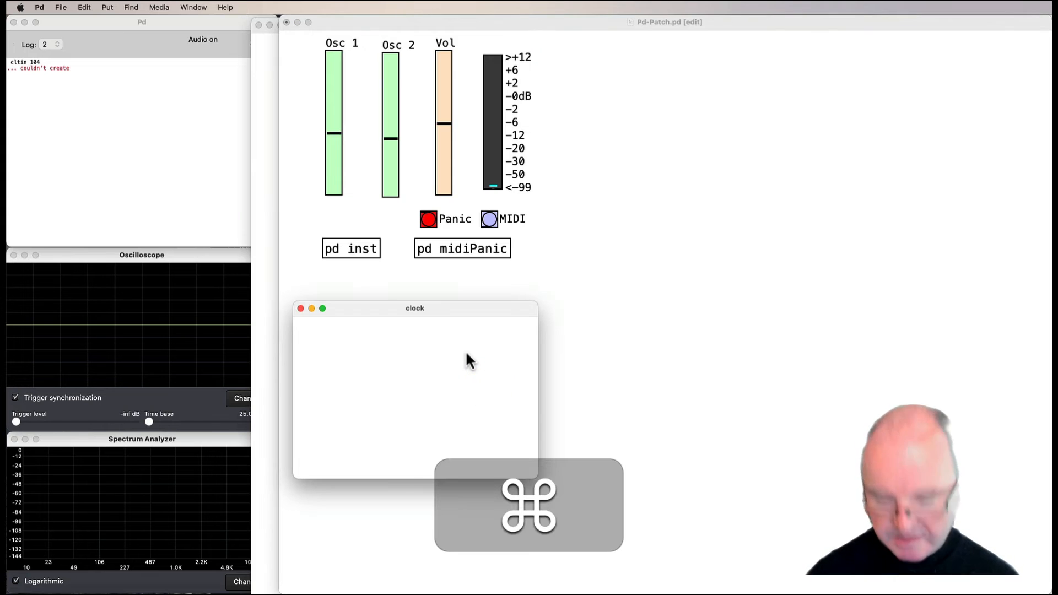
key(super+v)
drag(537, 477, 581, 479)
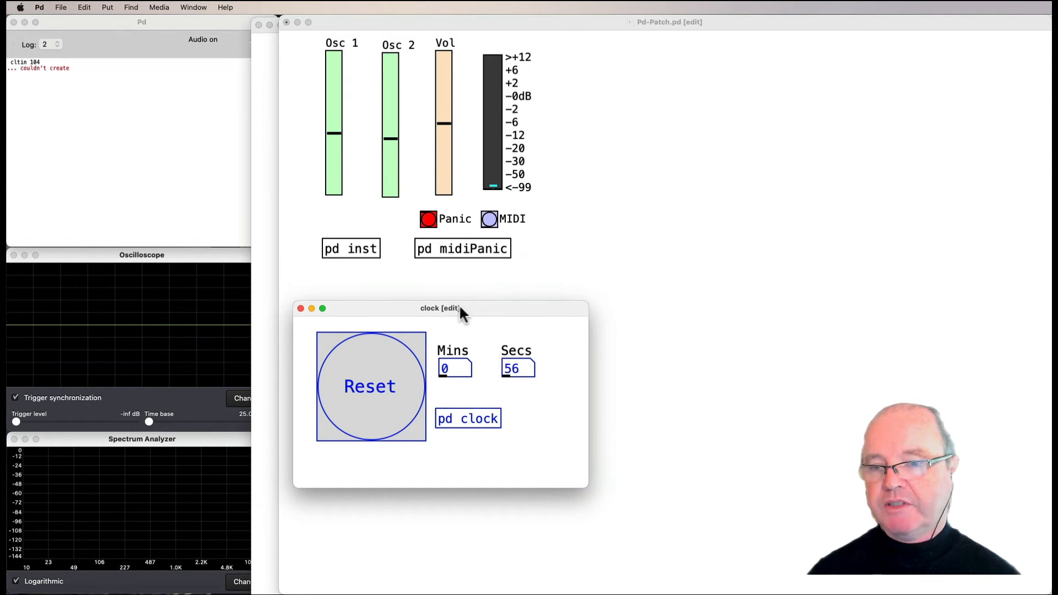
Step: Cut the Reset bang and the Mins and Secs number boxes out of the new subpatch, leaving the nested pd clock
drag(462, 308, 541, 445)
click(468, 383)
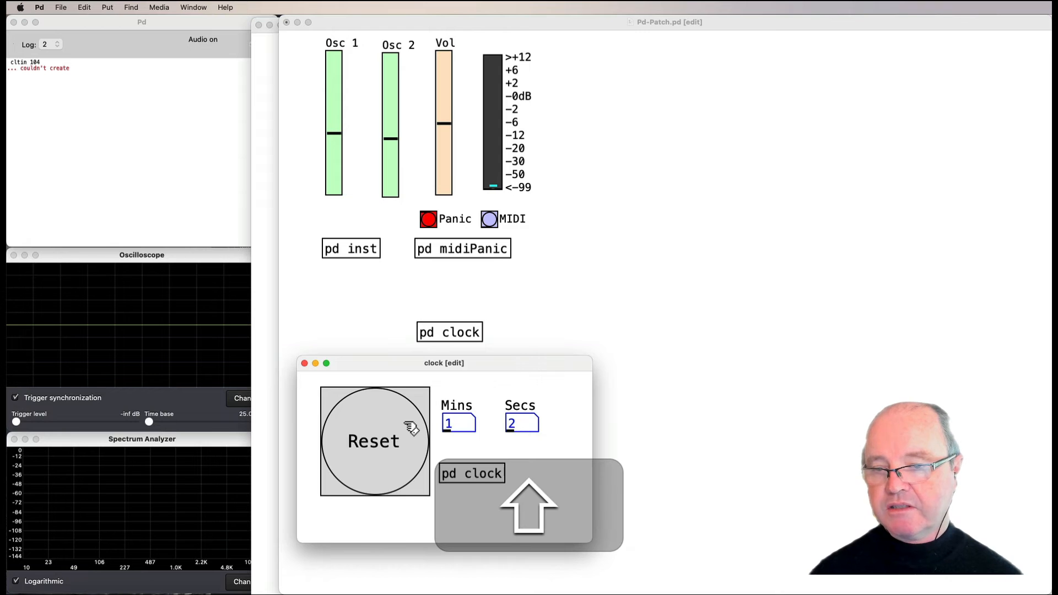
shift+click(409, 426)
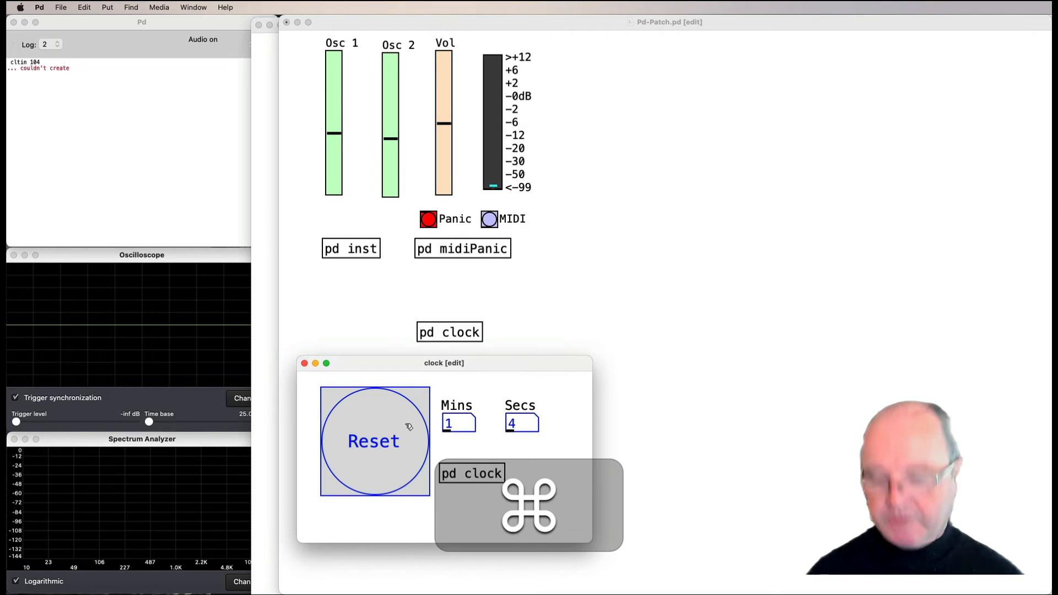
key(super+x)
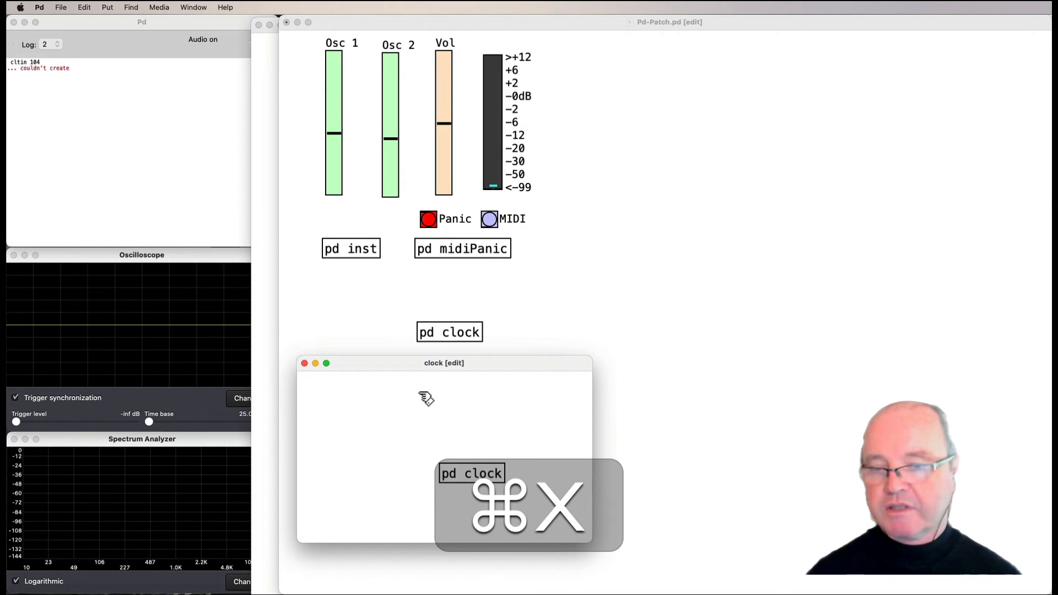
Step: Paste the Reset bang and the Mins and Secs boxes into the main patch beneath pd inst and pd midiPanic
click(304, 363)
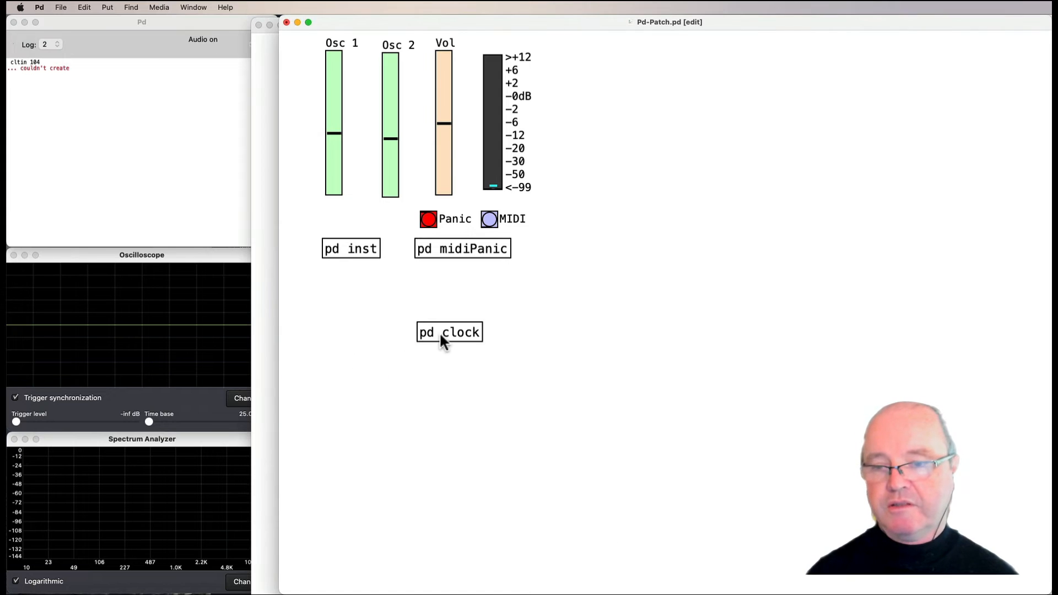
drag(438, 333, 414, 368)
key(super+v)
drag(370, 108, 368, 326)
click(420, 333)
Step: Set the size of the Reset bang to 25
right_click(354, 328)
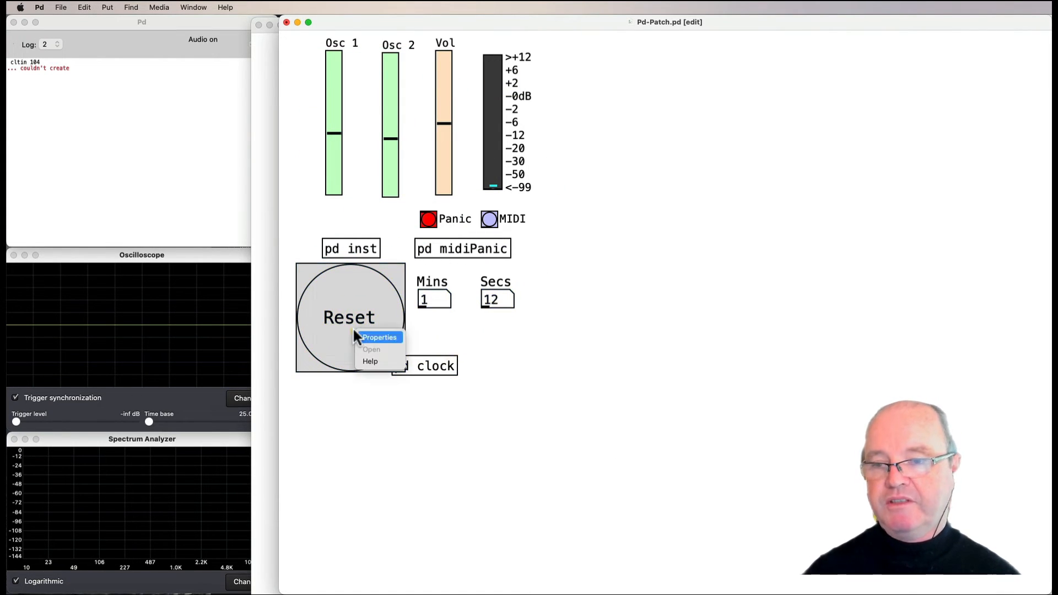
click(368, 336)
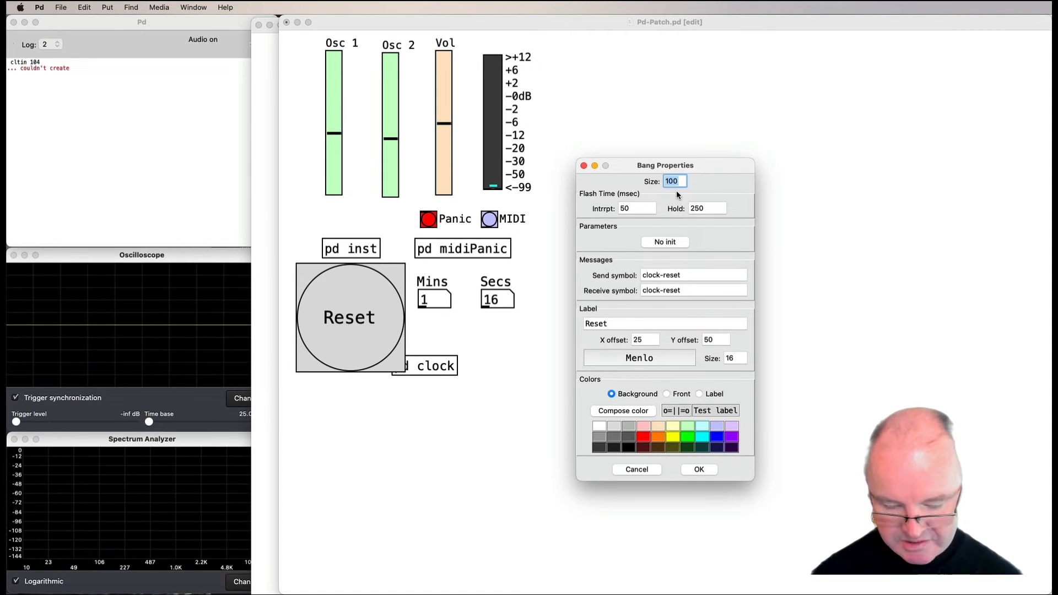
text(25)
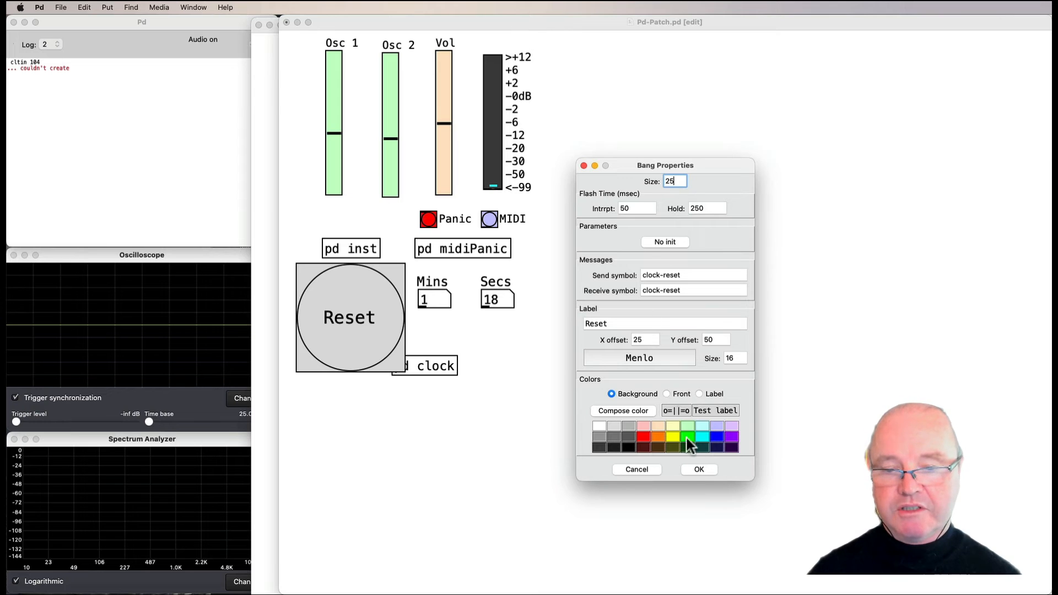
click(699, 469)
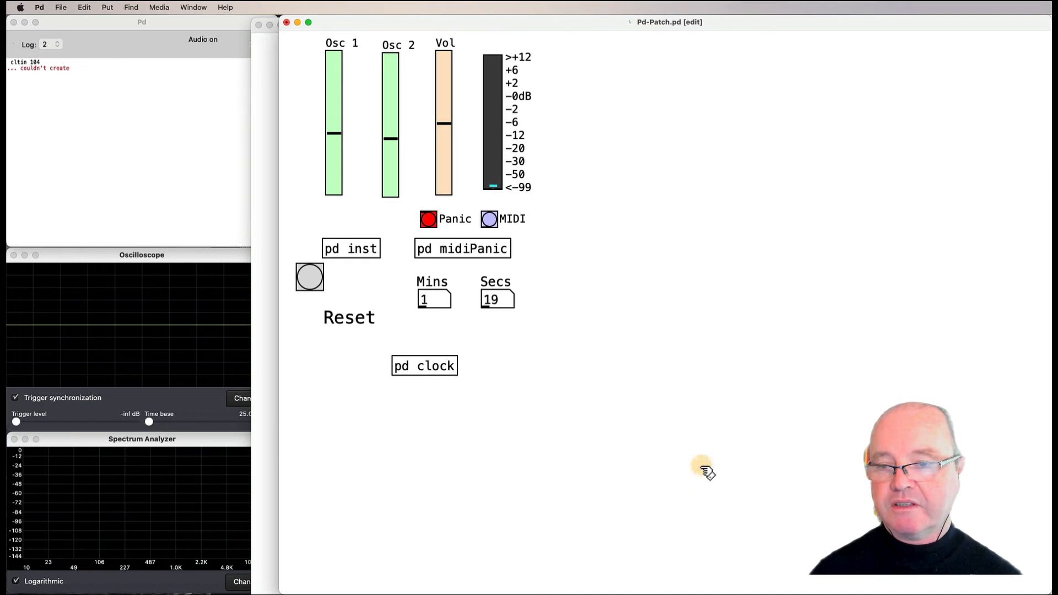
Step: Arrange the Reset bang, the Mins and Secs boxes and pd clock compactly beneath the subpatch row
click(331, 283)
mouse_move(337, 286)
mouse_down()
mouse_move(360, 283)
mouse_move(345, 288)
mouse_up()
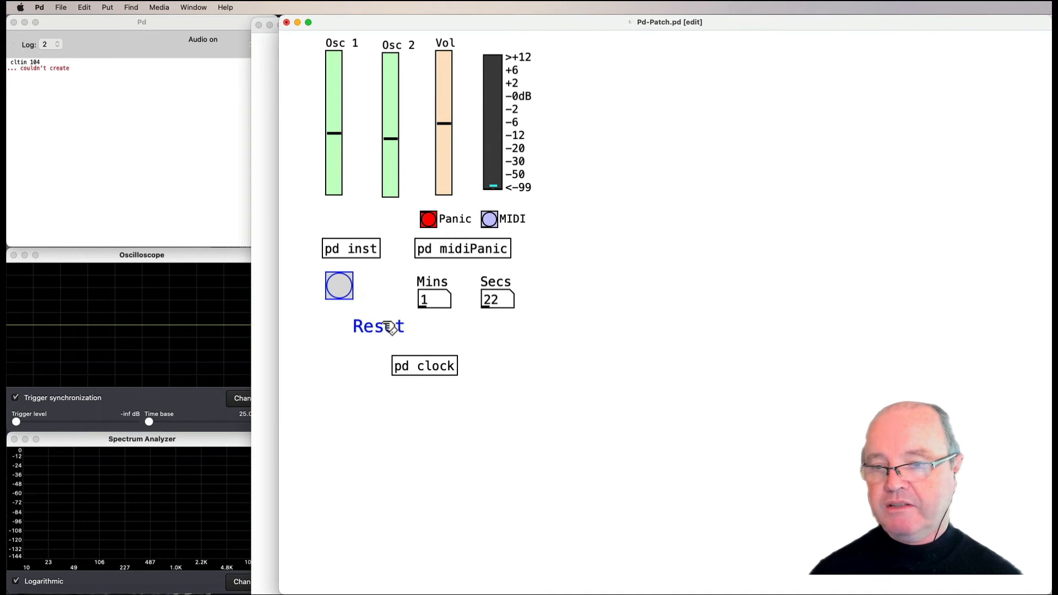
drag(437, 298, 490, 297)
drag(440, 364, 475, 326)
click(457, 348)
key(super+x)
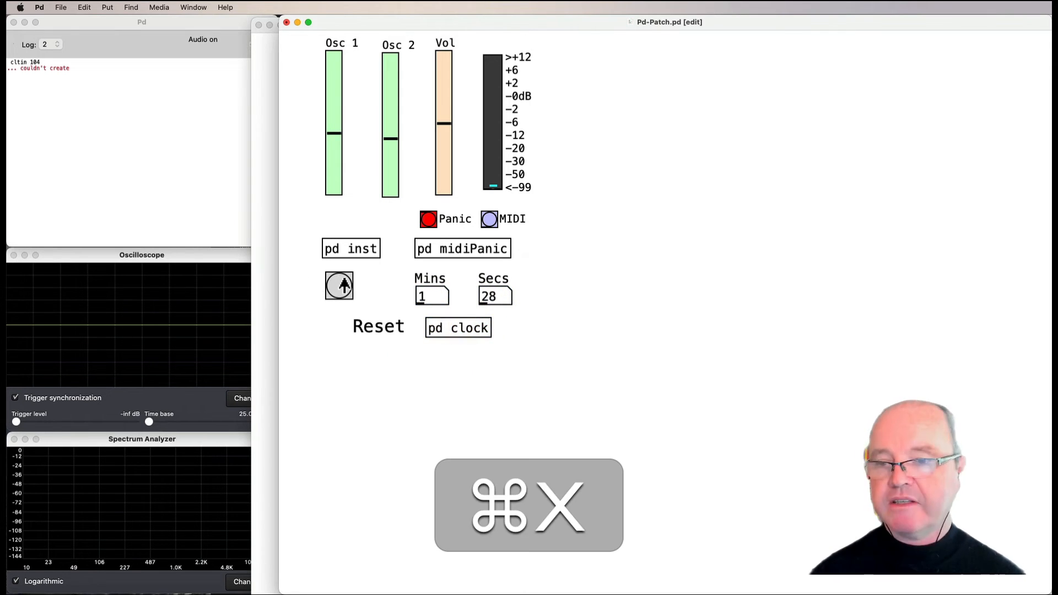
Step: Reset the timer as a test and close the leftover patch window behind the main patch
super+click(343, 280)
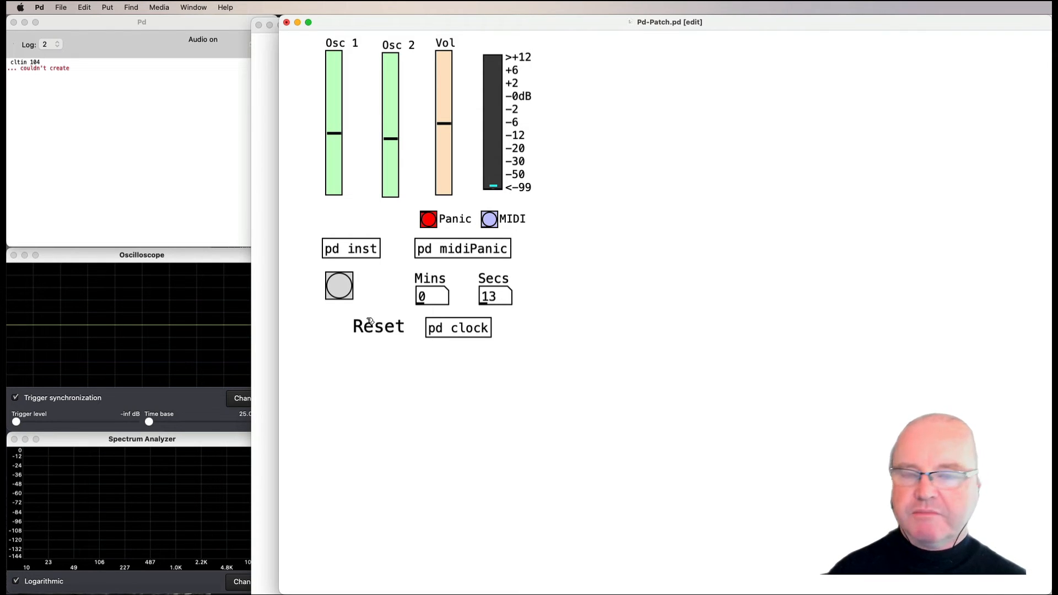
click(264, 318)
key(super+w)
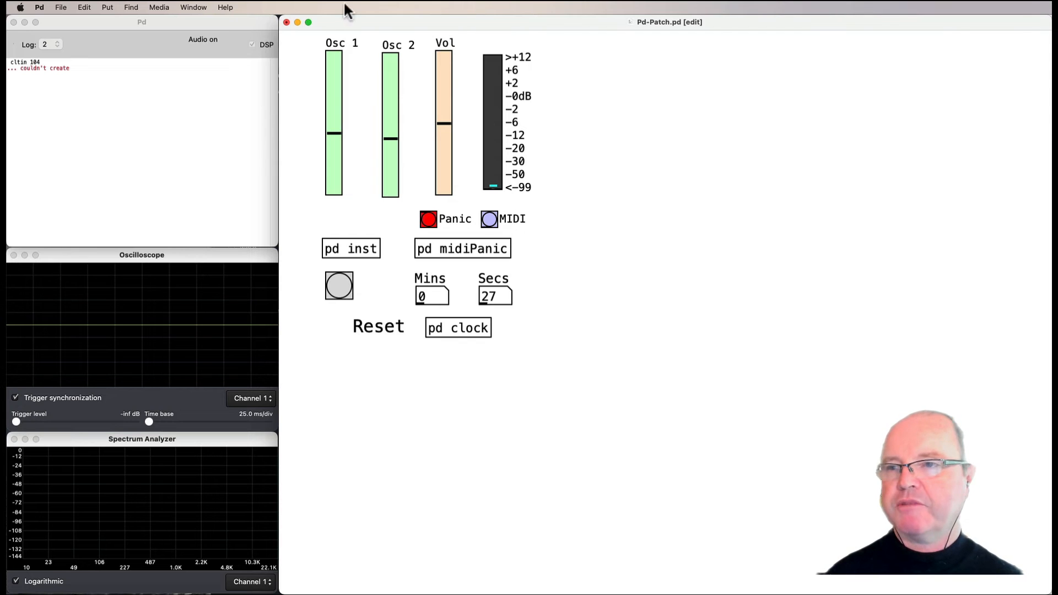
Step: Review the sample rate and the input and output devices in Audio Settings, leaving them unmodified
click(191, 7)
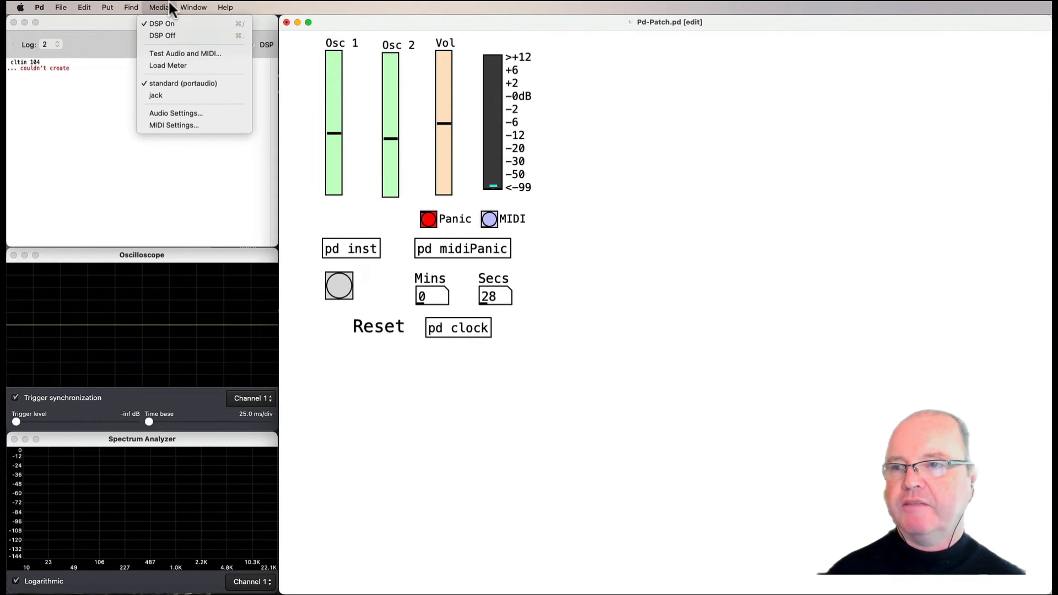
mouse_move(167, 9)
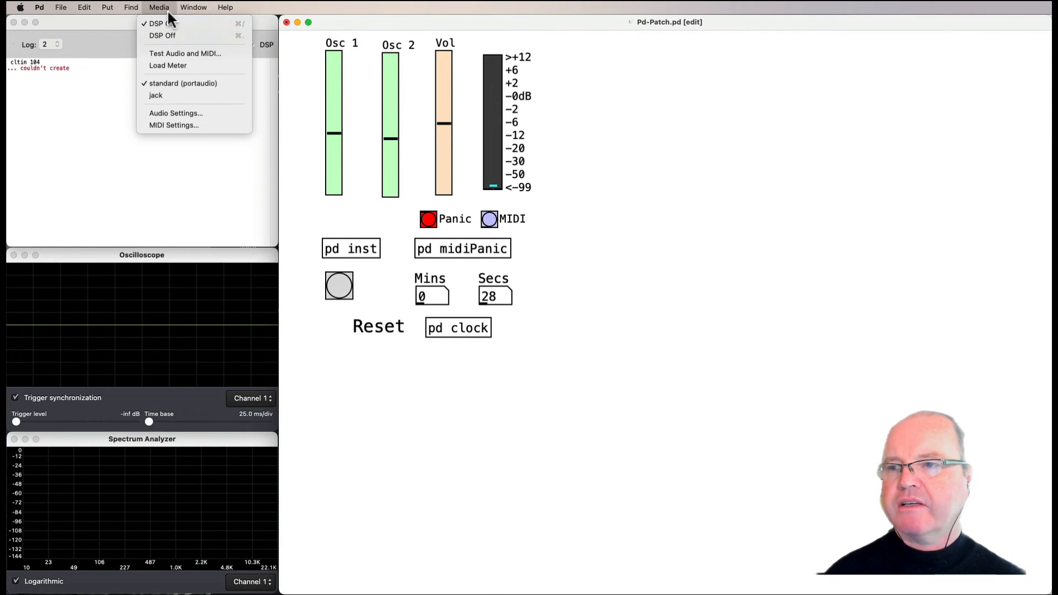
click(193, 118)
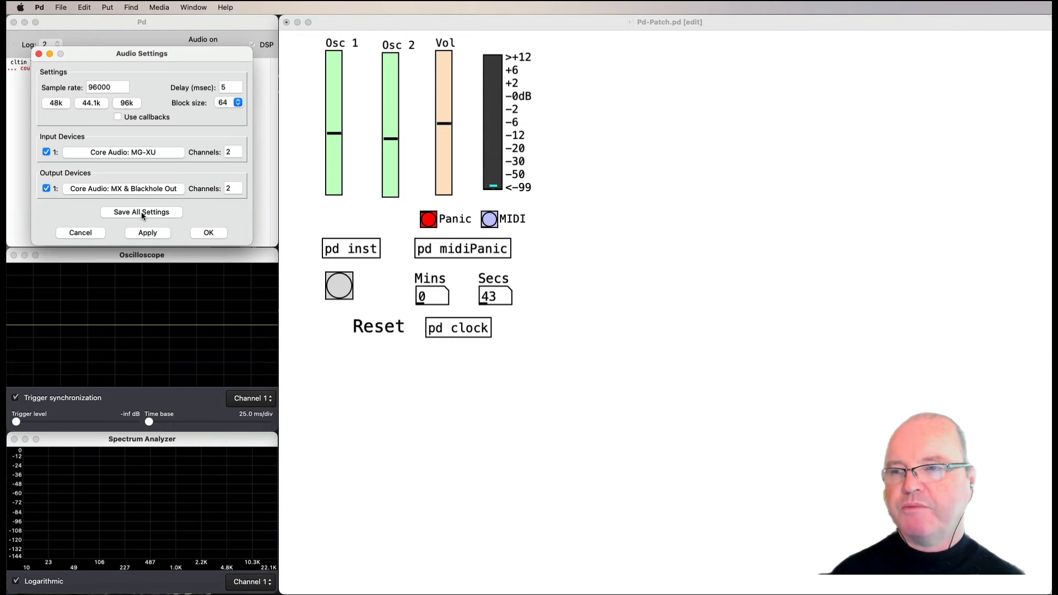
click(79, 233)
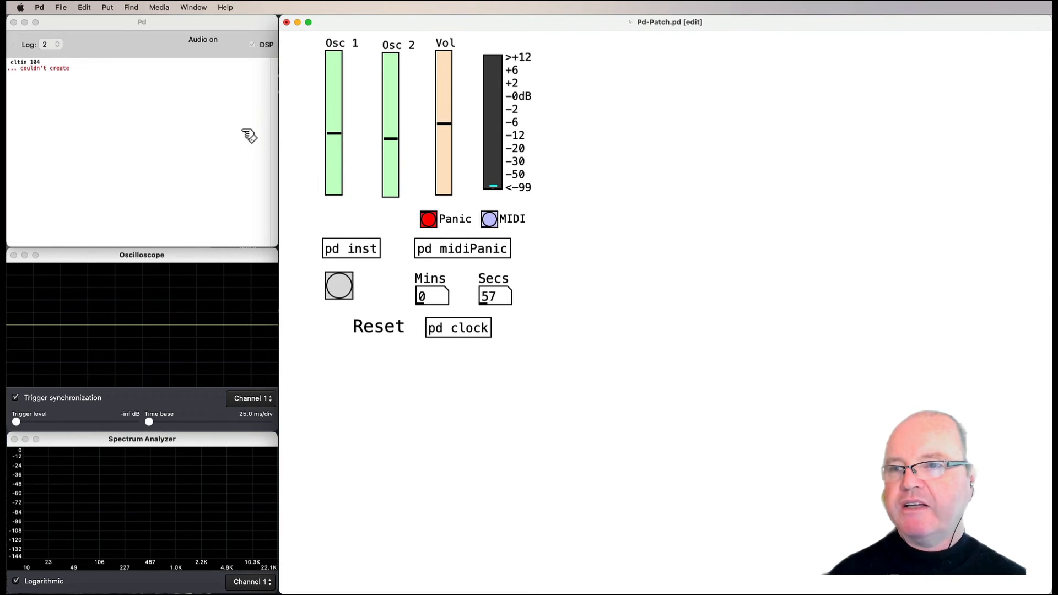
click(238, 94)
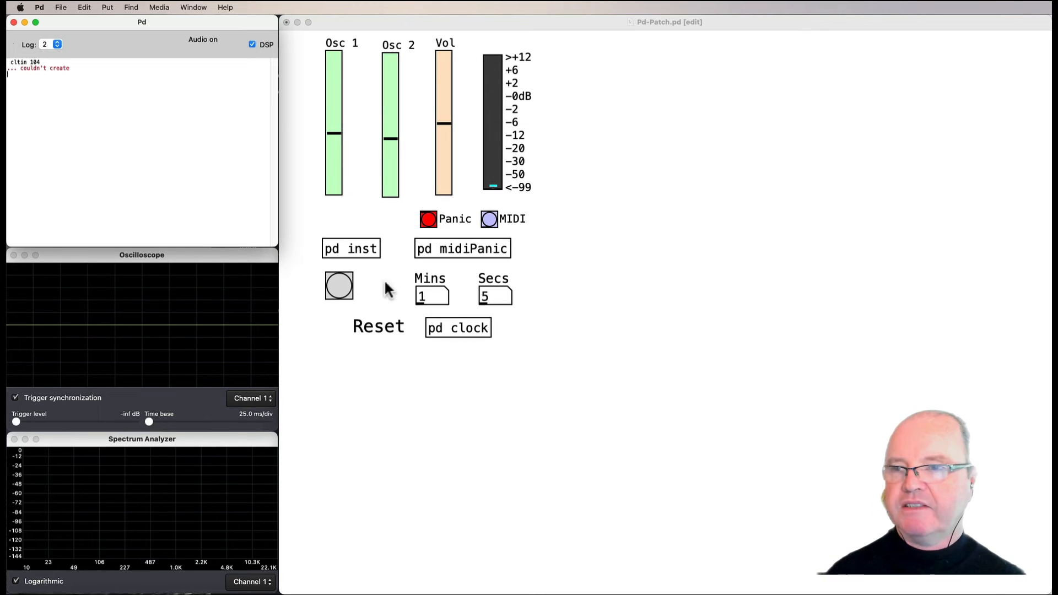
Step: Add a message box containing "; pd dsp 1" in the empty area beneath pd clock
click(391, 369)
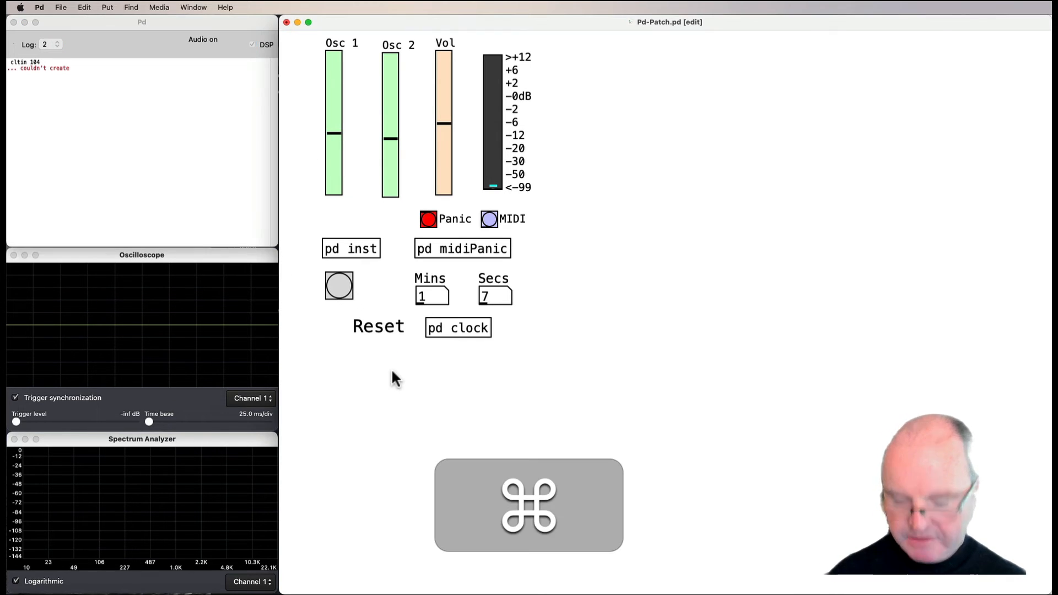
key(super+2)
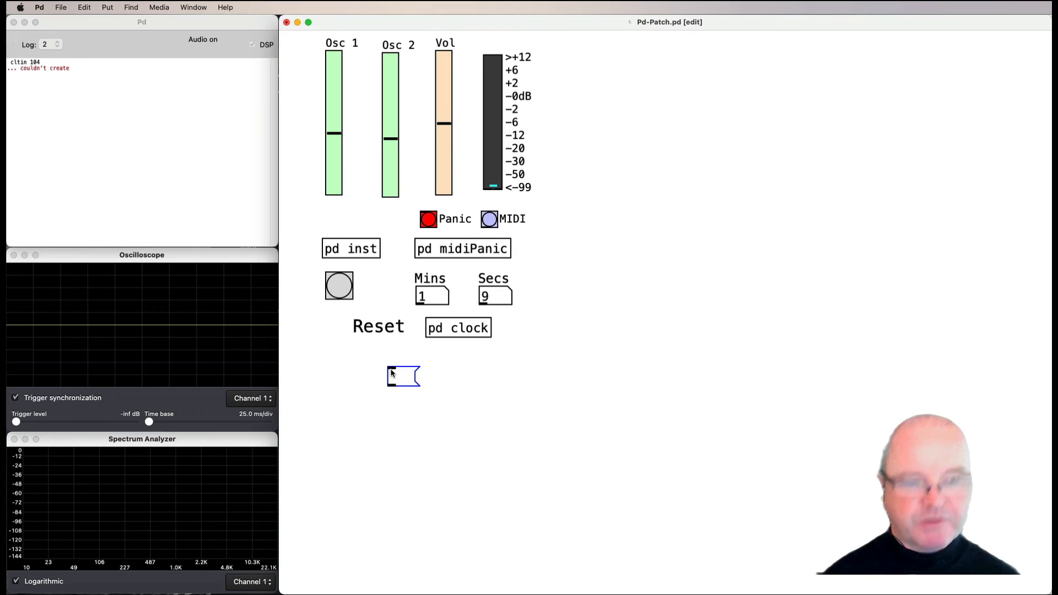
text(;)
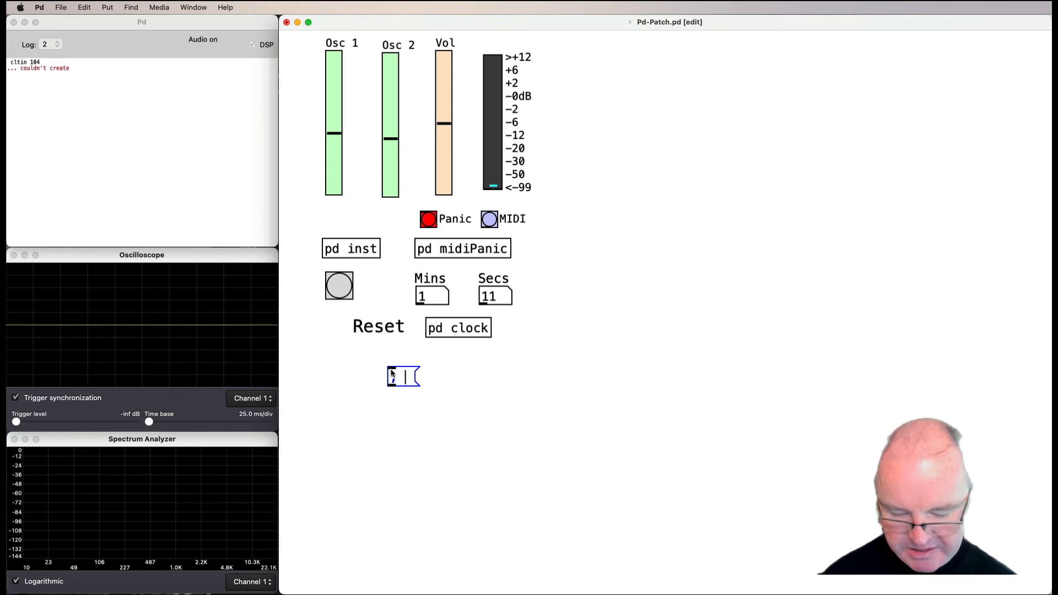
text( pd dsp 1)
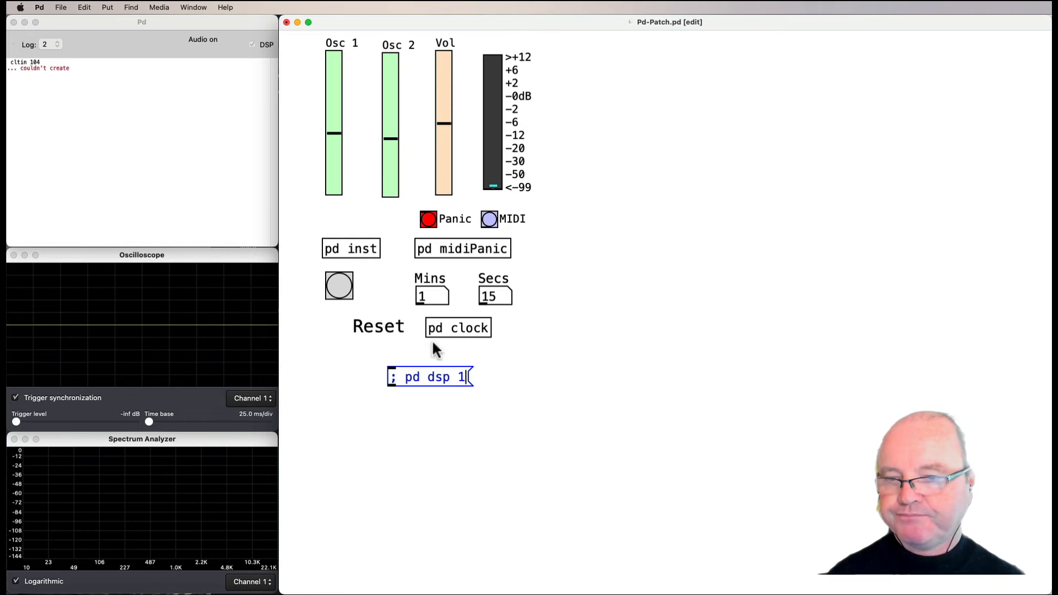
click(445, 430)
drag(453, 373, 450, 381)
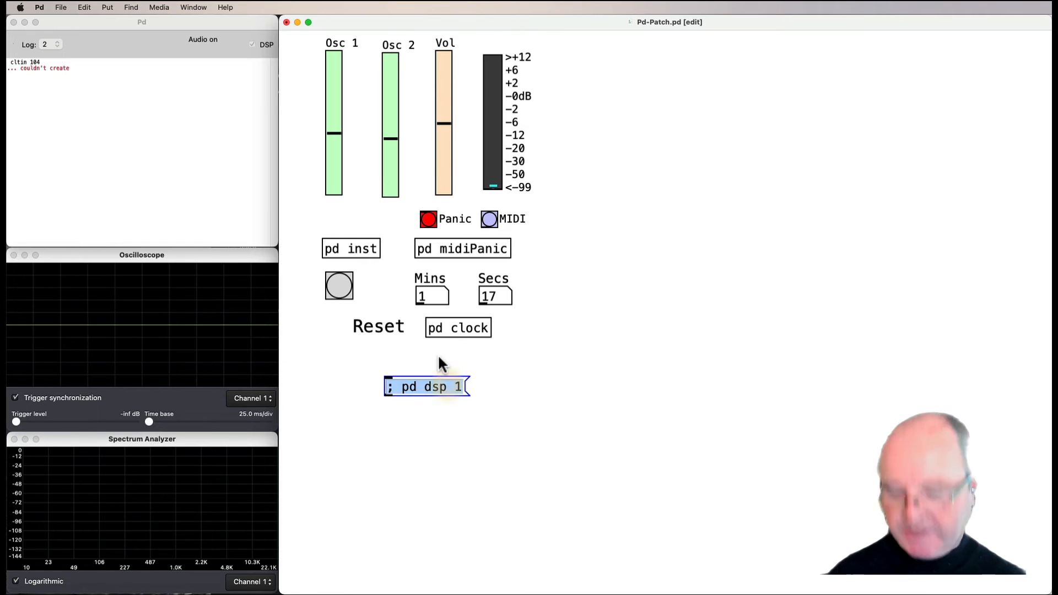
Step: Add a loadbang object above the "; pd dsp 1" message and connect it to the message
click(438, 354)
key(super+1)
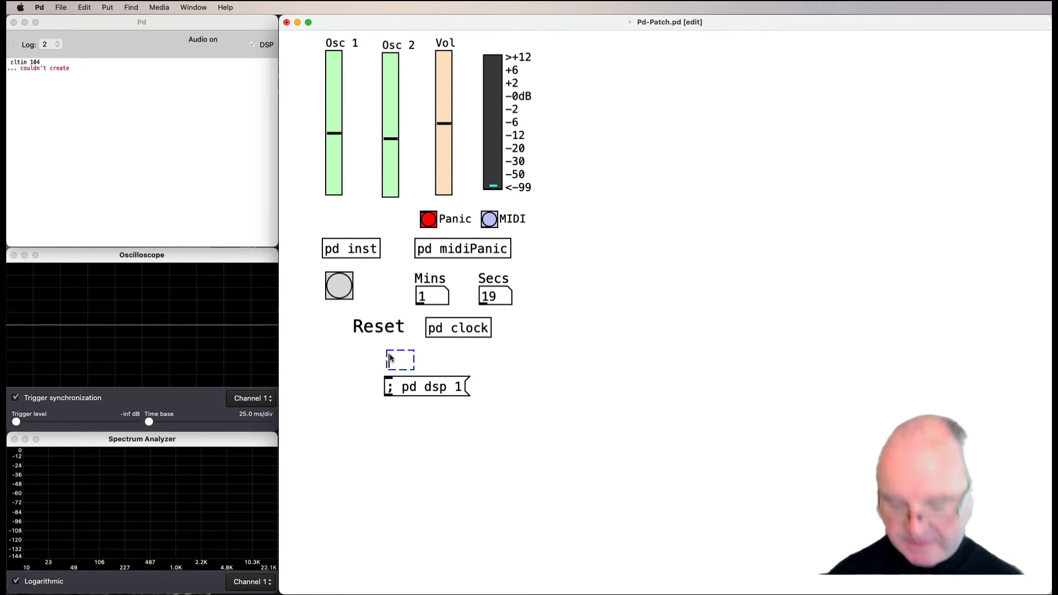
text(loadbang)
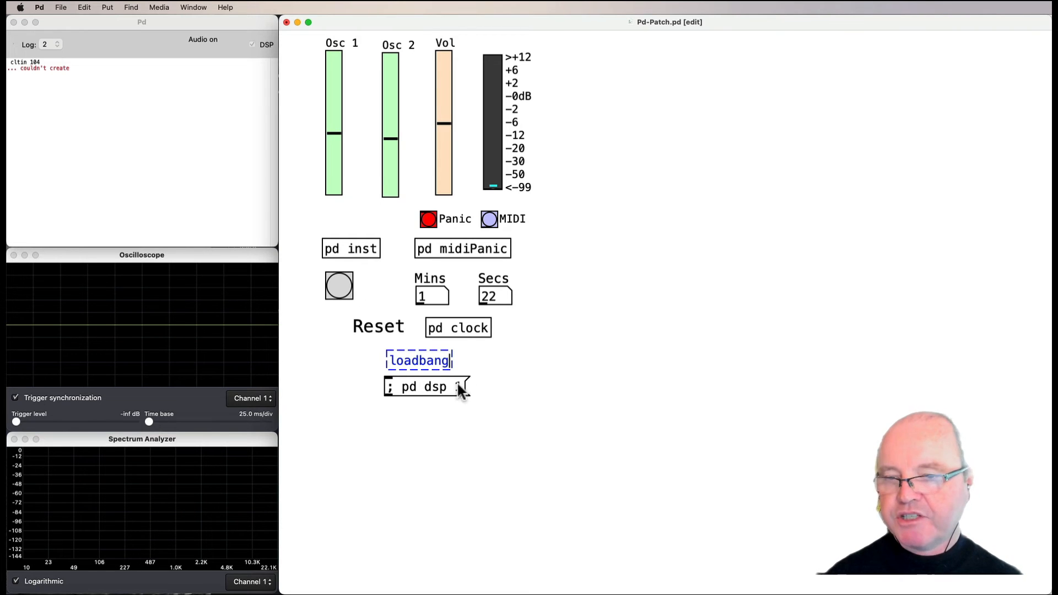
click(508, 366)
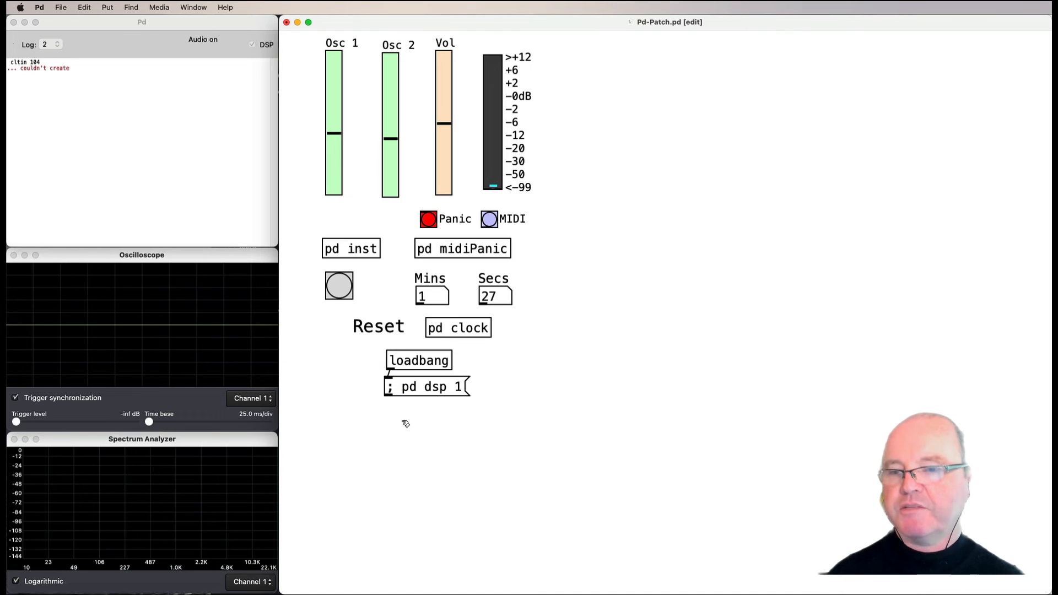
Step: Move the connected loadbang and "; pd dsp 1" pair into the inst subpatch, beside r osc2pitch
drag(364, 355, 413, 407)
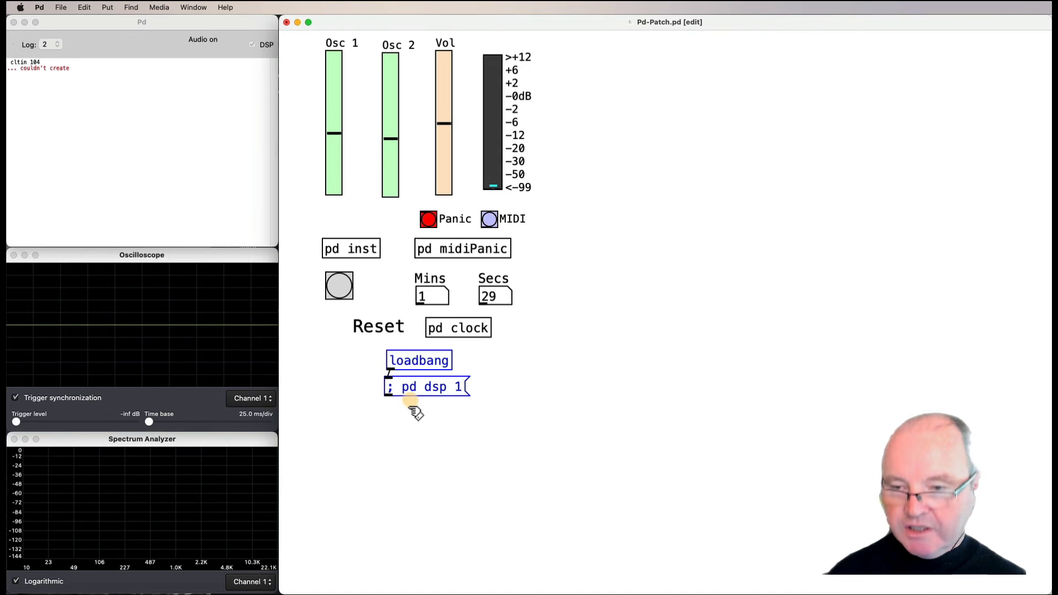
key(super+x)
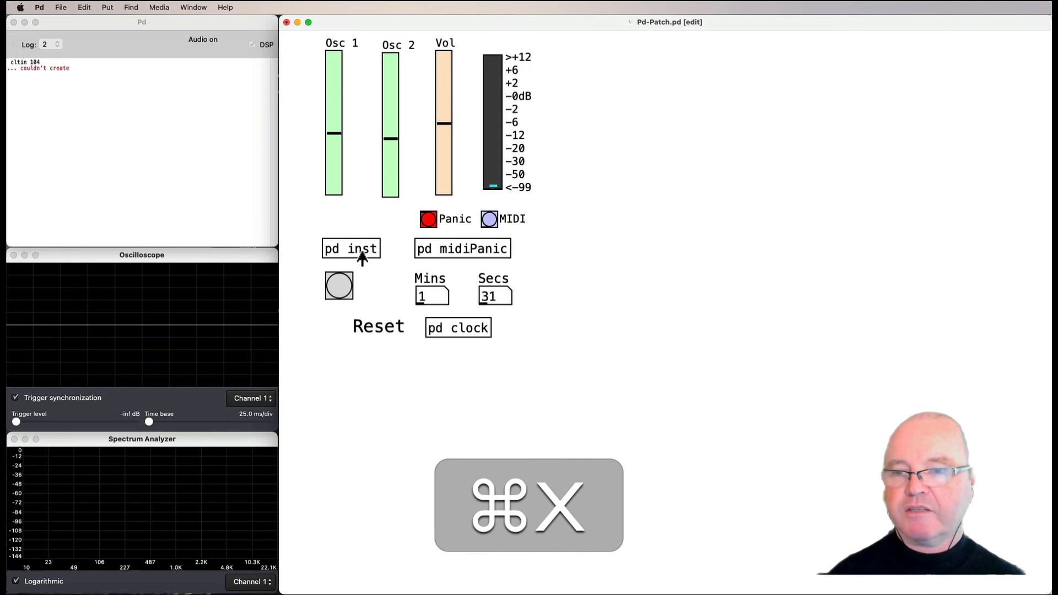
super+click(364, 251)
key(super+v)
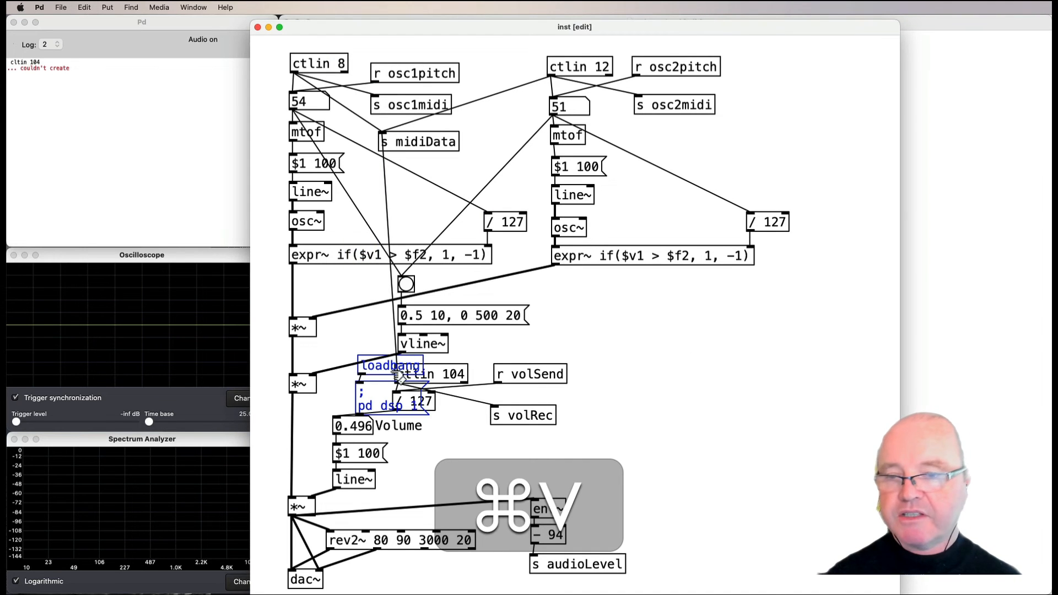
drag(385, 367, 792, 70)
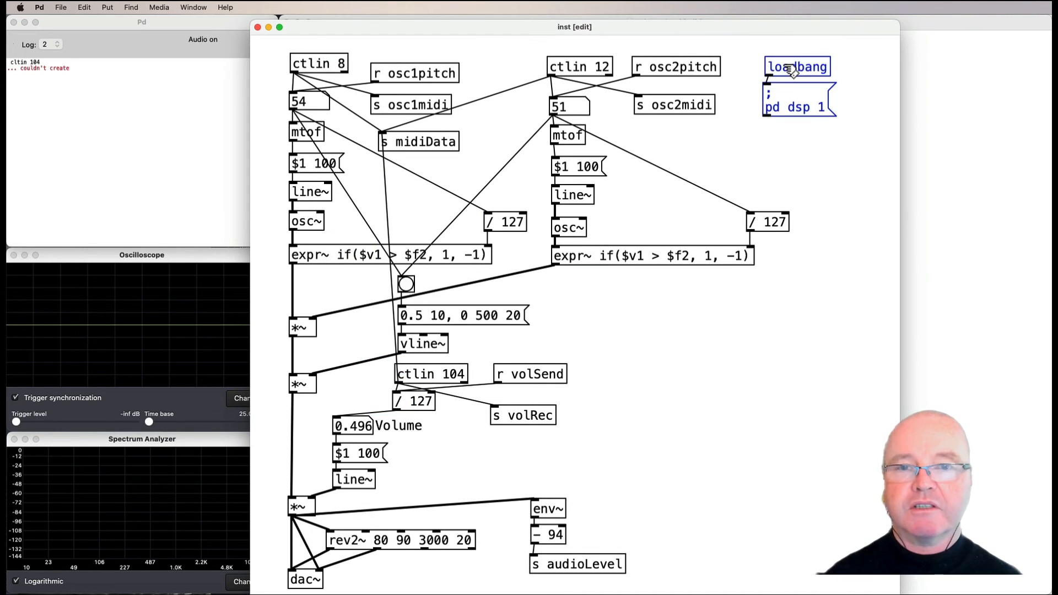
click(760, 131)
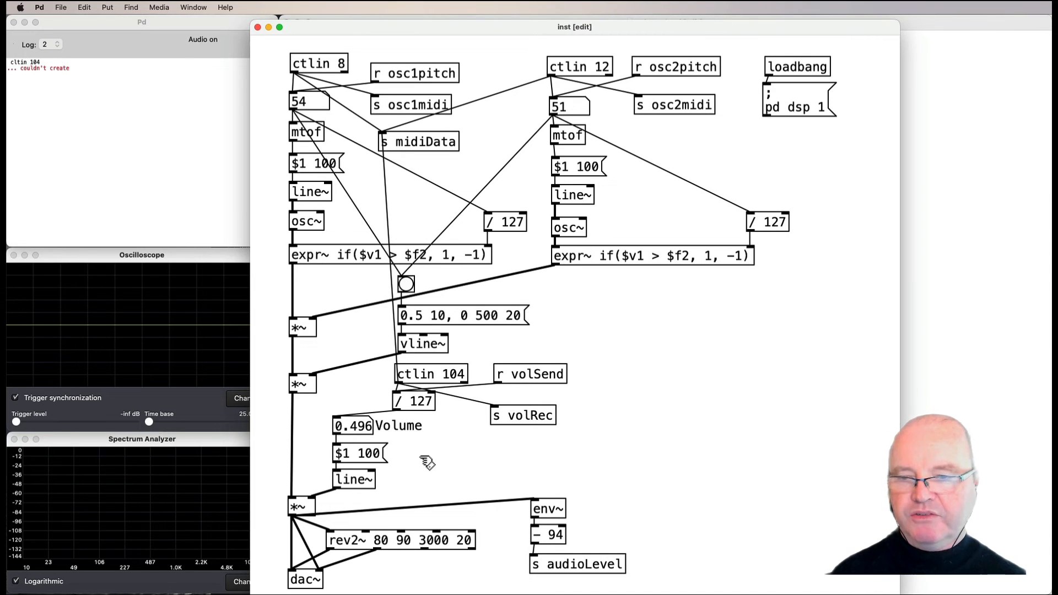
Step: Add a 0.1 message box in the inst subpatch and connect it to the Volume number box
key(super)
key(super+2)
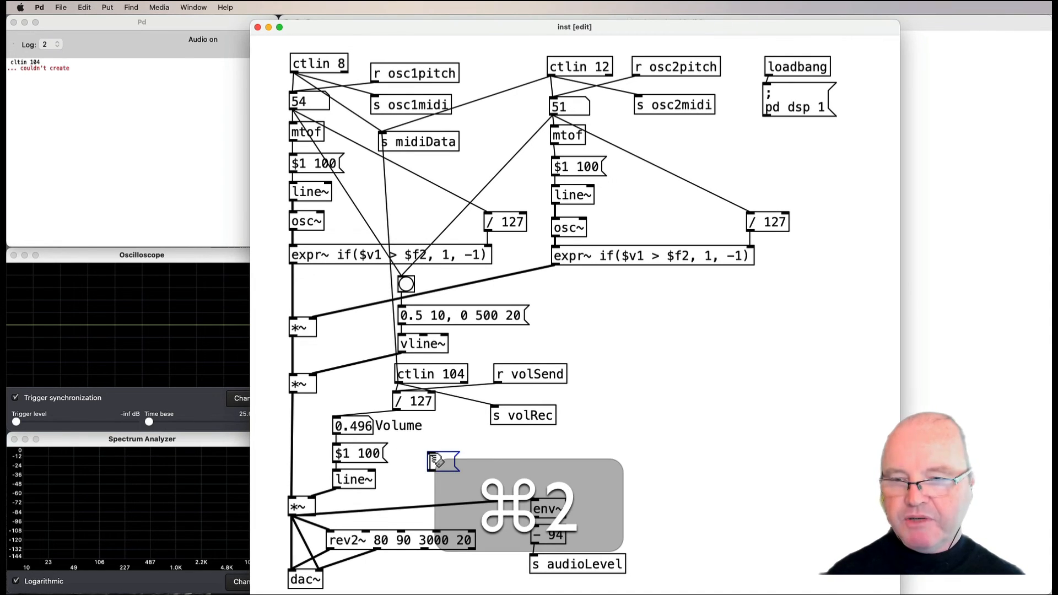
text(0.1)
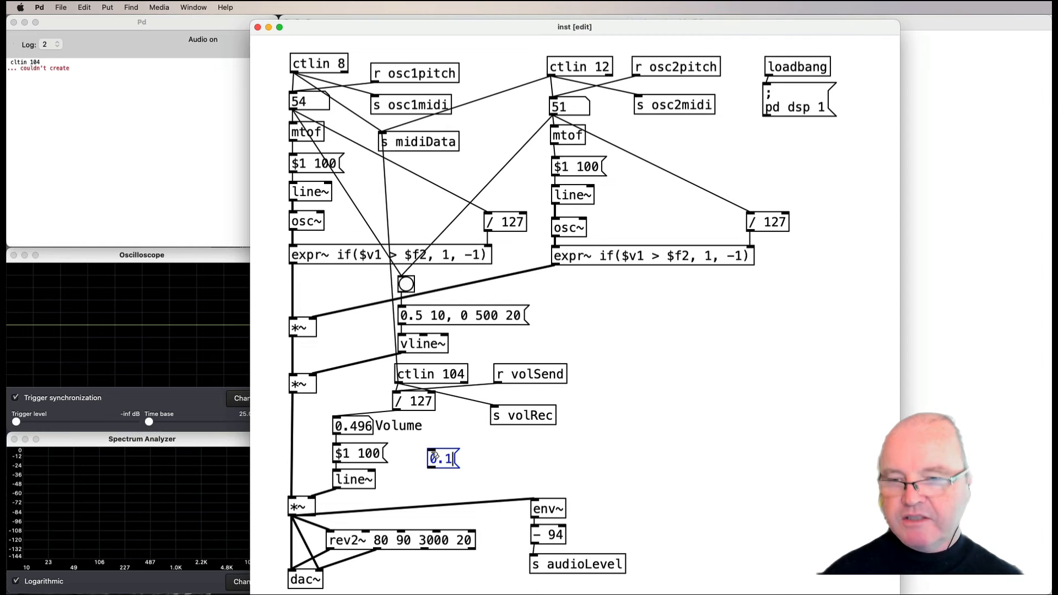
click(520, 467)
drag(430, 467, 337, 420)
Step: Add a loadbang object connected to the 0.1 message and place it directly above that message
key(super)
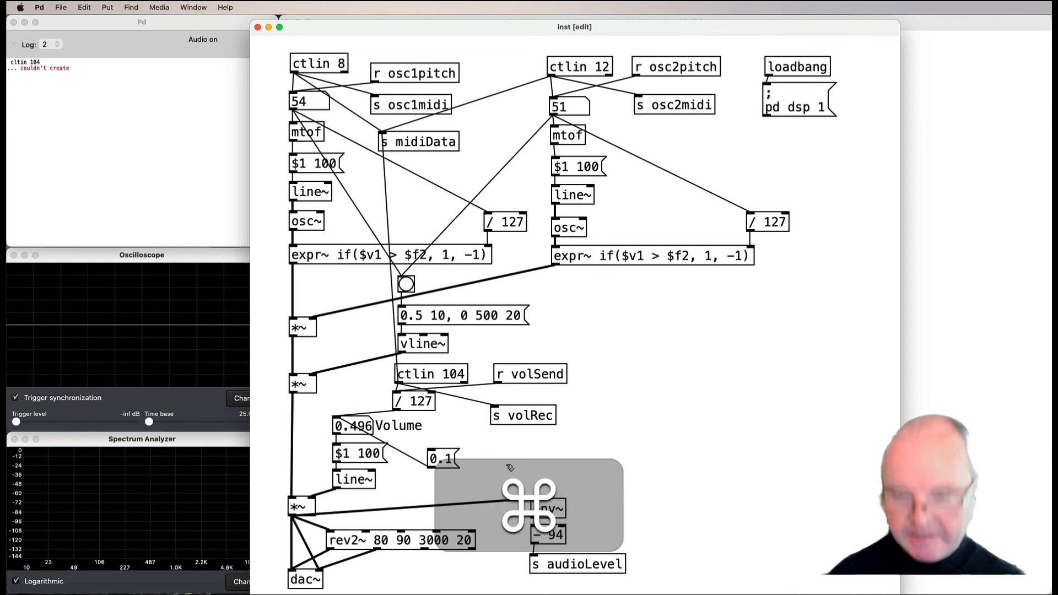
key(super+1)
text(loadban)
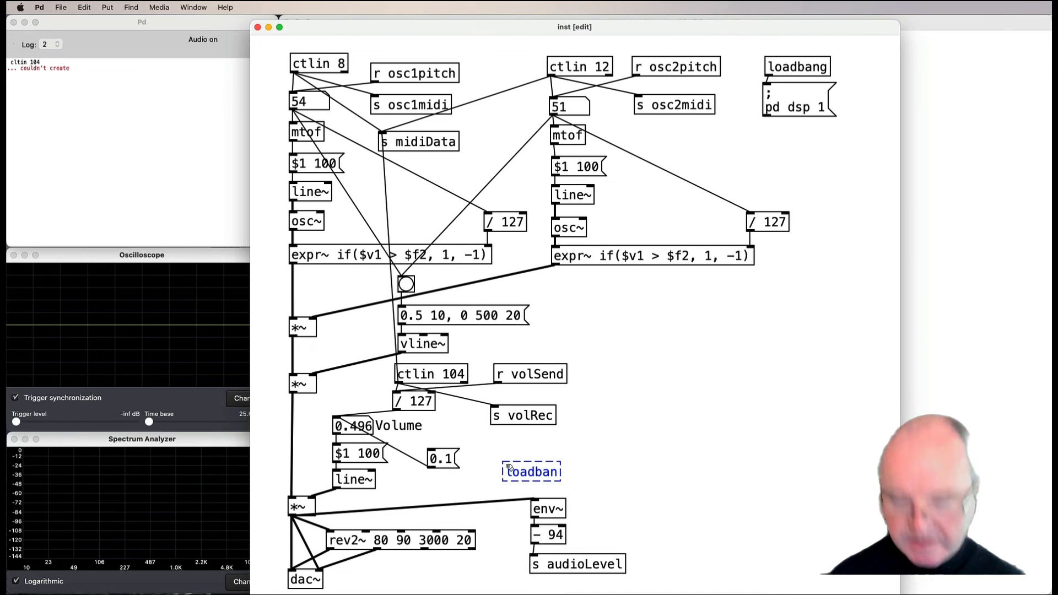
text(g)
click(601, 428)
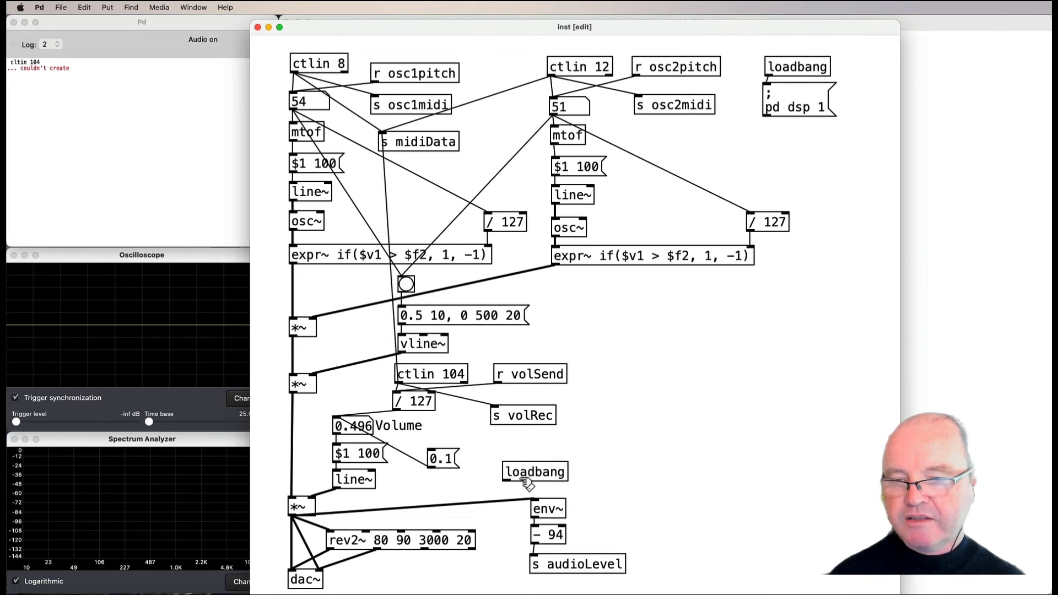
drag(504, 480, 430, 449)
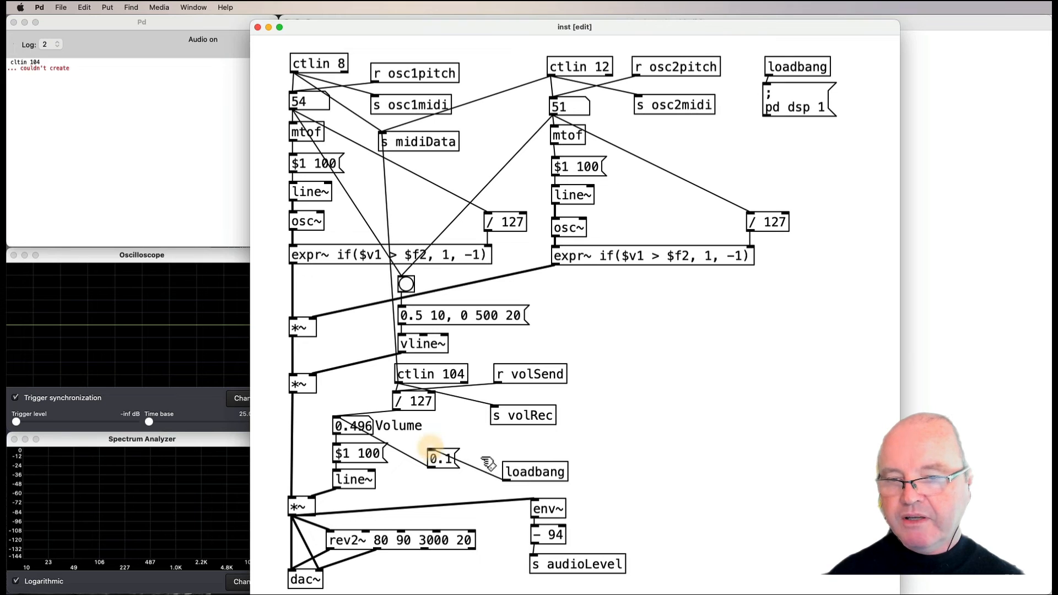
drag(545, 479, 476, 445)
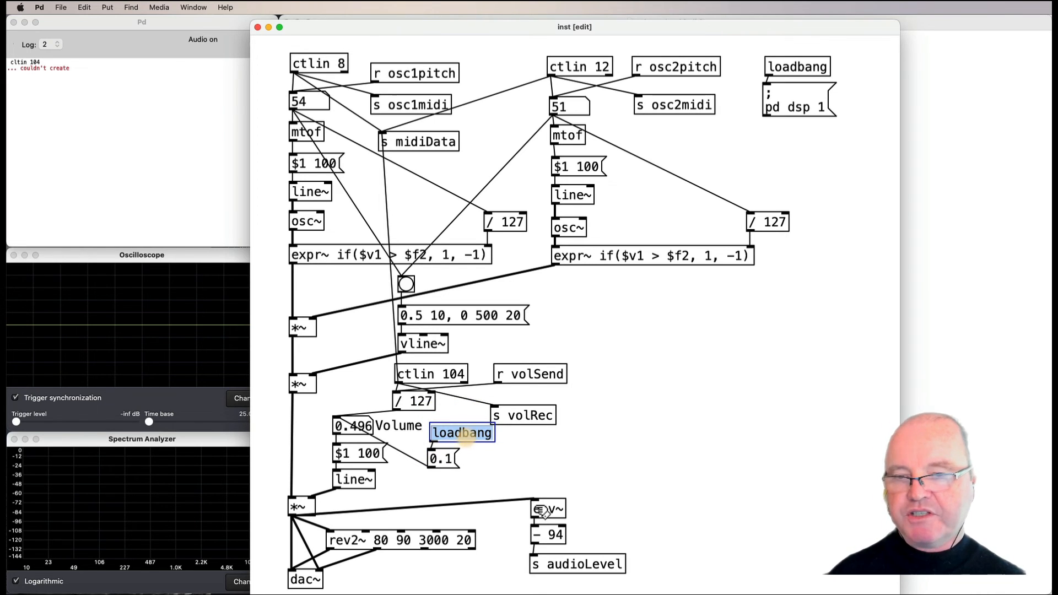
click(520, 470)
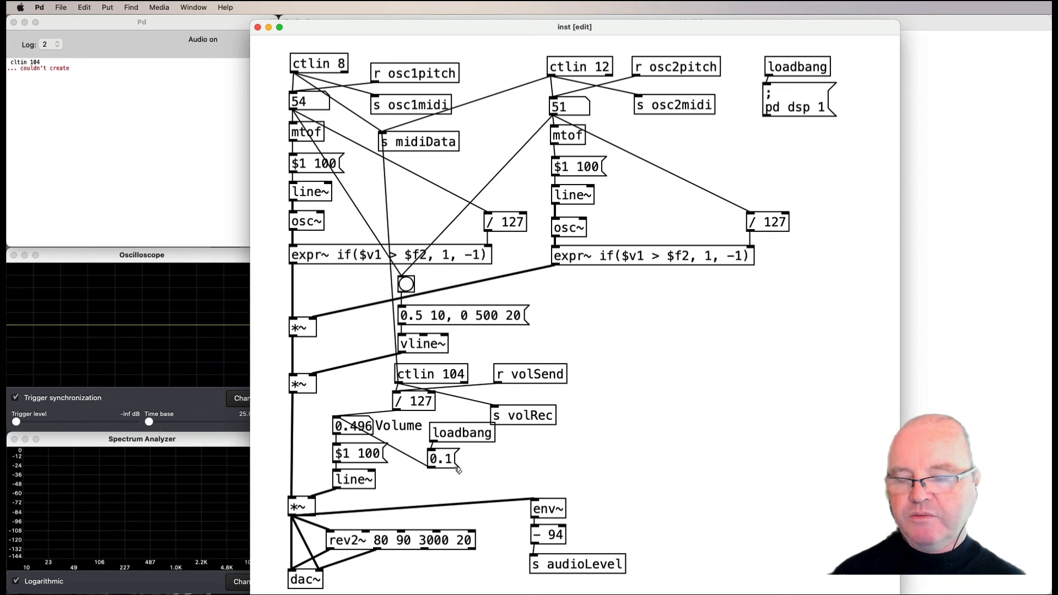
Step: Move the s volRec object up slightly so it clears the loadbang
click(534, 417)
drag(533, 417, 535, 407)
click(524, 456)
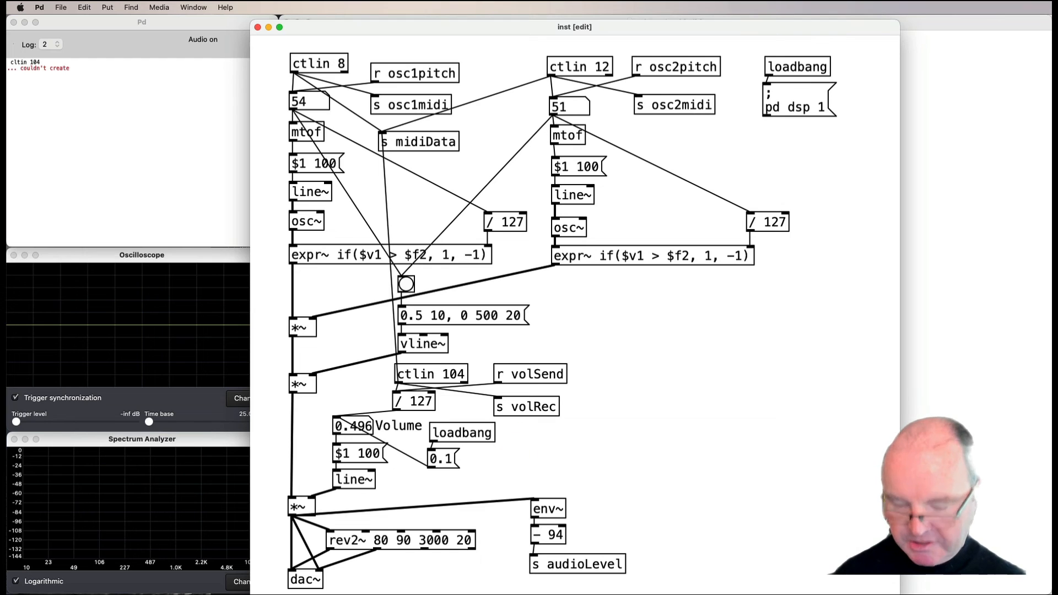
Step: Add a message box containing 13, triggered by the volume loadbang and connected to s volRec
key(super)
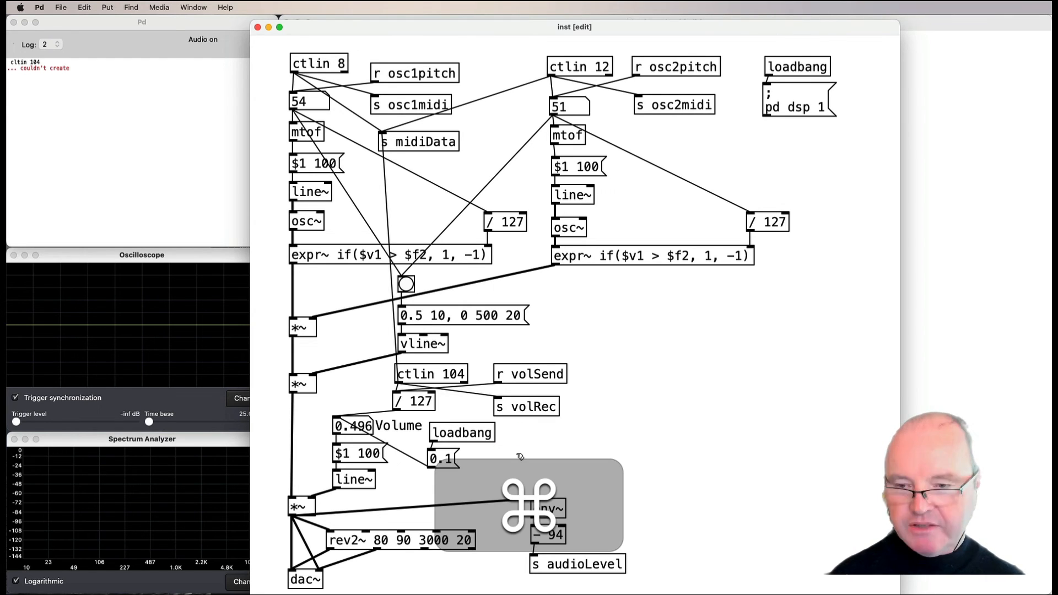
key(super+2)
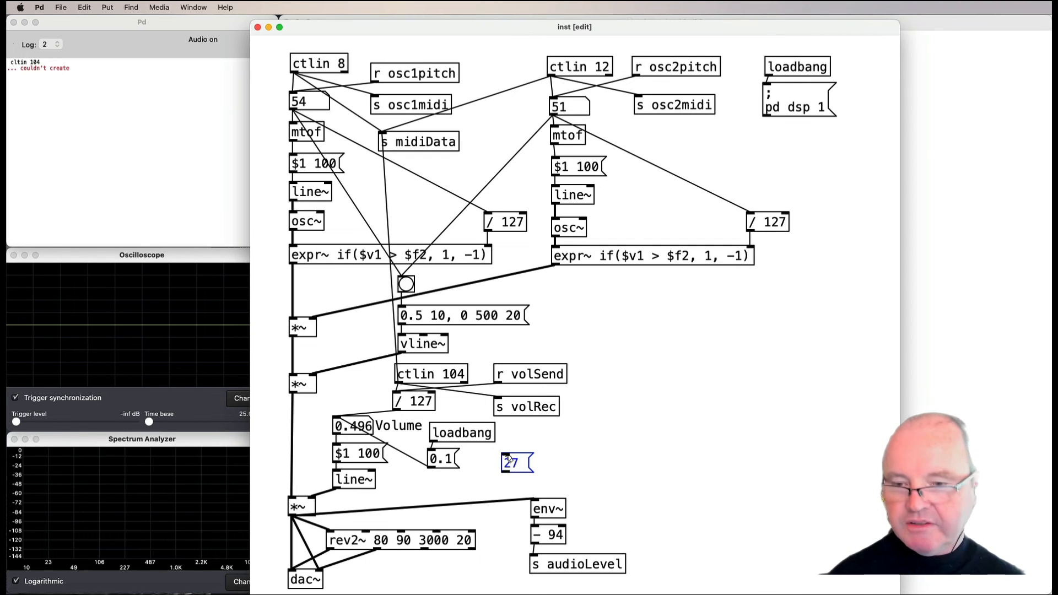
click(587, 476)
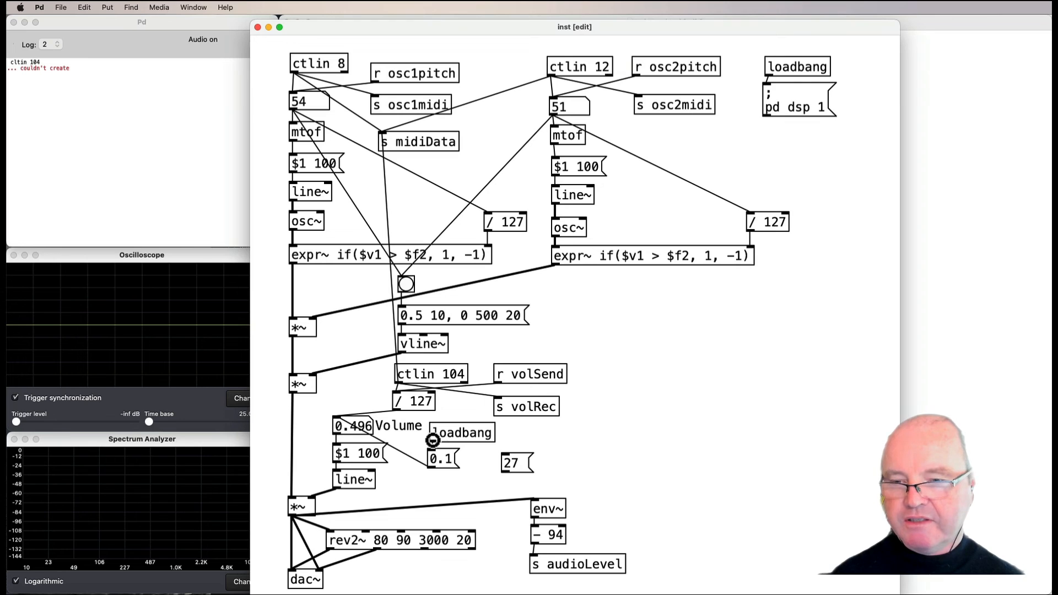
double_click(512, 464)
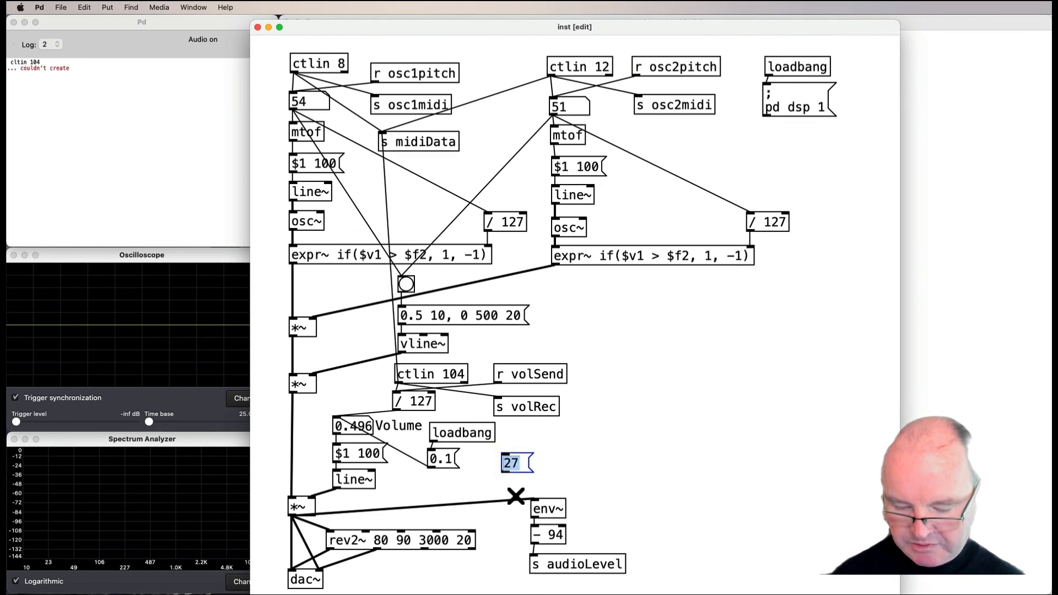
text(13)
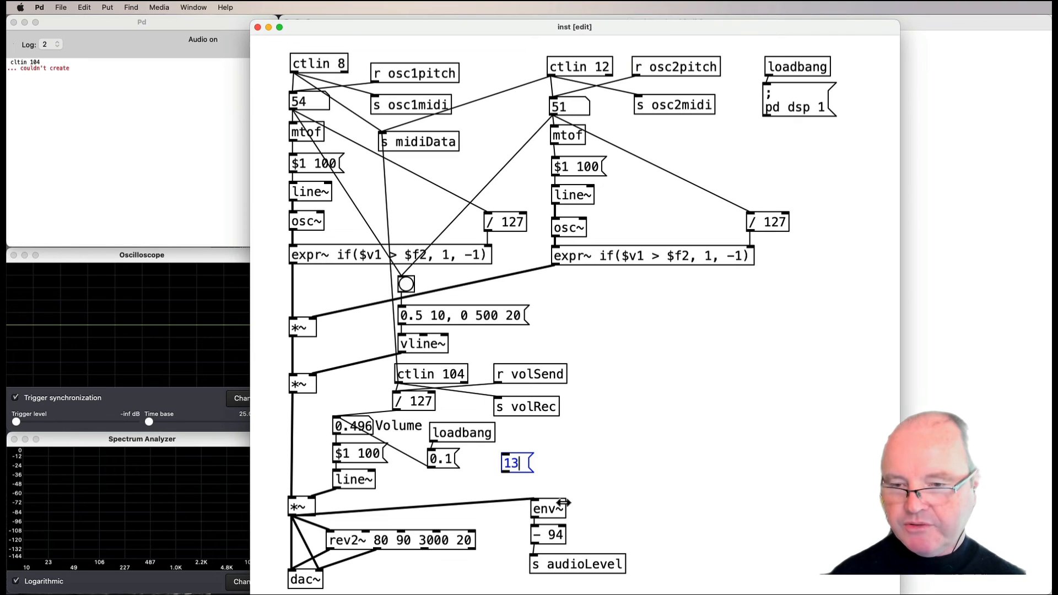
click(574, 473)
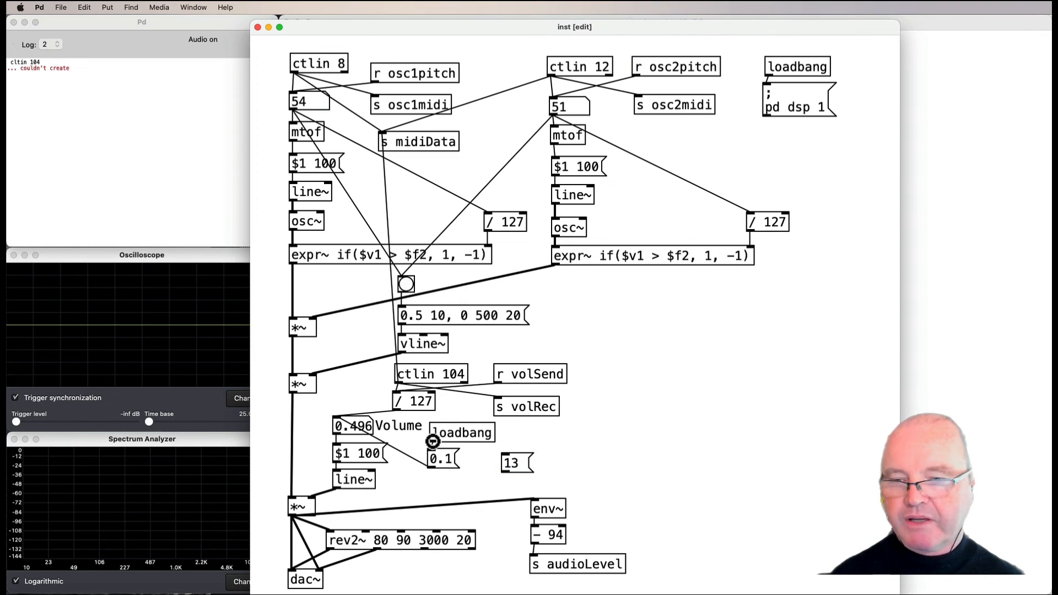
drag(430, 441, 499, 399)
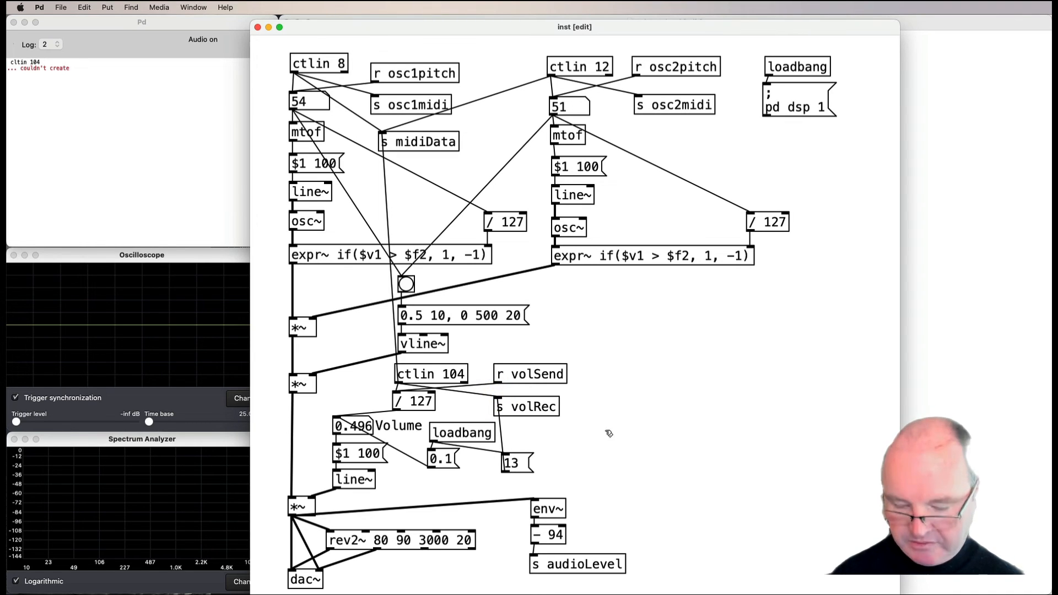
Step: Close the inst subpatch and lower the Vol slider to near the bottom of its range
key(super+w)
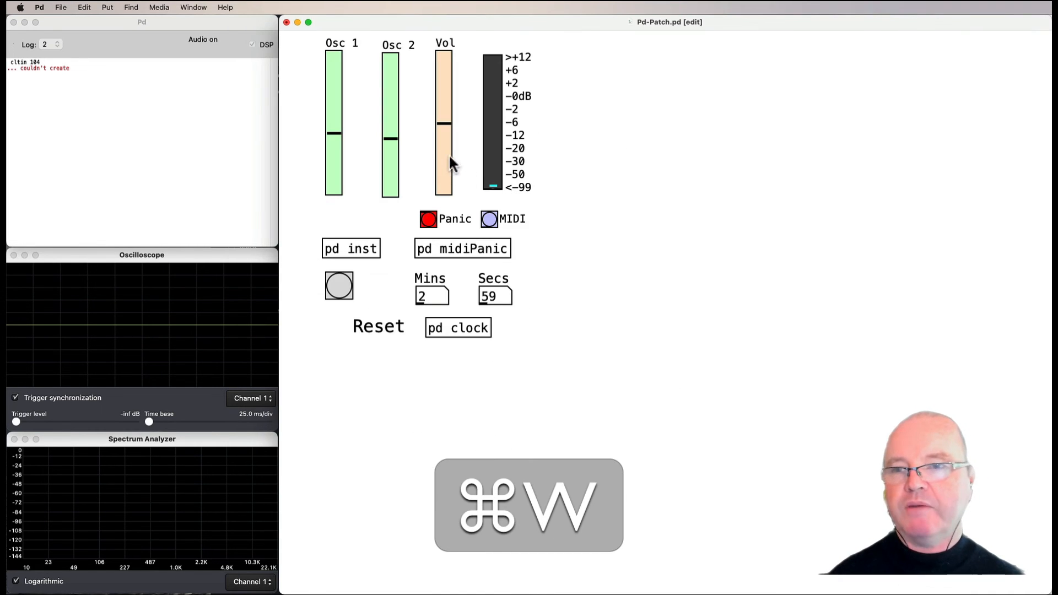
drag(439, 130, 452, 172)
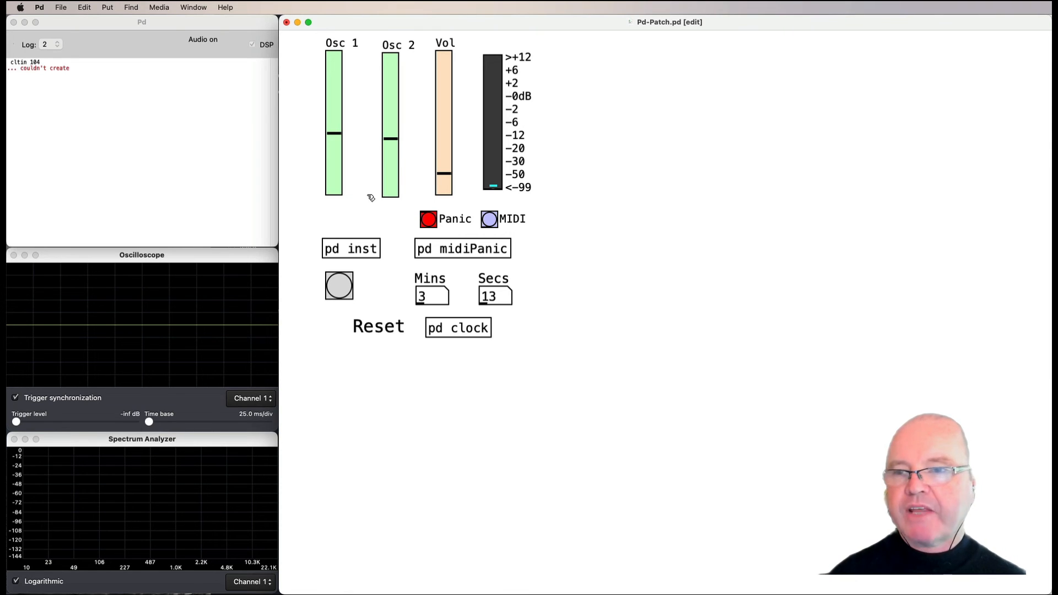
Step: Try the Init option in the Osc 2 slider's properties, restore No init and accept the dialog
right_click(410, 150)
click(430, 158)
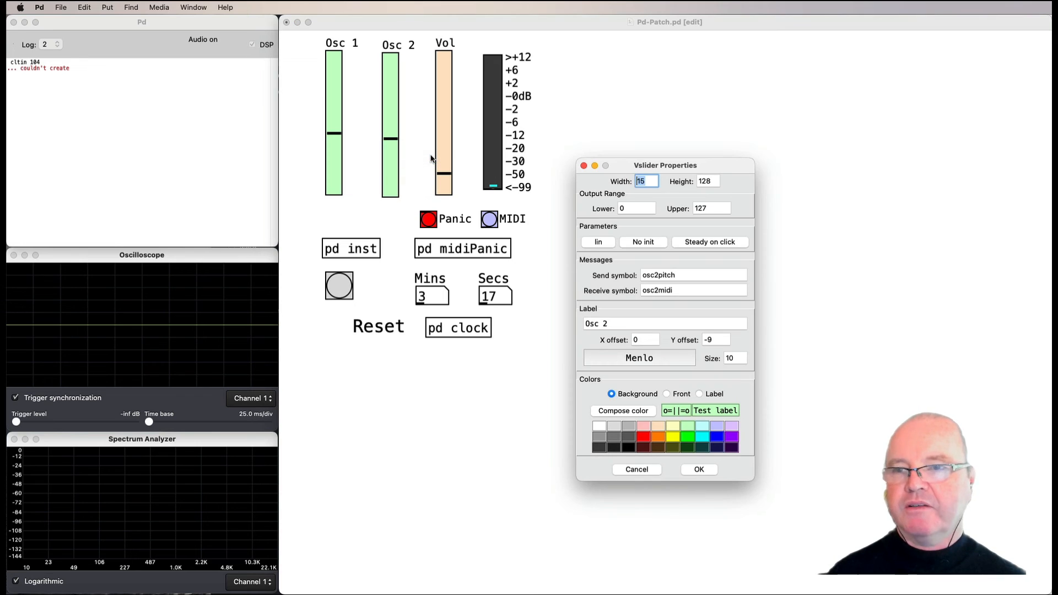
click(640, 240)
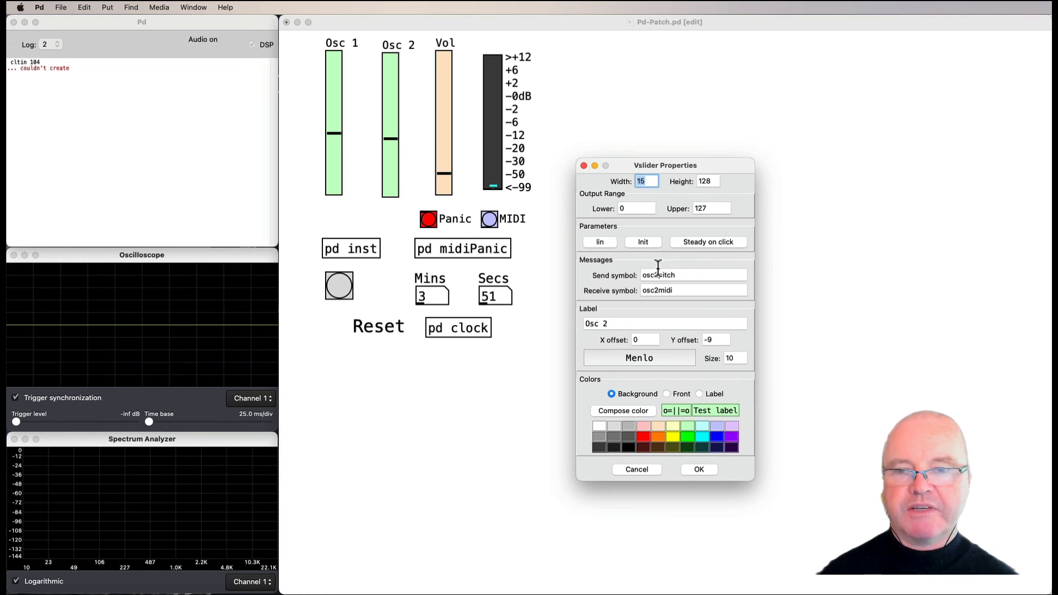
click(646, 241)
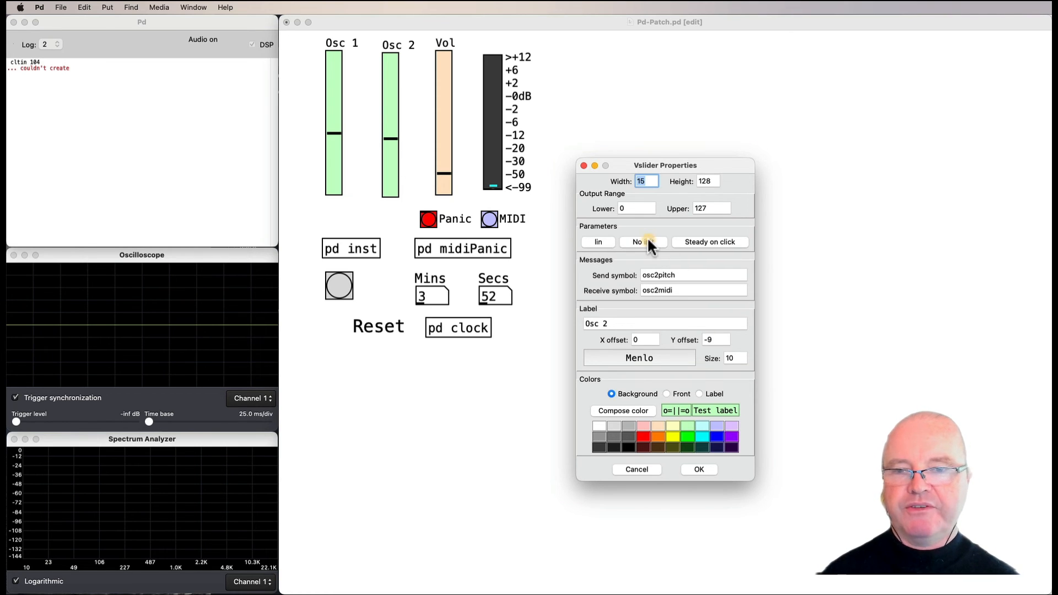
click(699, 470)
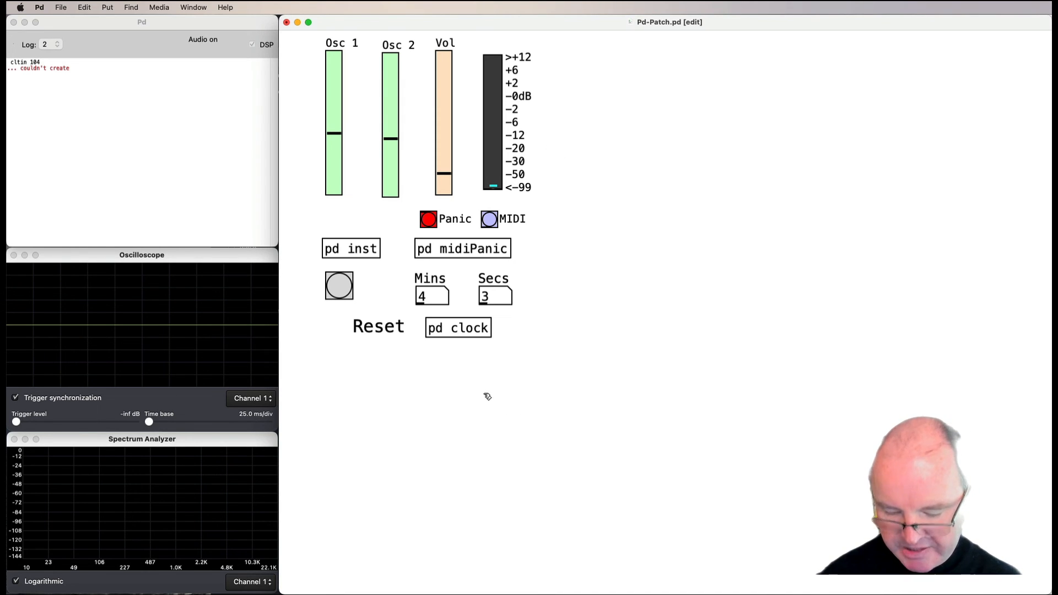
Step: Examine the Save contents option in the properties of a new array and cancel without creating it
key(super+shift+a)
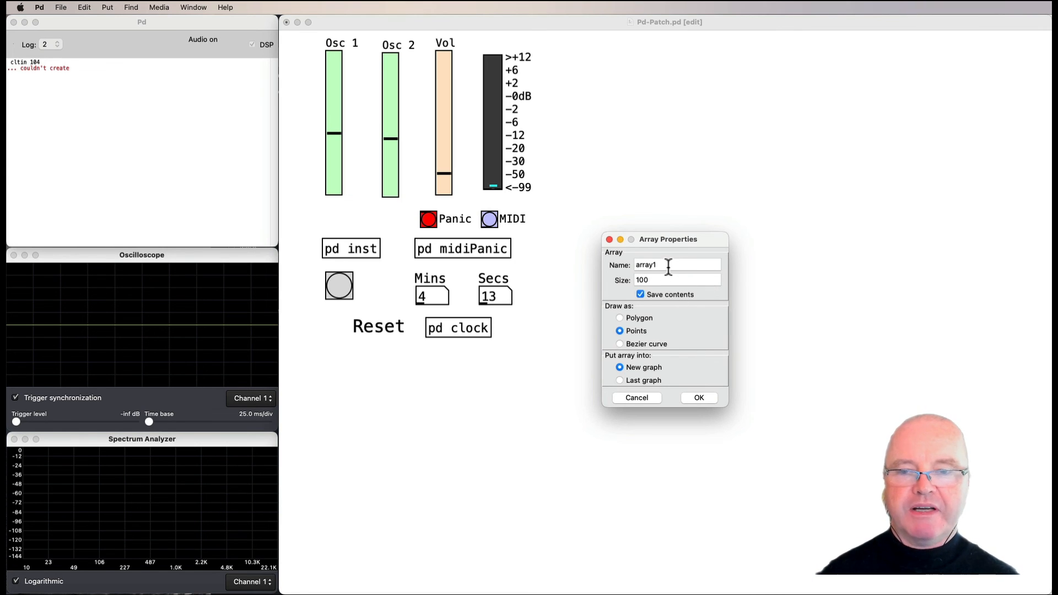
click(639, 294)
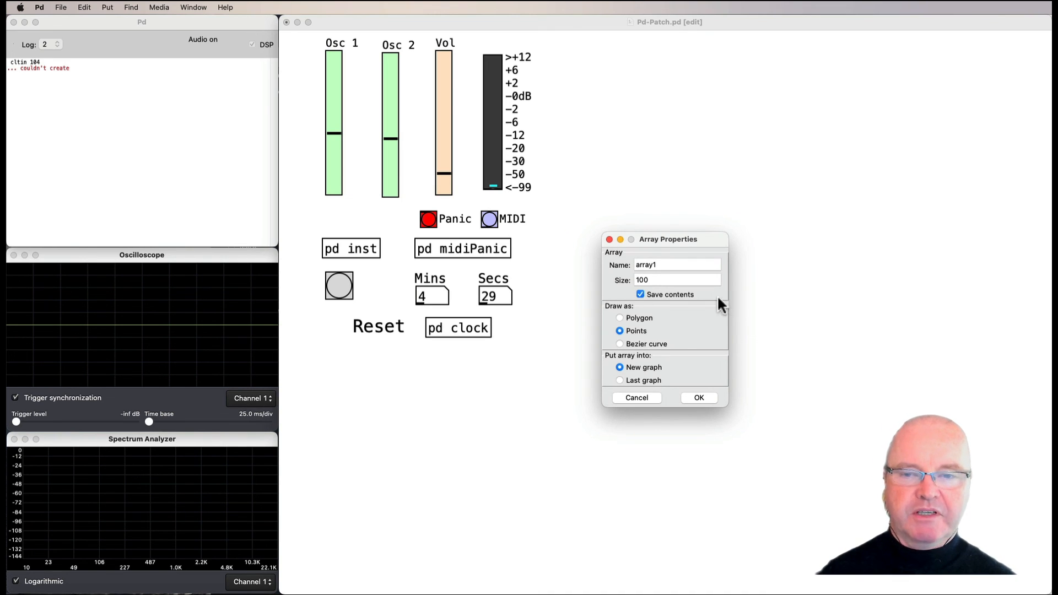
click(647, 398)
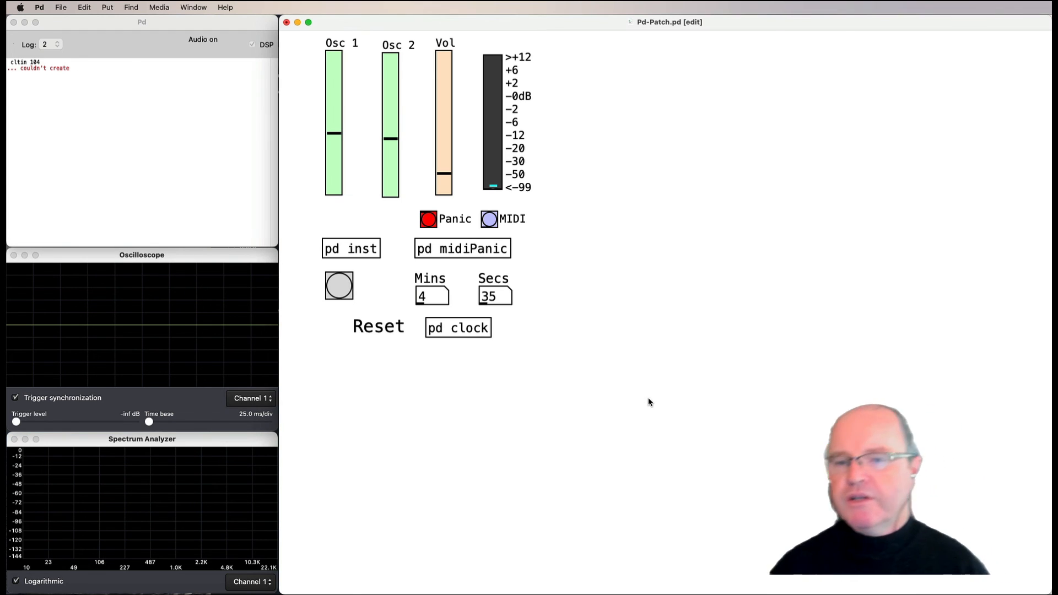